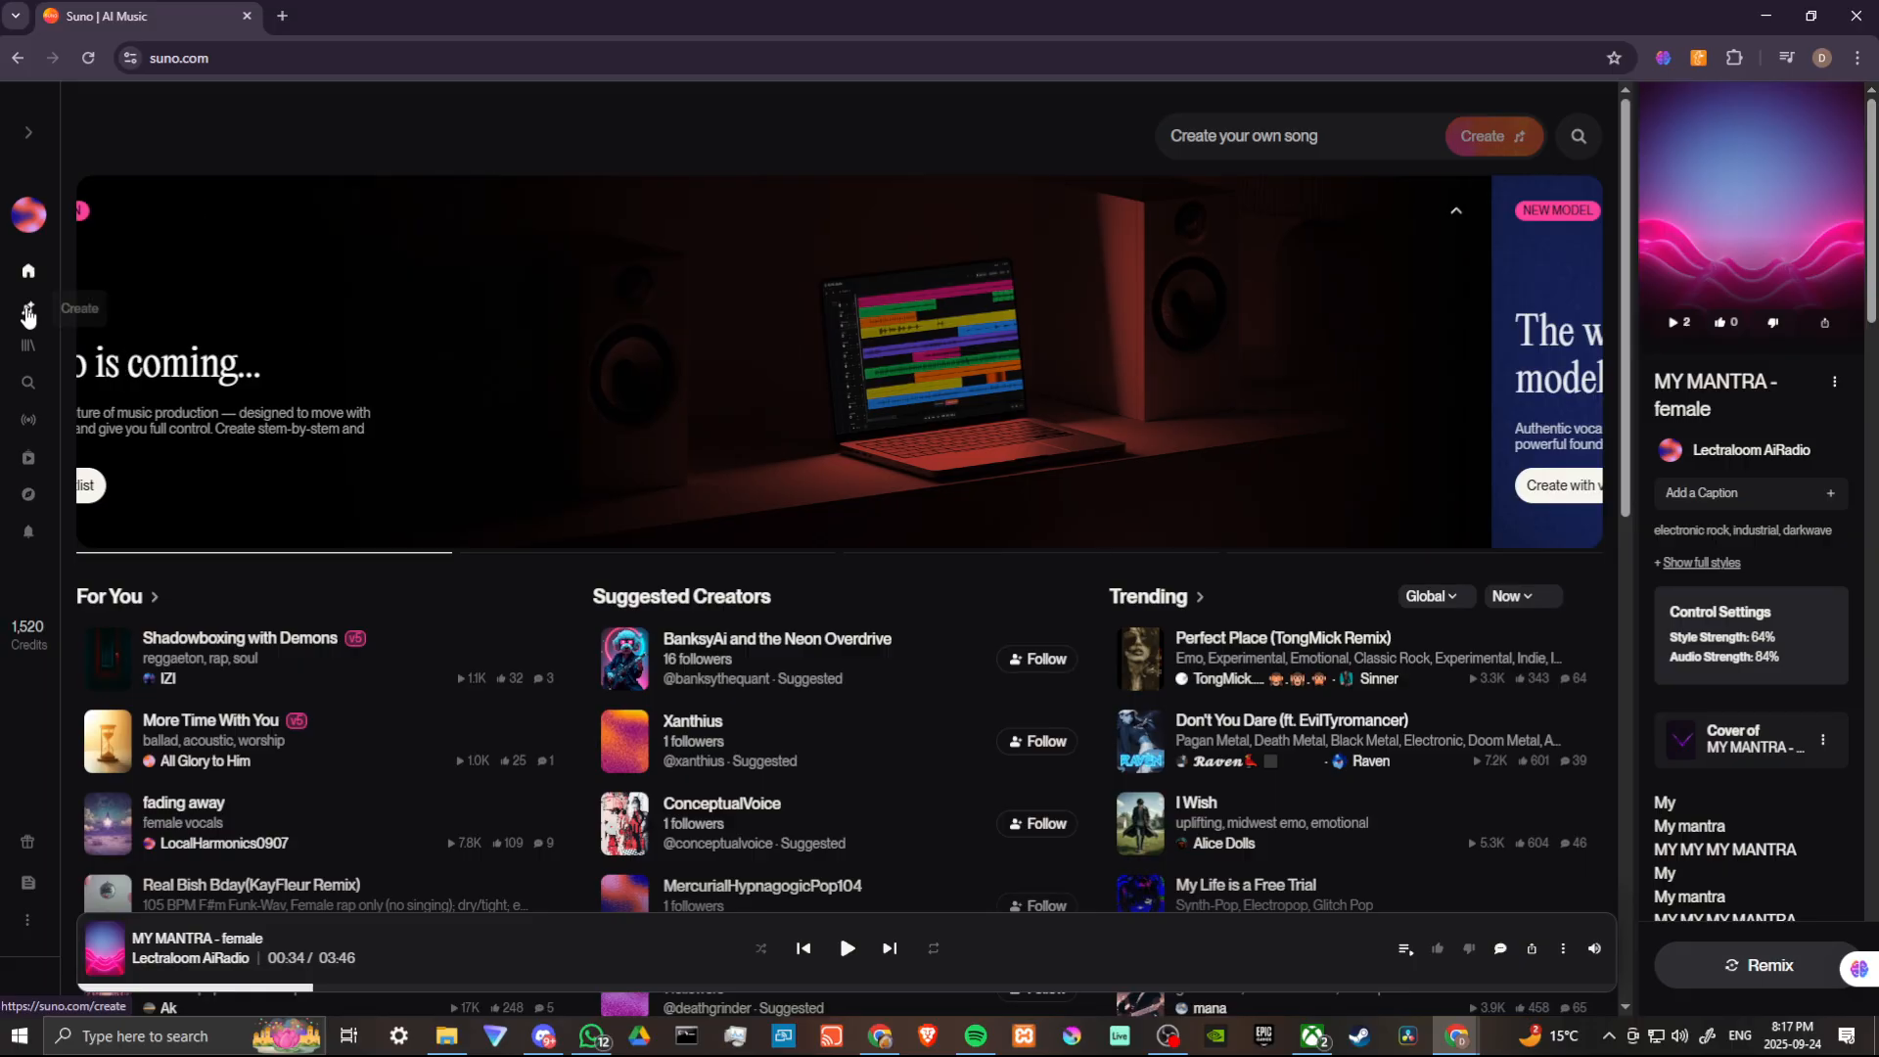
Go to the Create page from the sidebar to reach the song list
{"action": "left_click", "coordinate": [26, 314]}
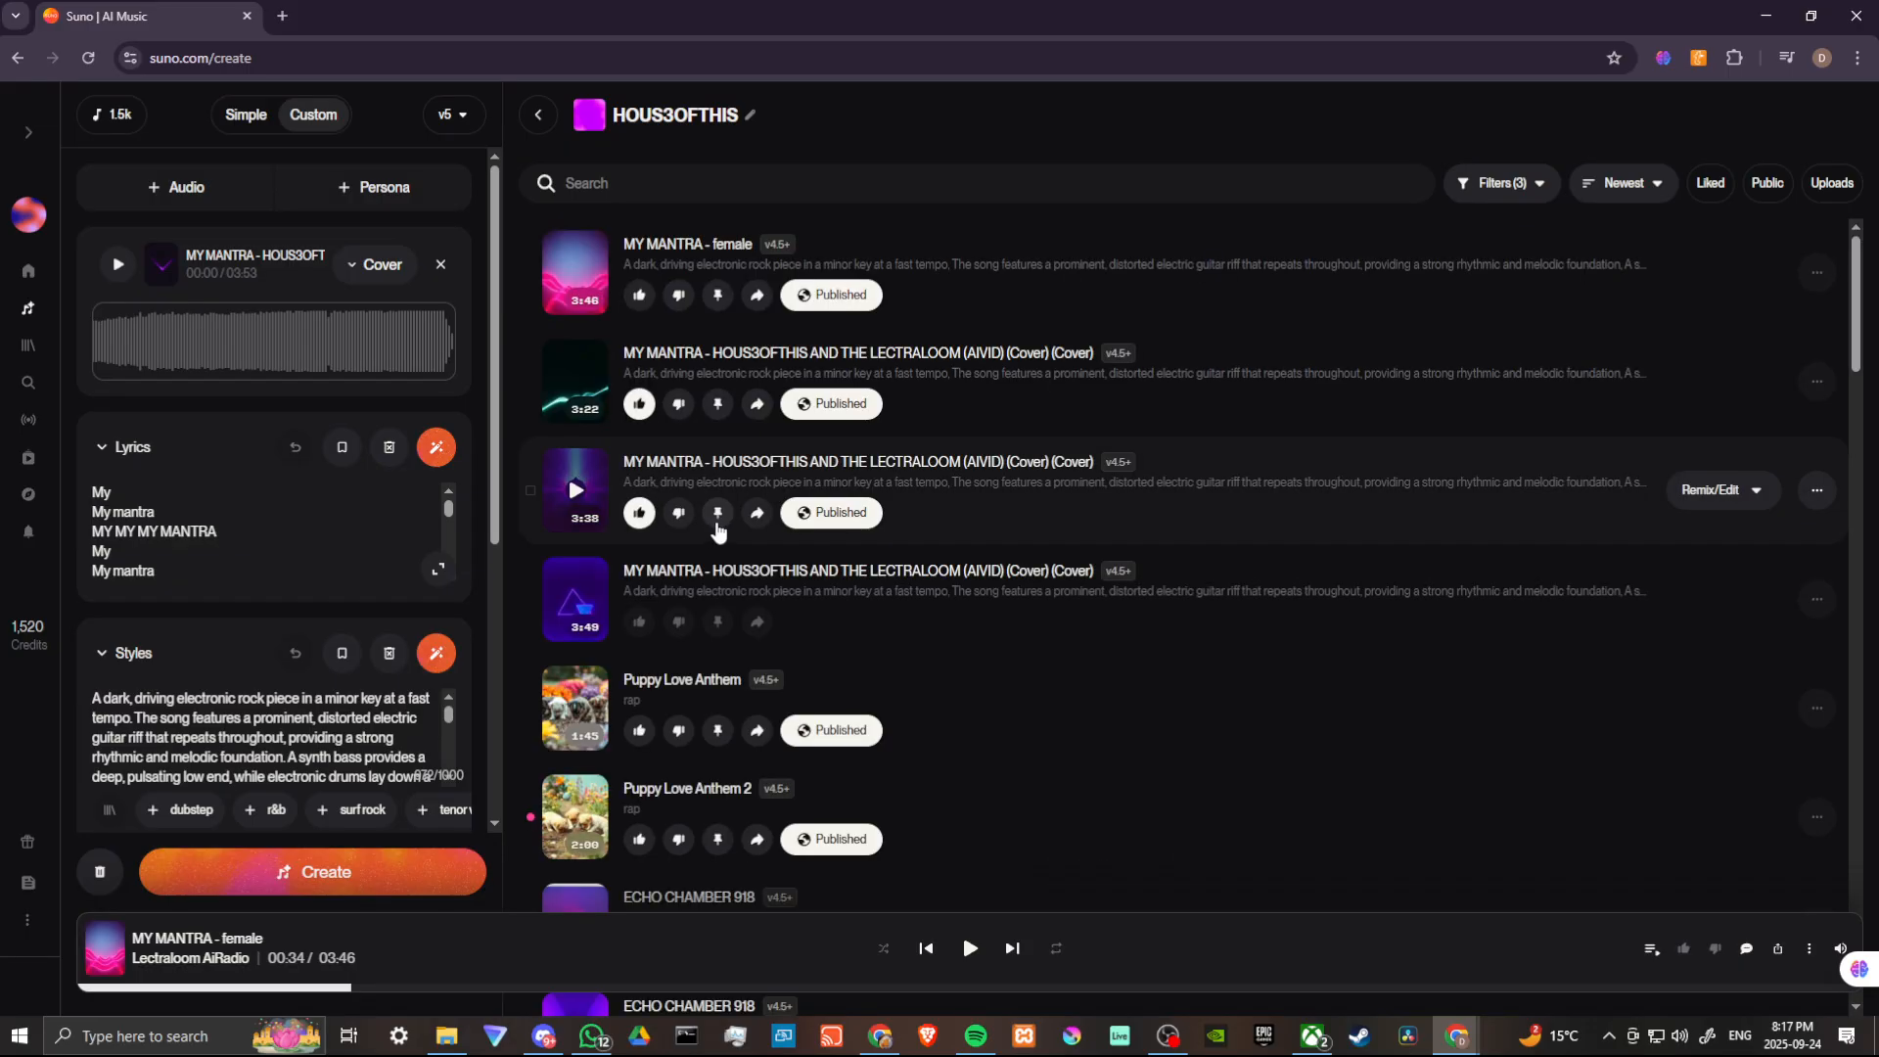
{"action": "scroll", "coordinate": [971, 515], "scroll_direction": "down", "scroll_amount": 2}
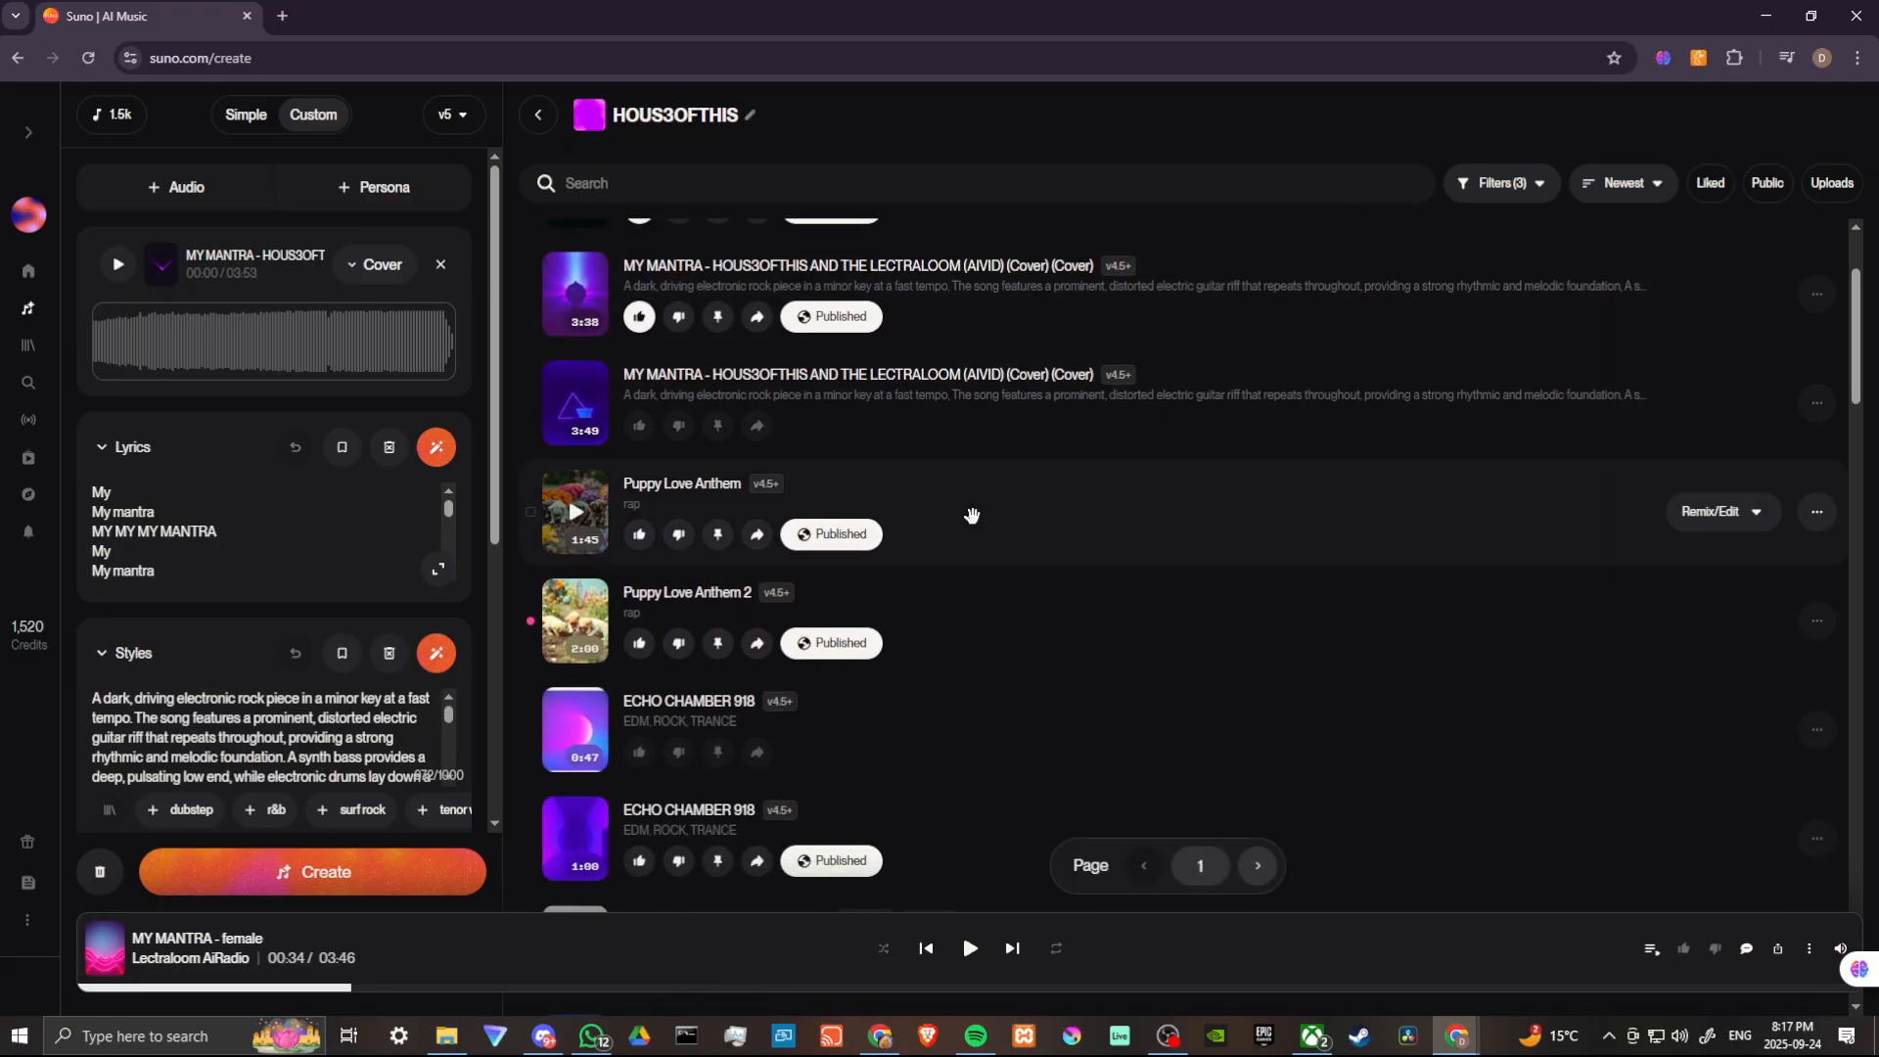
{"action": "scroll", "coordinate": [1020, 562], "scroll_direction": "down", "scroll_amount": 2}
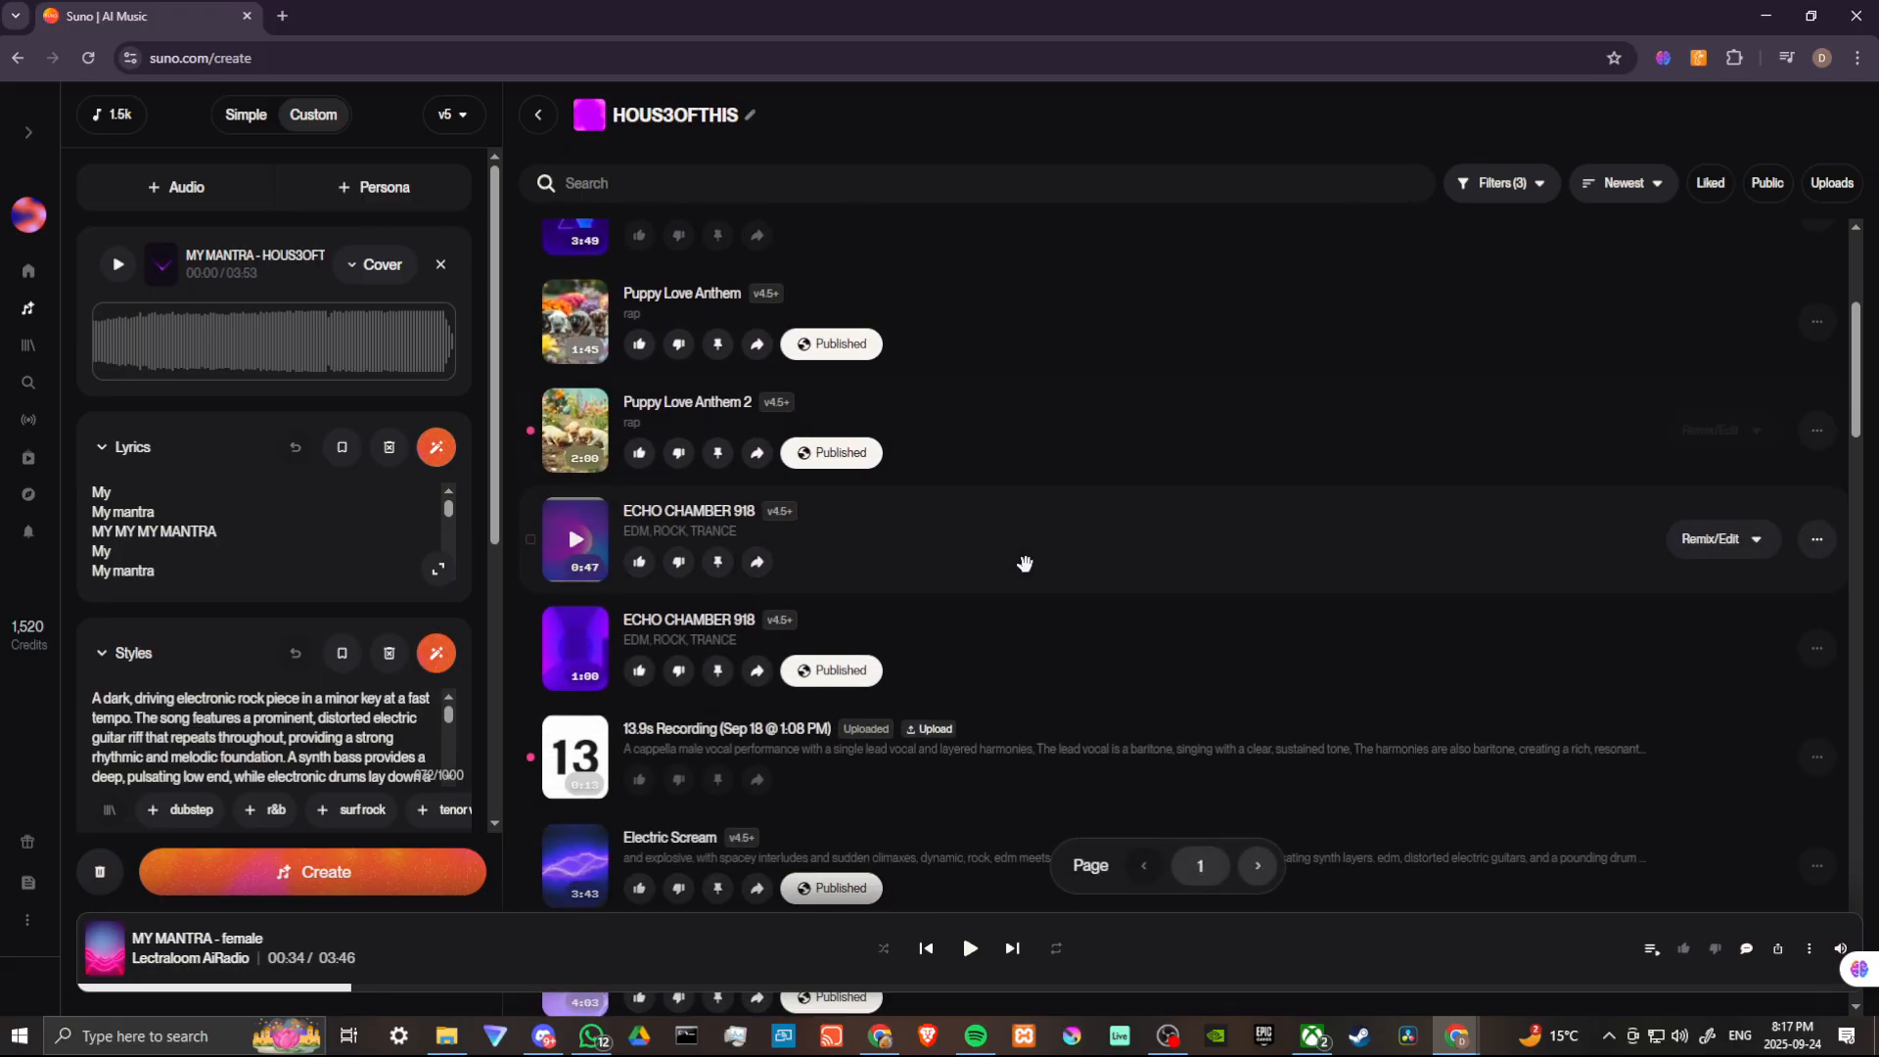
{"action": "scroll", "coordinate": [1025, 564], "scroll_direction": "down", "scroll_amount": 2}
{"action": "scroll", "coordinate": [1057, 570], "scroll_direction": "down", "scroll_amount": 2}
{"action": "scroll", "coordinate": [1056, 573], "scroll_direction": "down", "scroll_amount": 2}
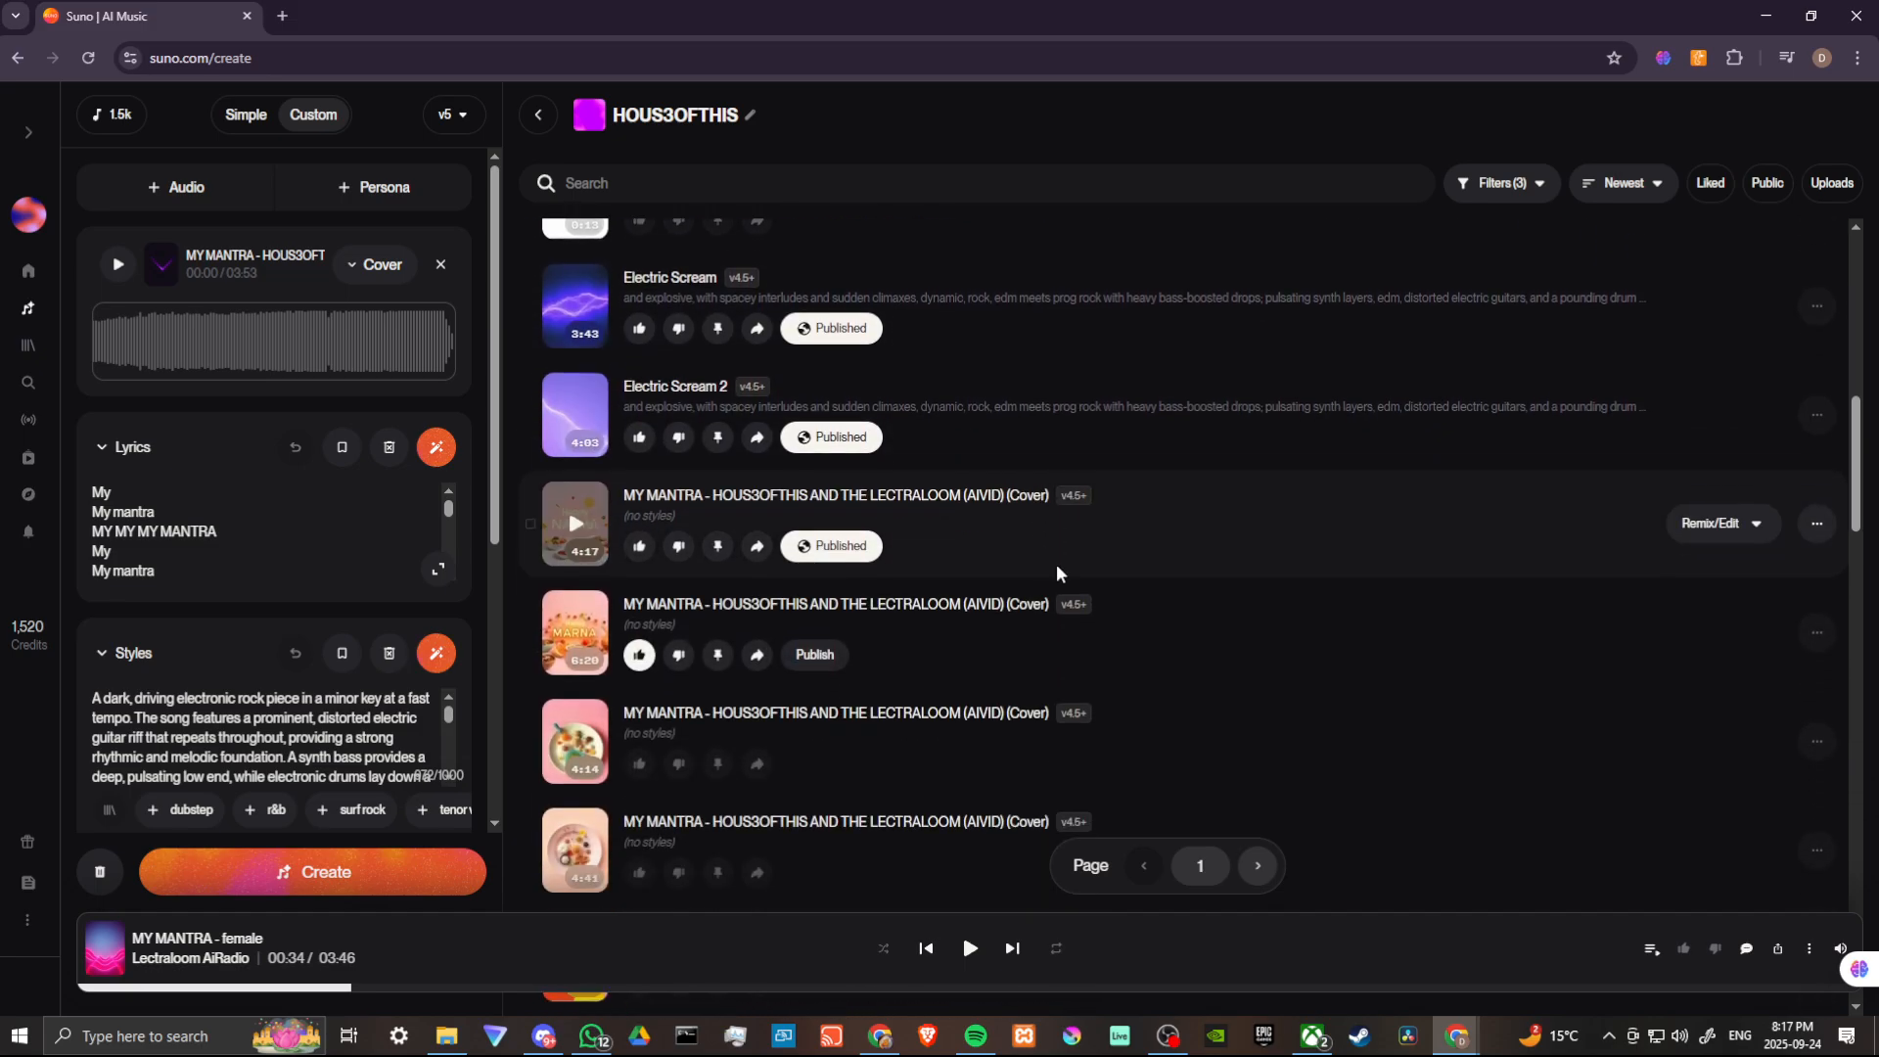
{"action": "scroll", "coordinate": [1057, 572], "scroll_direction": "down", "scroll_amount": 1}
{"action": "scroll", "coordinate": [1057, 569], "scroll_direction": "down", "scroll_amount": 2}
{"action": "scroll", "coordinate": [1057, 568], "scroll_direction": "down", "scroll_amount": 3}
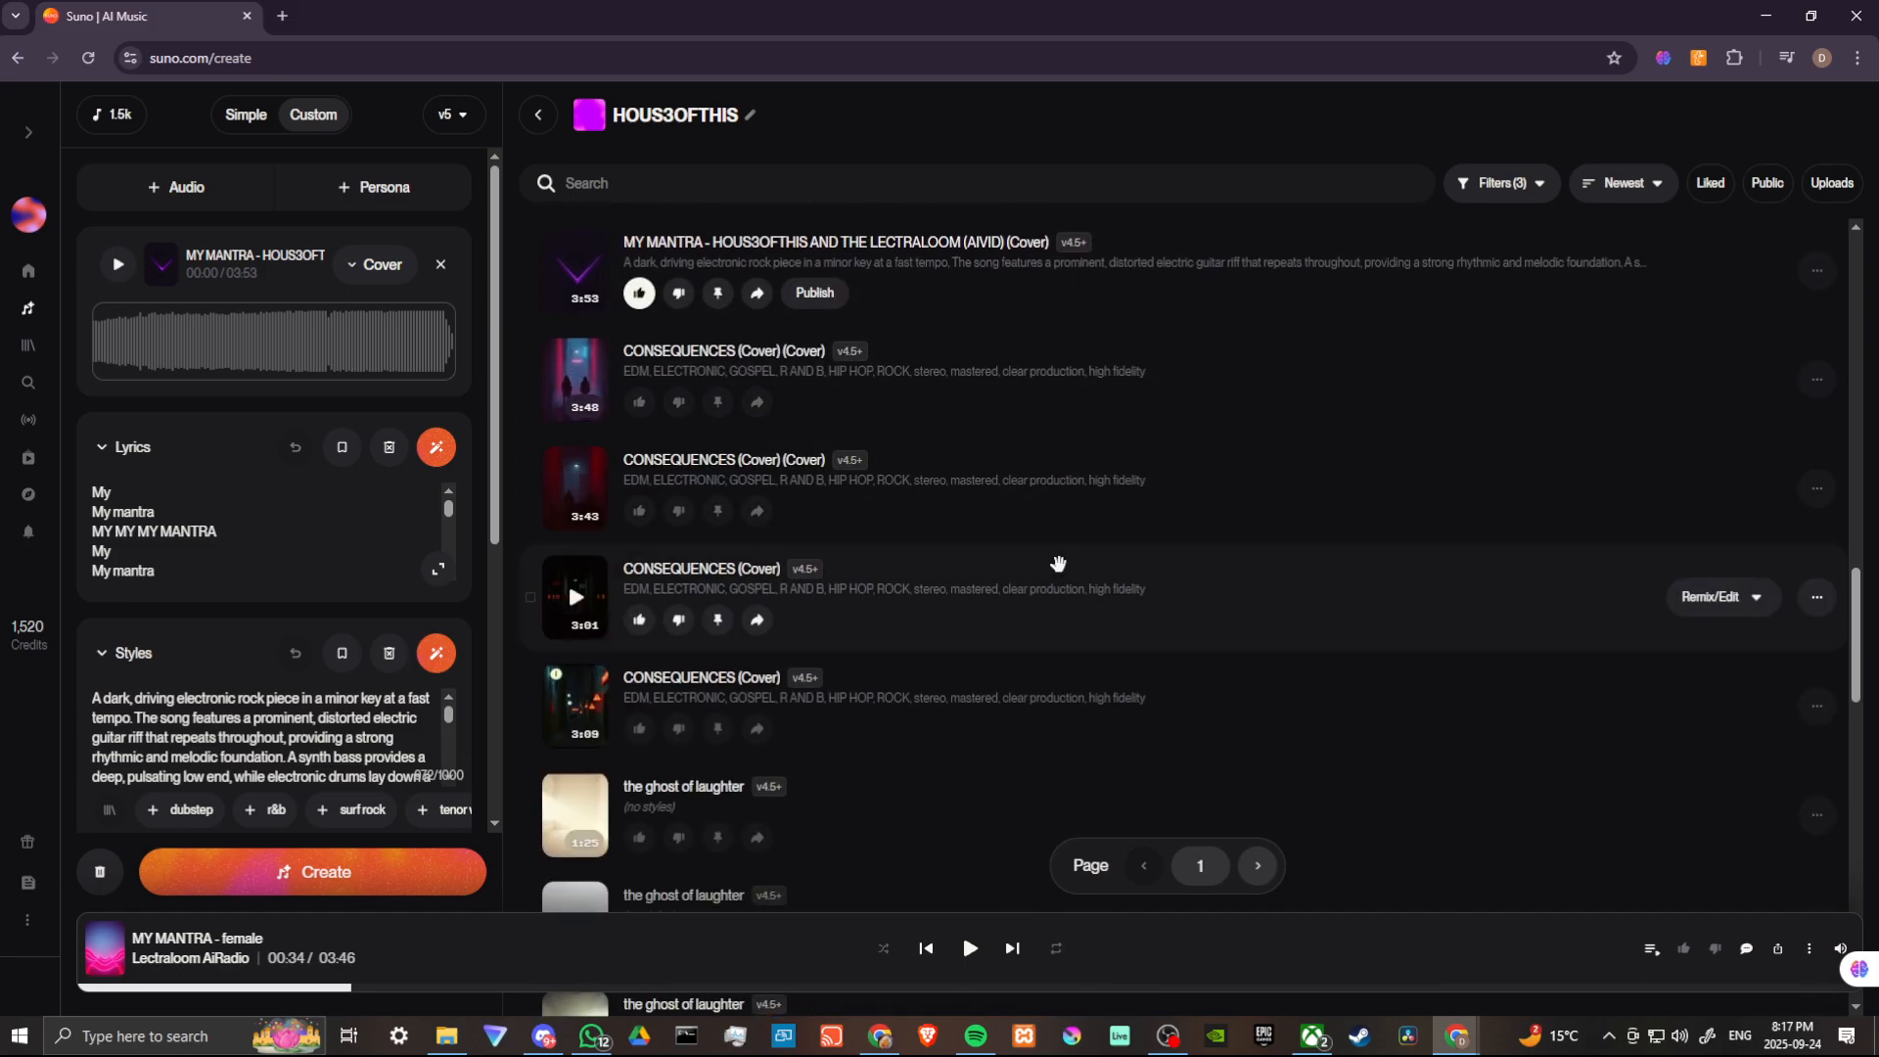
{"action": "scroll", "coordinate": [1057, 563], "scroll_direction": "up", "scroll_amount": 1}
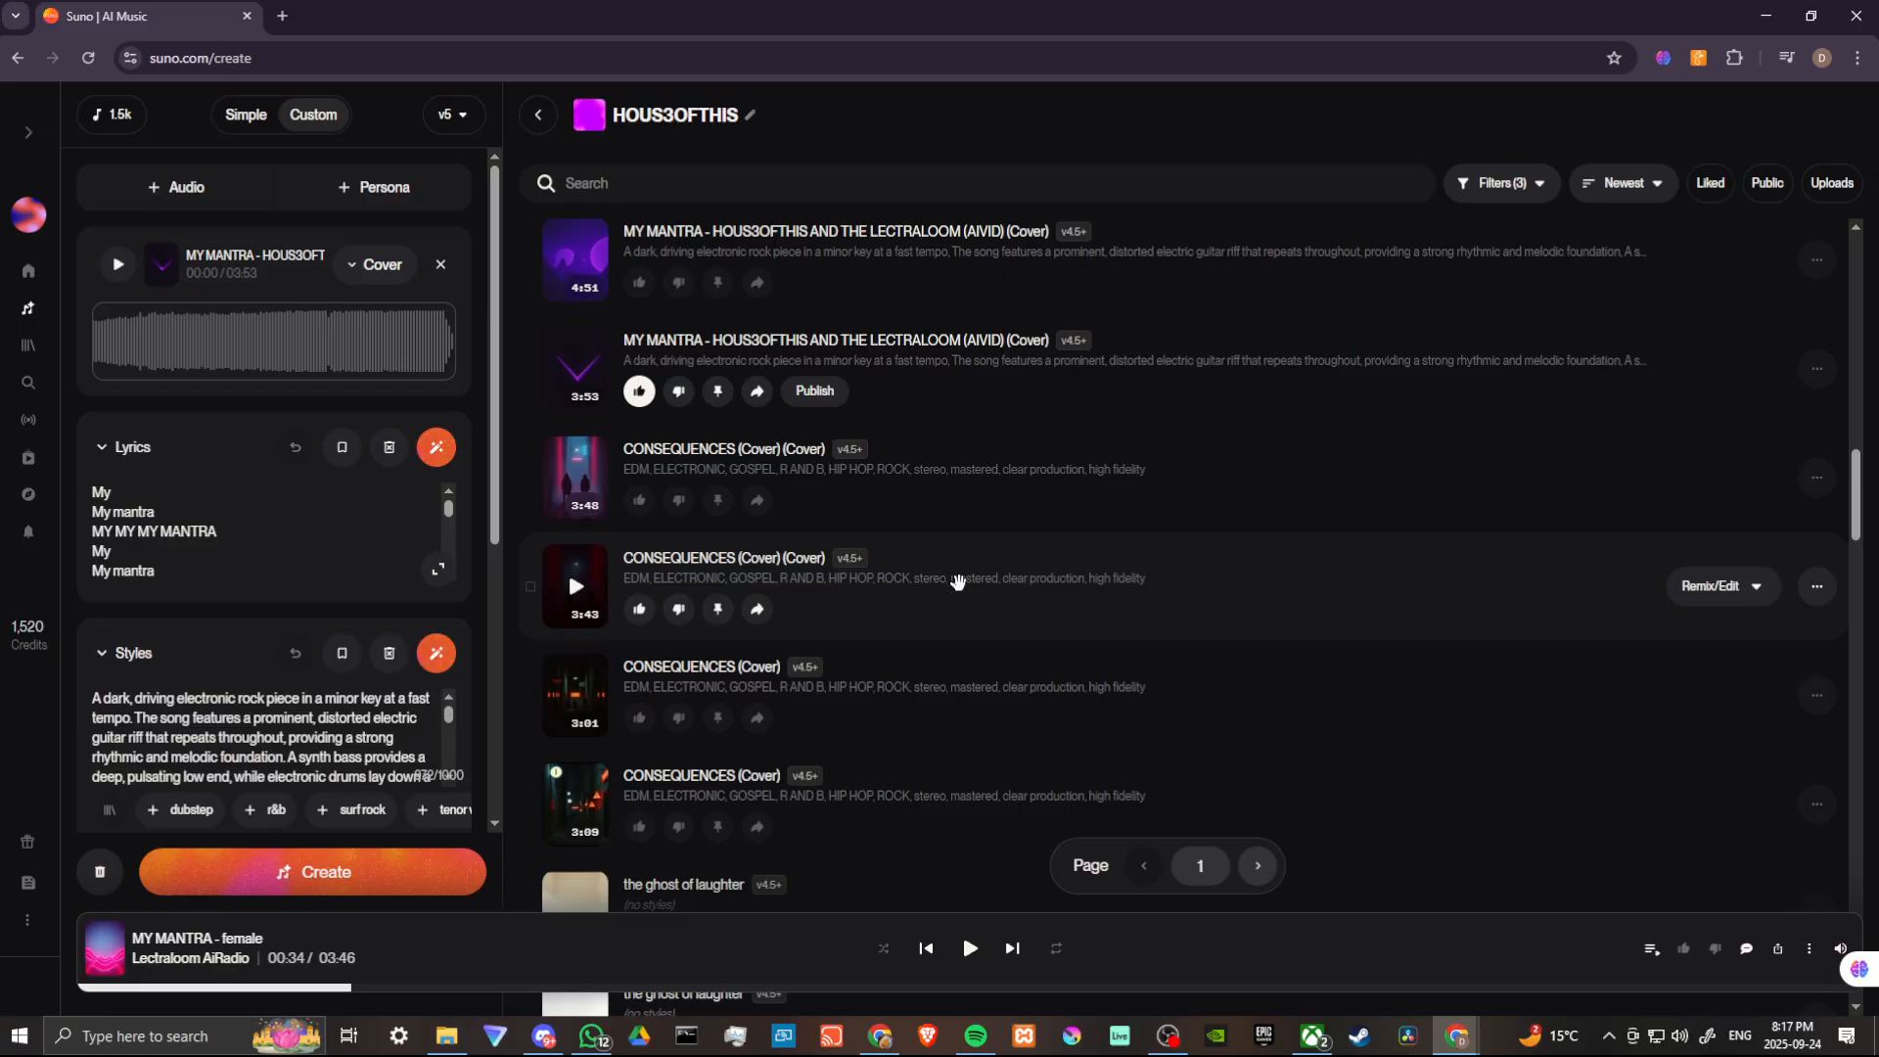
Play the 3:48 CONSEQUENCES (Cover) (Cover) track briefly, then pause it at 00:25
{"action": "left_click", "coordinate": [575, 481]}
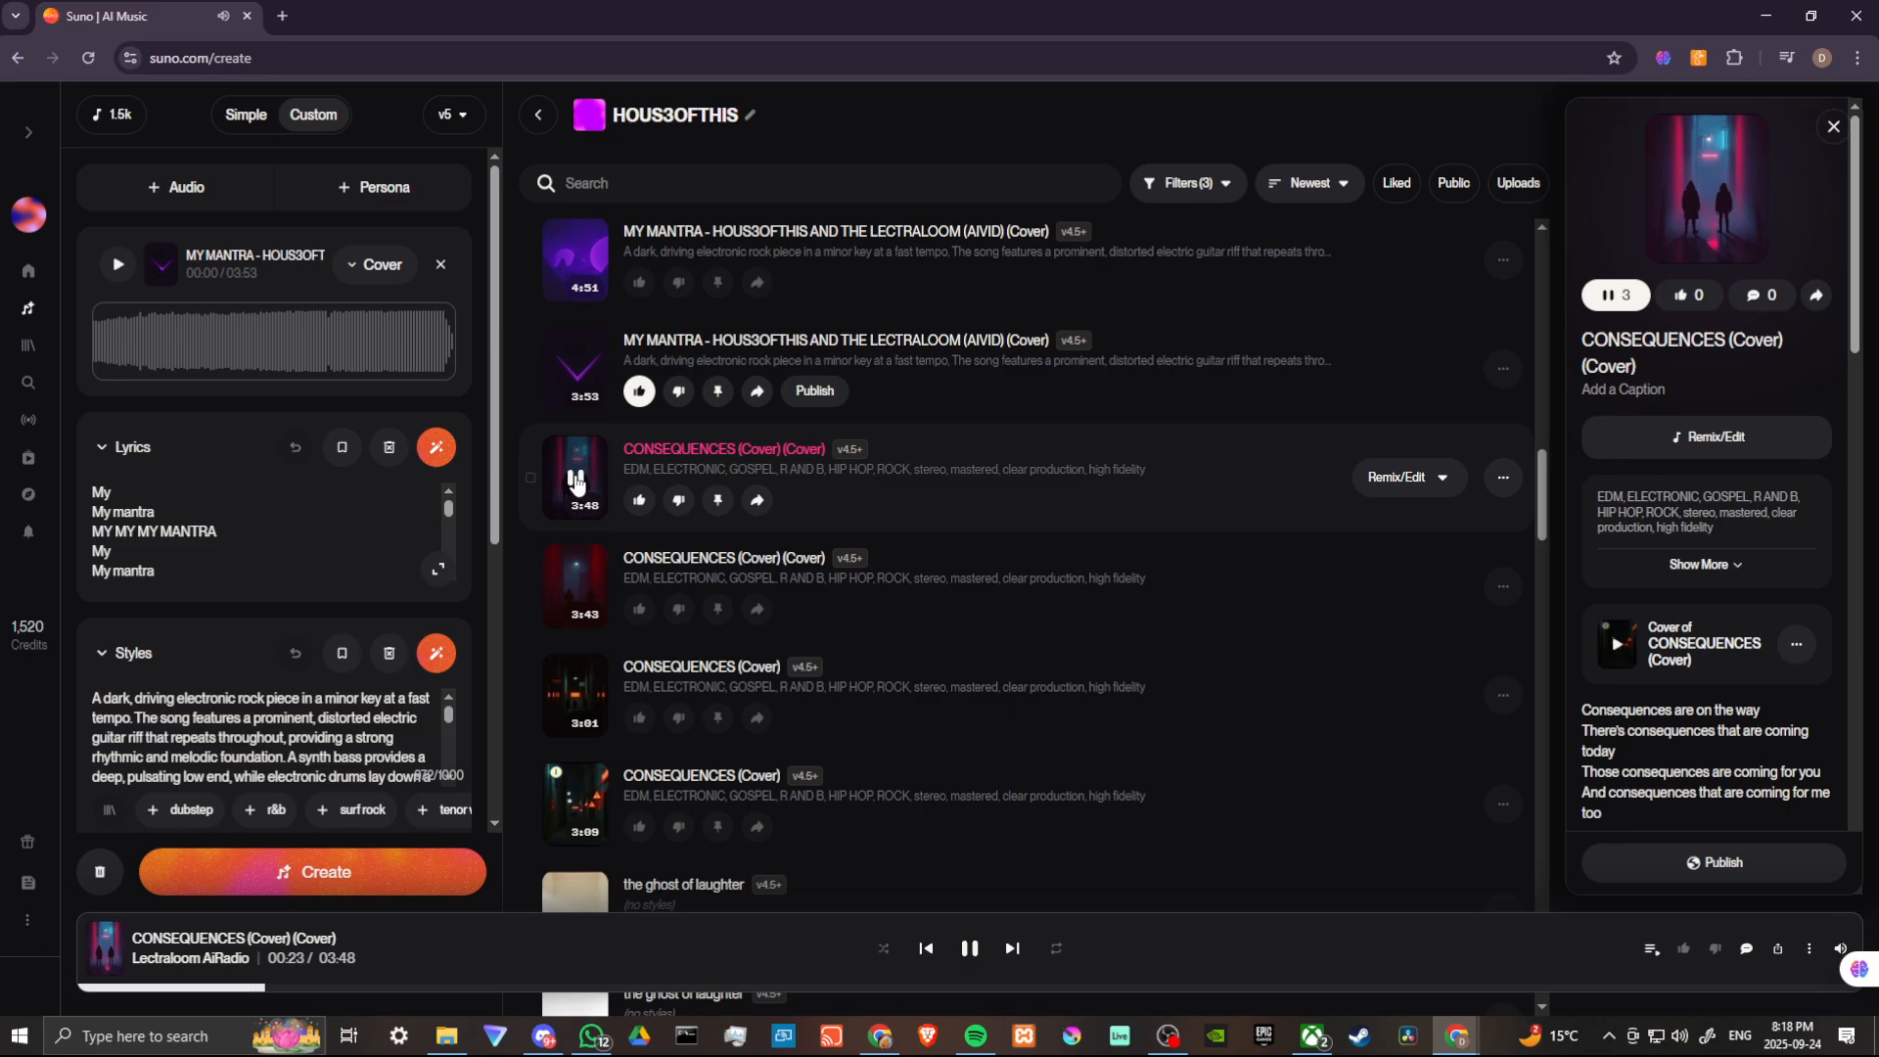
{"action": "left_click", "coordinate": [576, 480]}
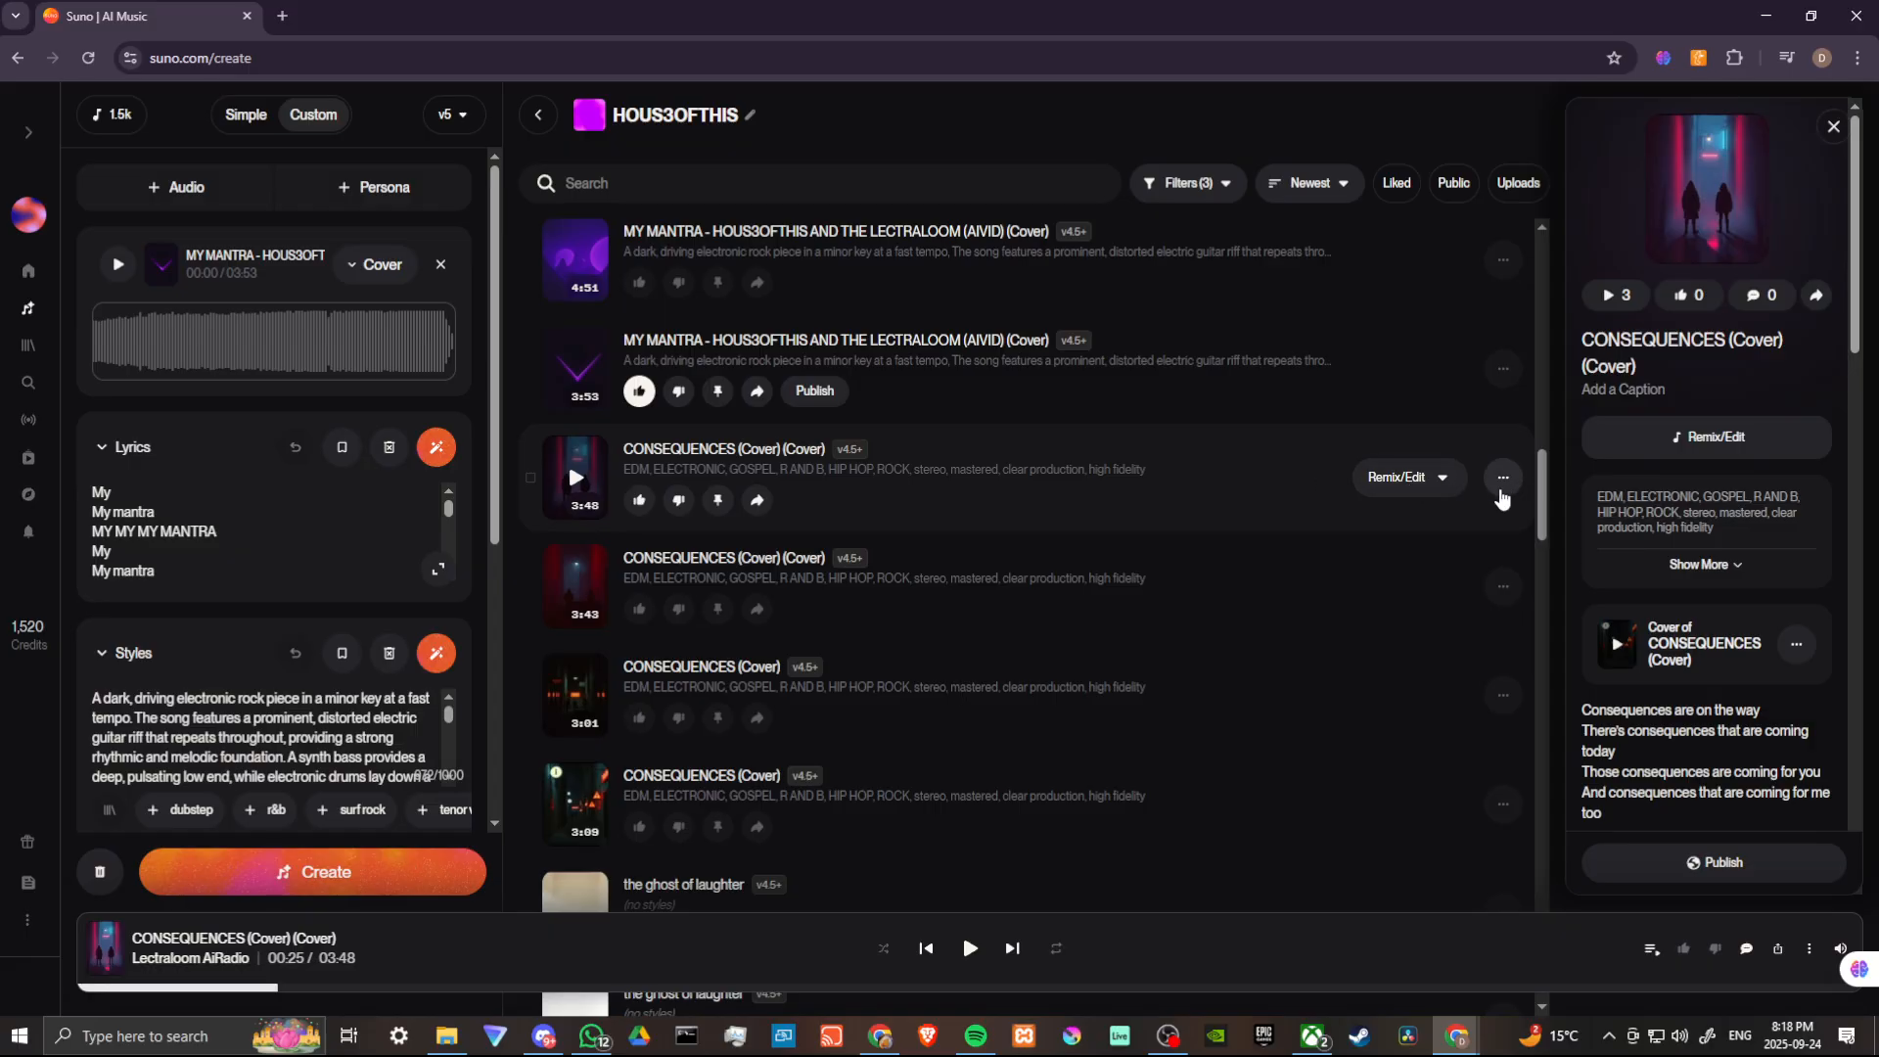
From the track's more-options menu, bring up Remix/Edit to load it as a cover source
{"action": "left_click", "coordinate": [1502, 478]}
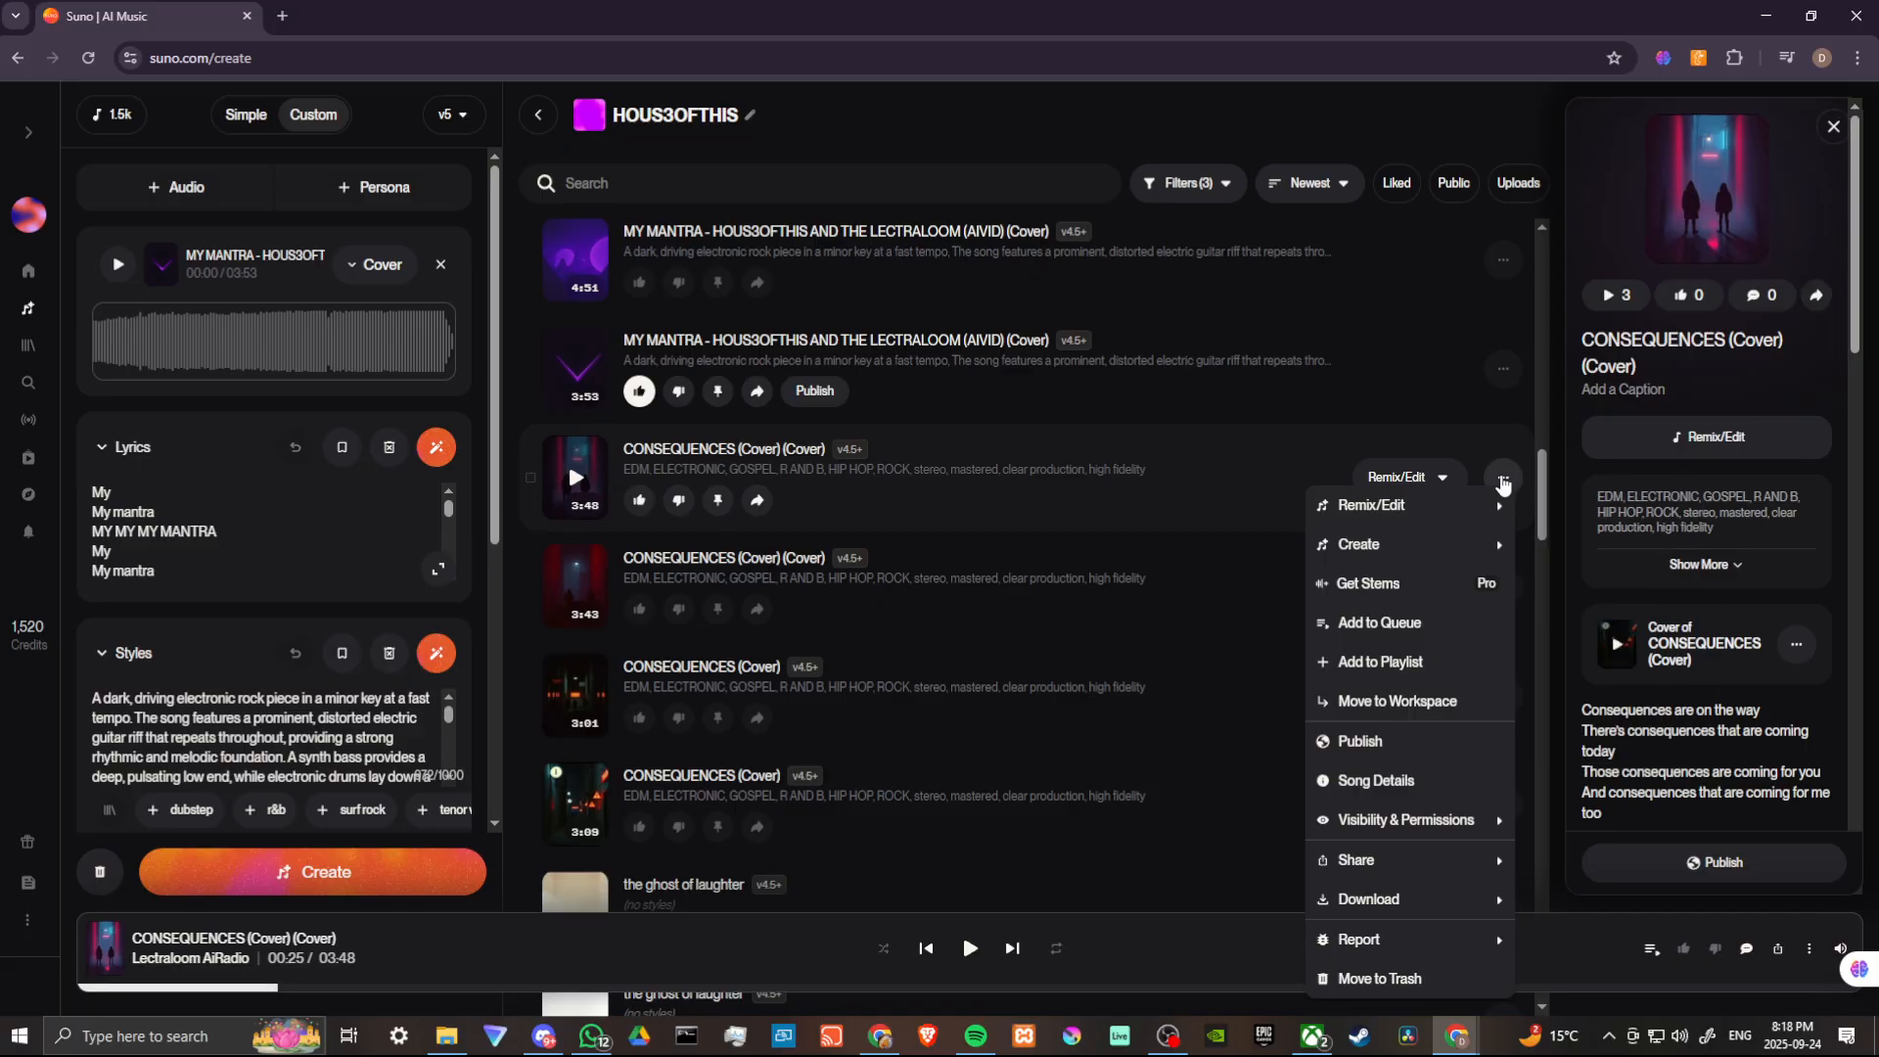
{"action": "left_click", "coordinate": [1502, 481]}
{"action": "left_click", "coordinate": [1500, 479]}
{"action": "mouse_move", "coordinate": [1371, 506]}
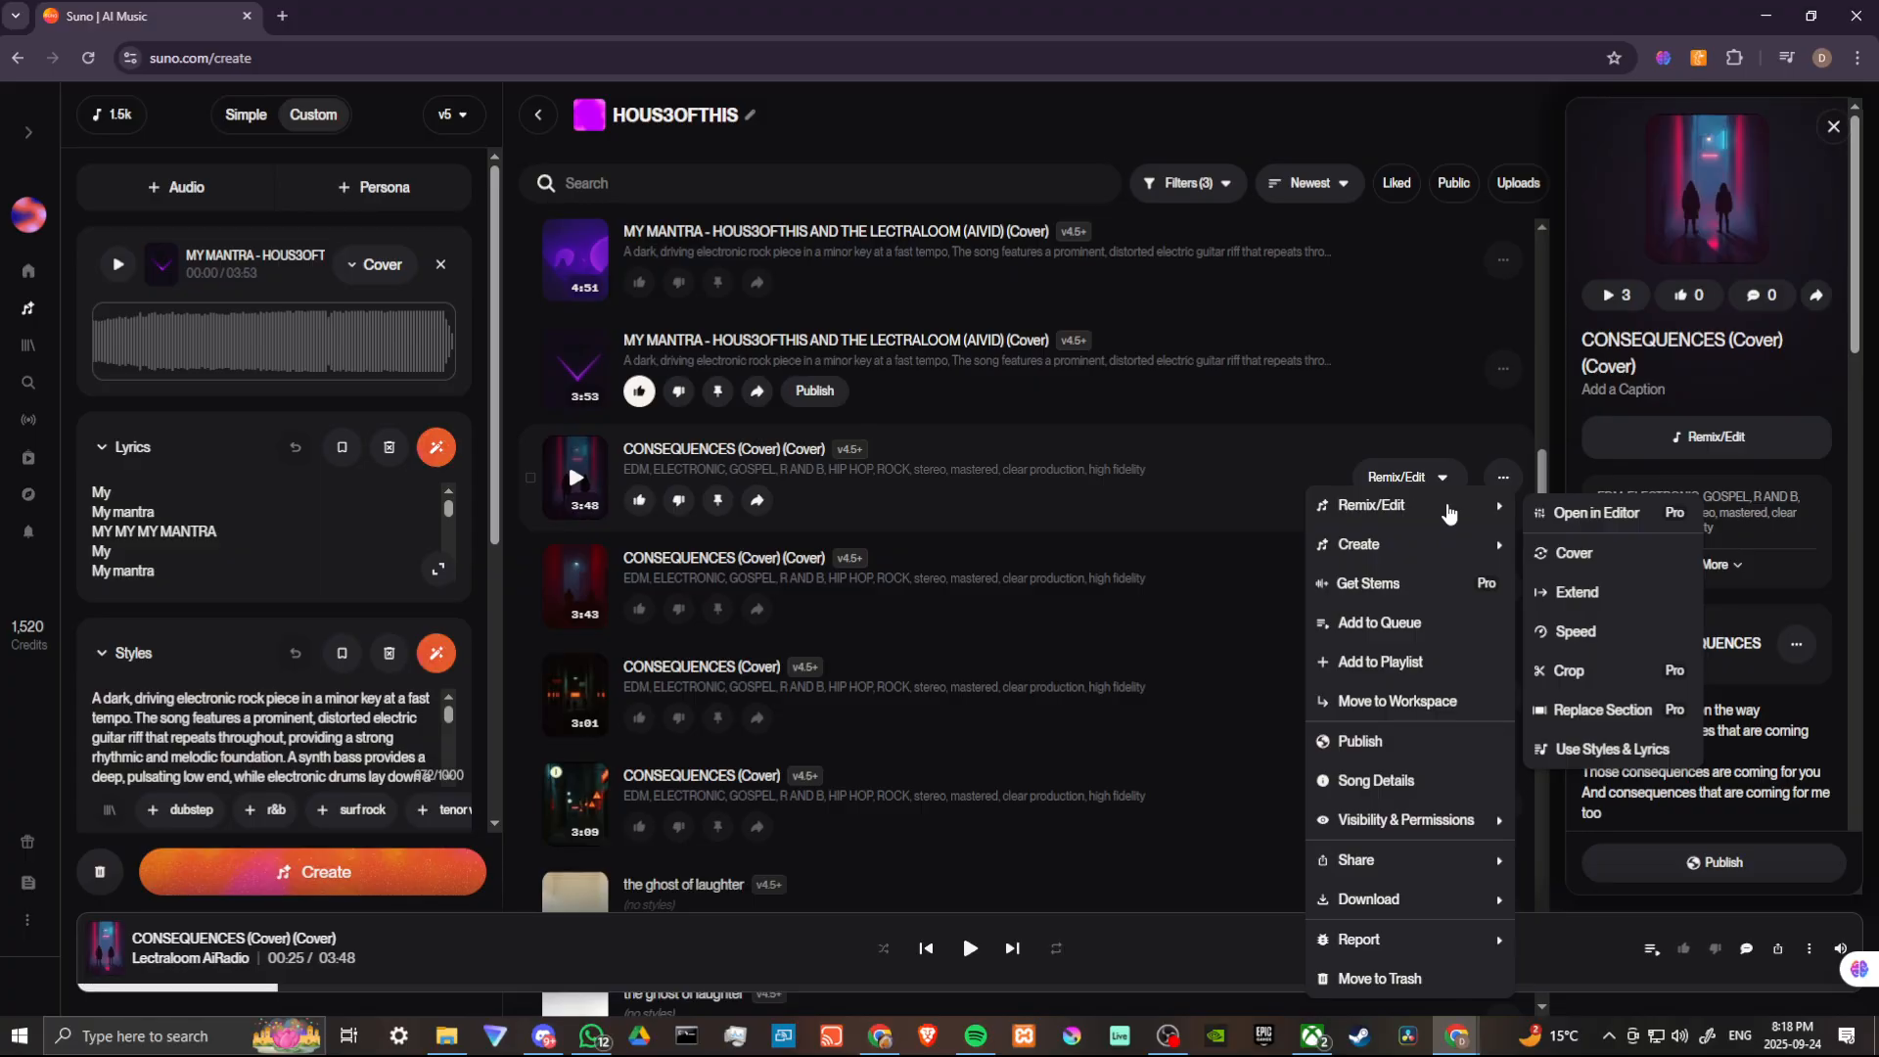
{"action": "left_click", "coordinate": [1418, 479]}
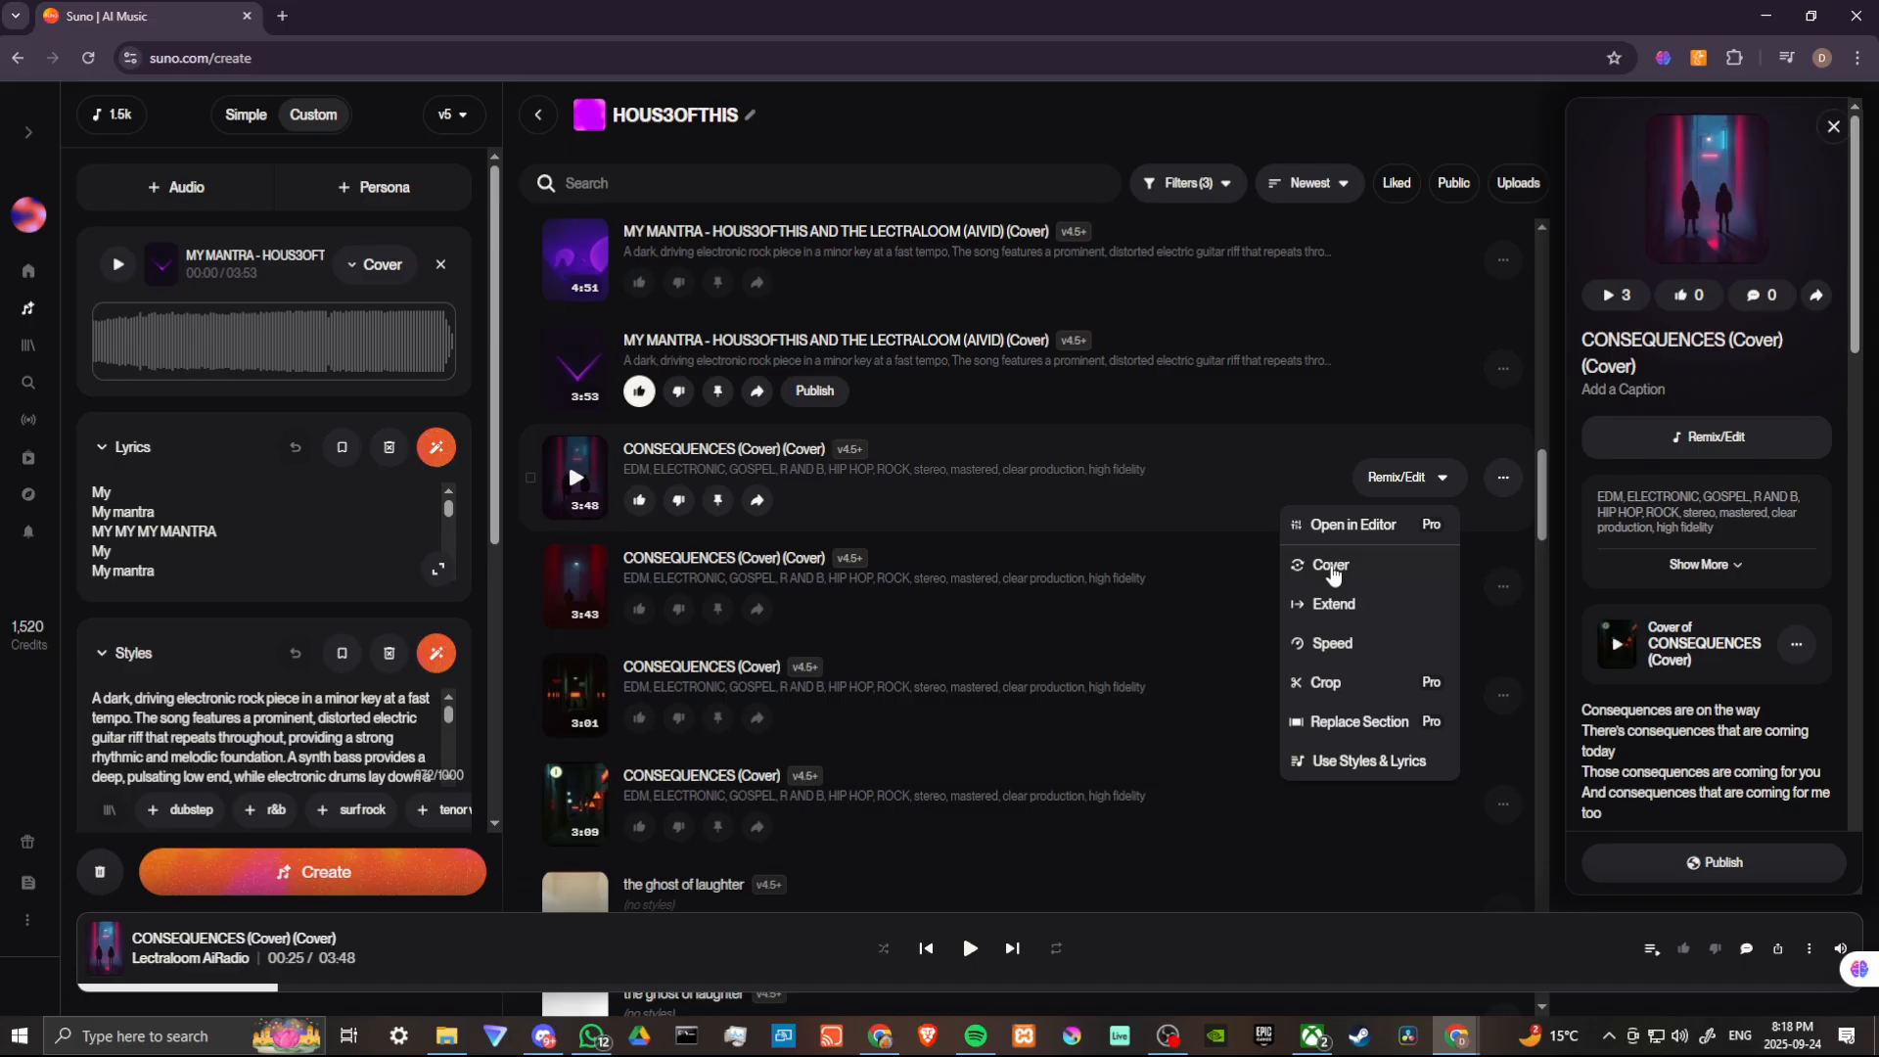
{"action": "left_click", "coordinate": [1331, 566]}
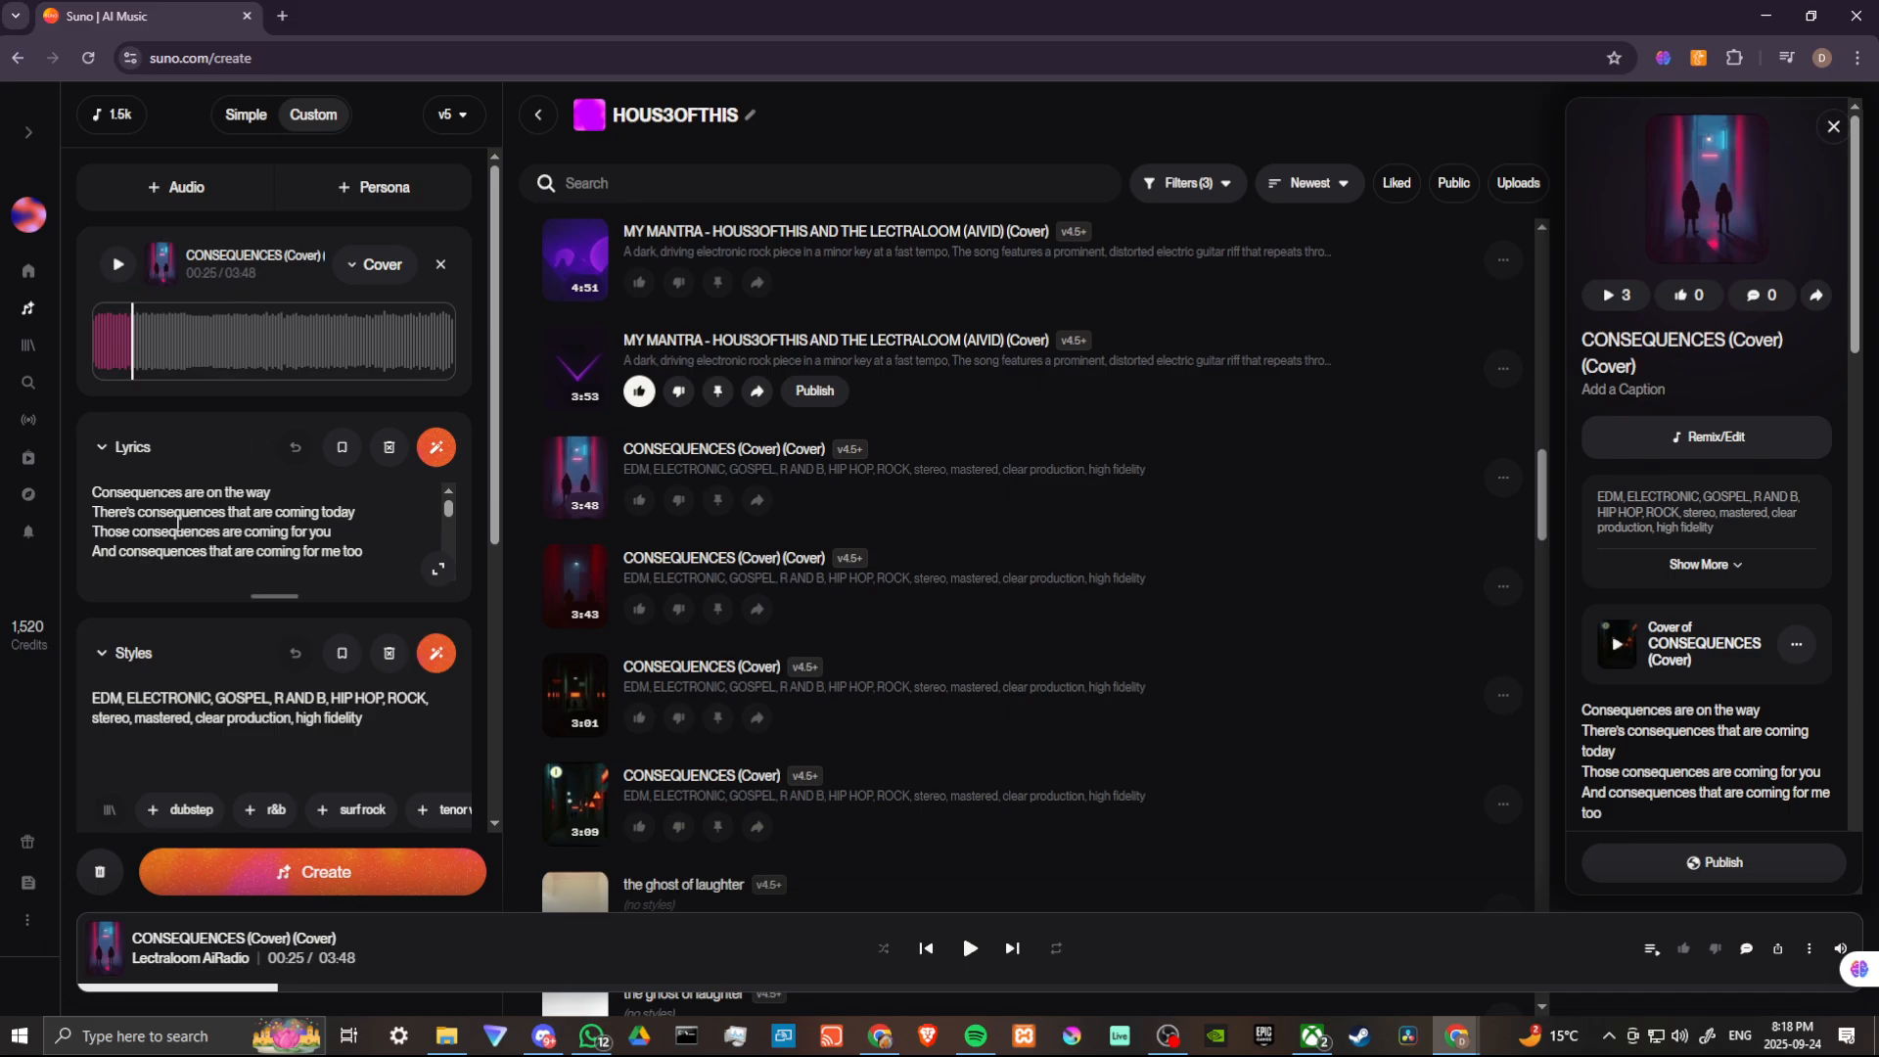
{"action": "scroll", "coordinate": [211, 537], "scroll_direction": "down", "scroll_amount": 2}
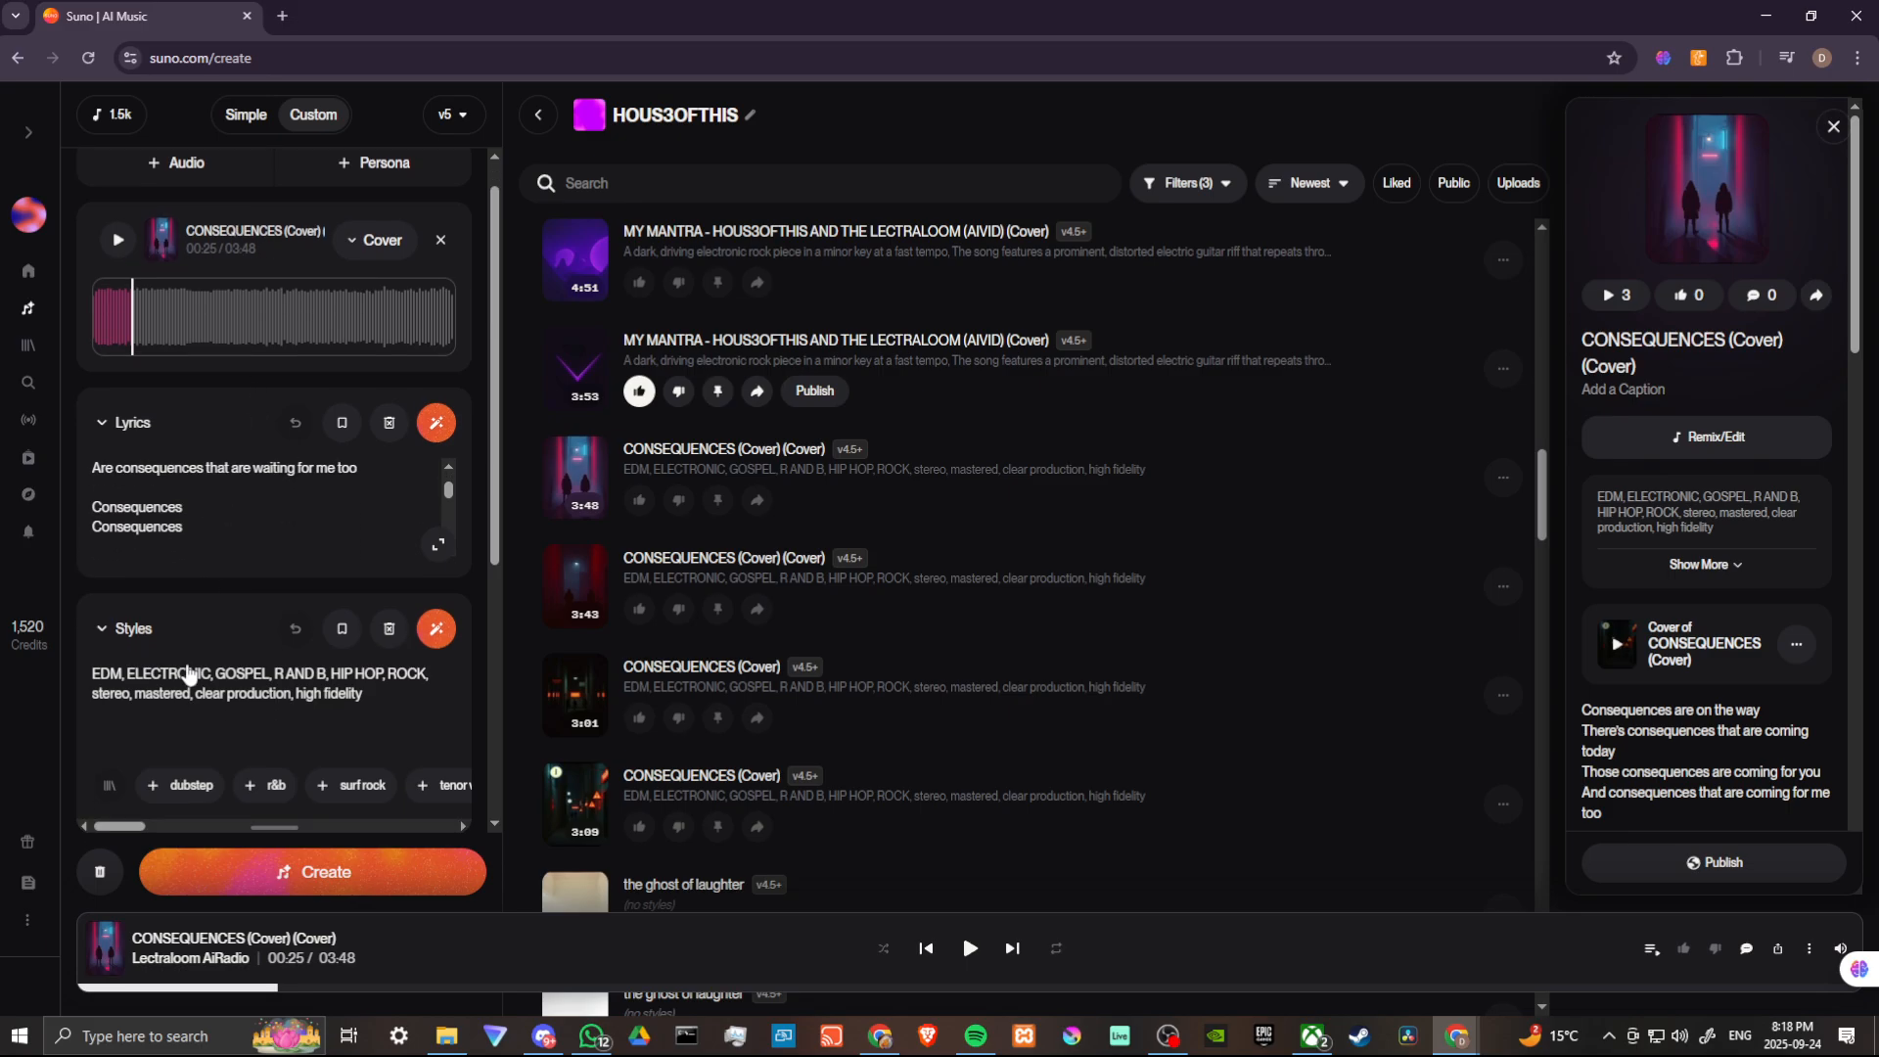
{"action": "scroll", "coordinate": [186, 671], "scroll_direction": "down", "scroll_amount": 3}
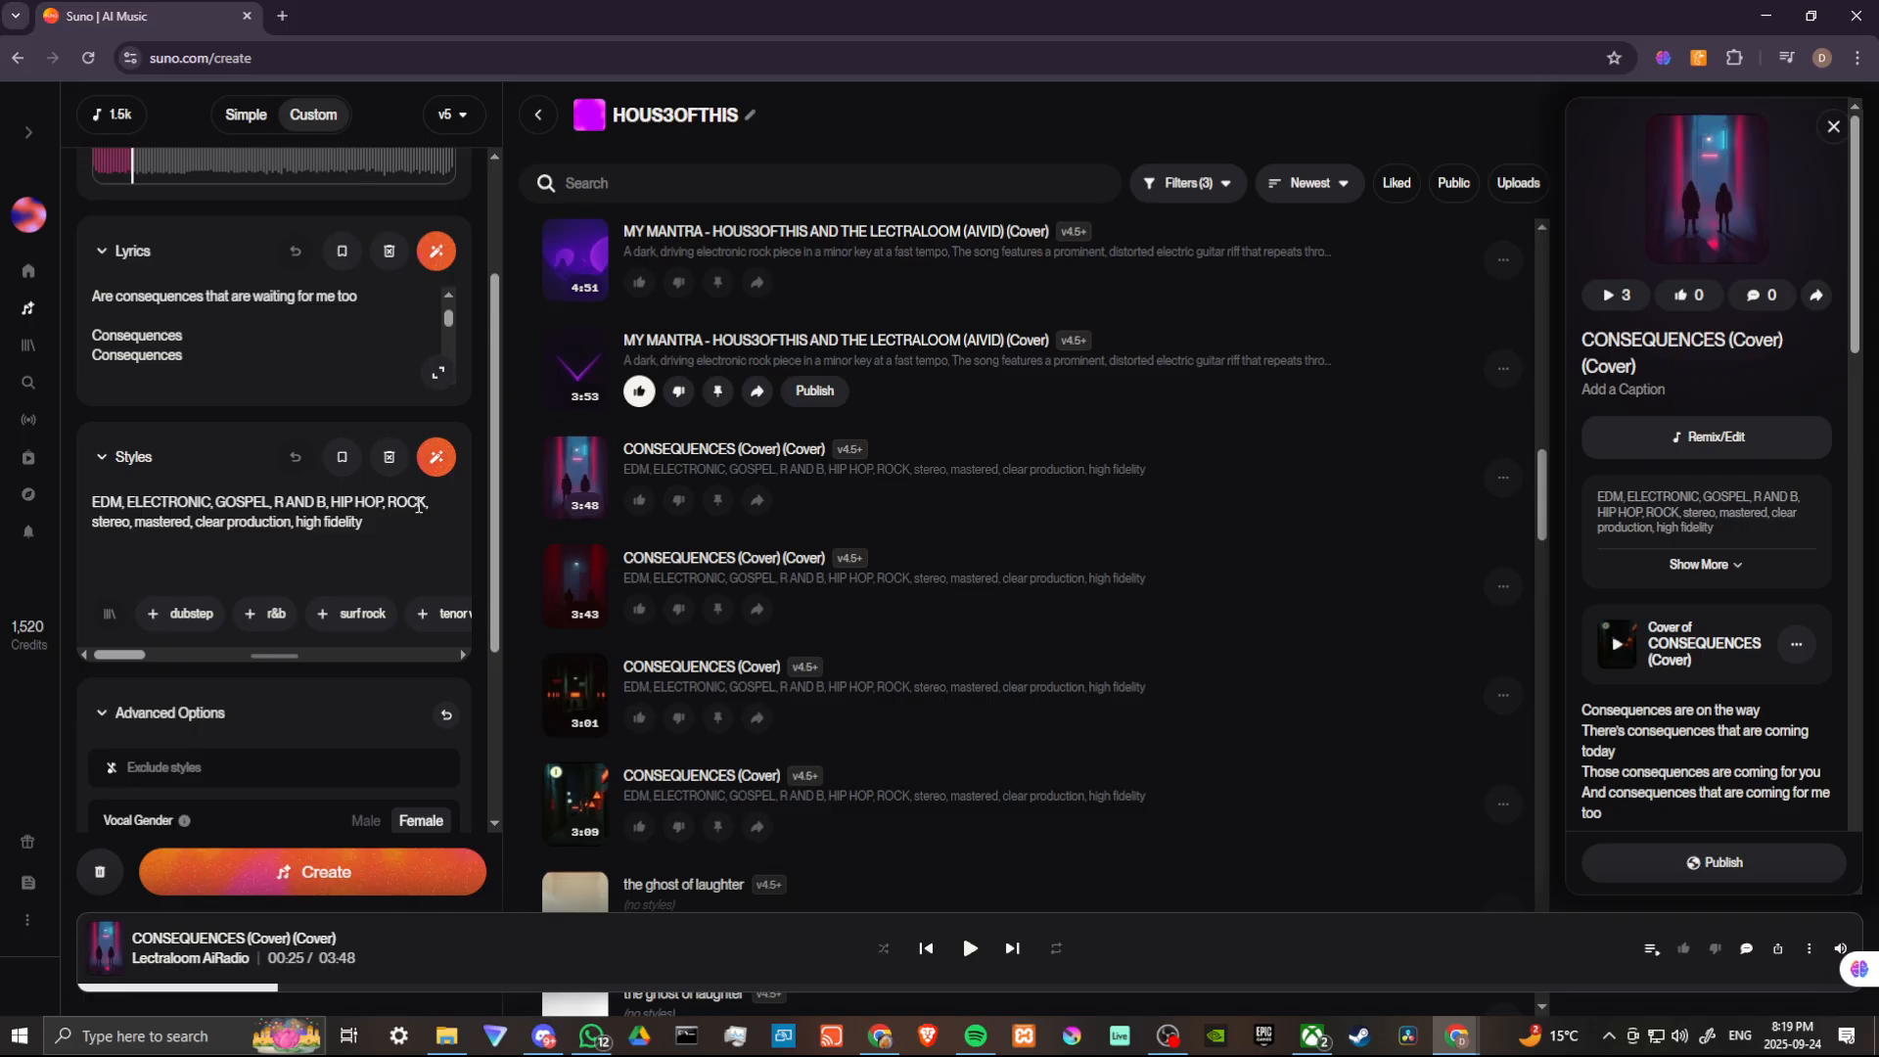
Delete EDM, ELECTRONIC and R AND B, HIP HOP, ROCK from the styles, leaving GOSPEL
{"action": "left_click_drag", "start_coordinate": [214, 504], "coordinate": [91, 502]}
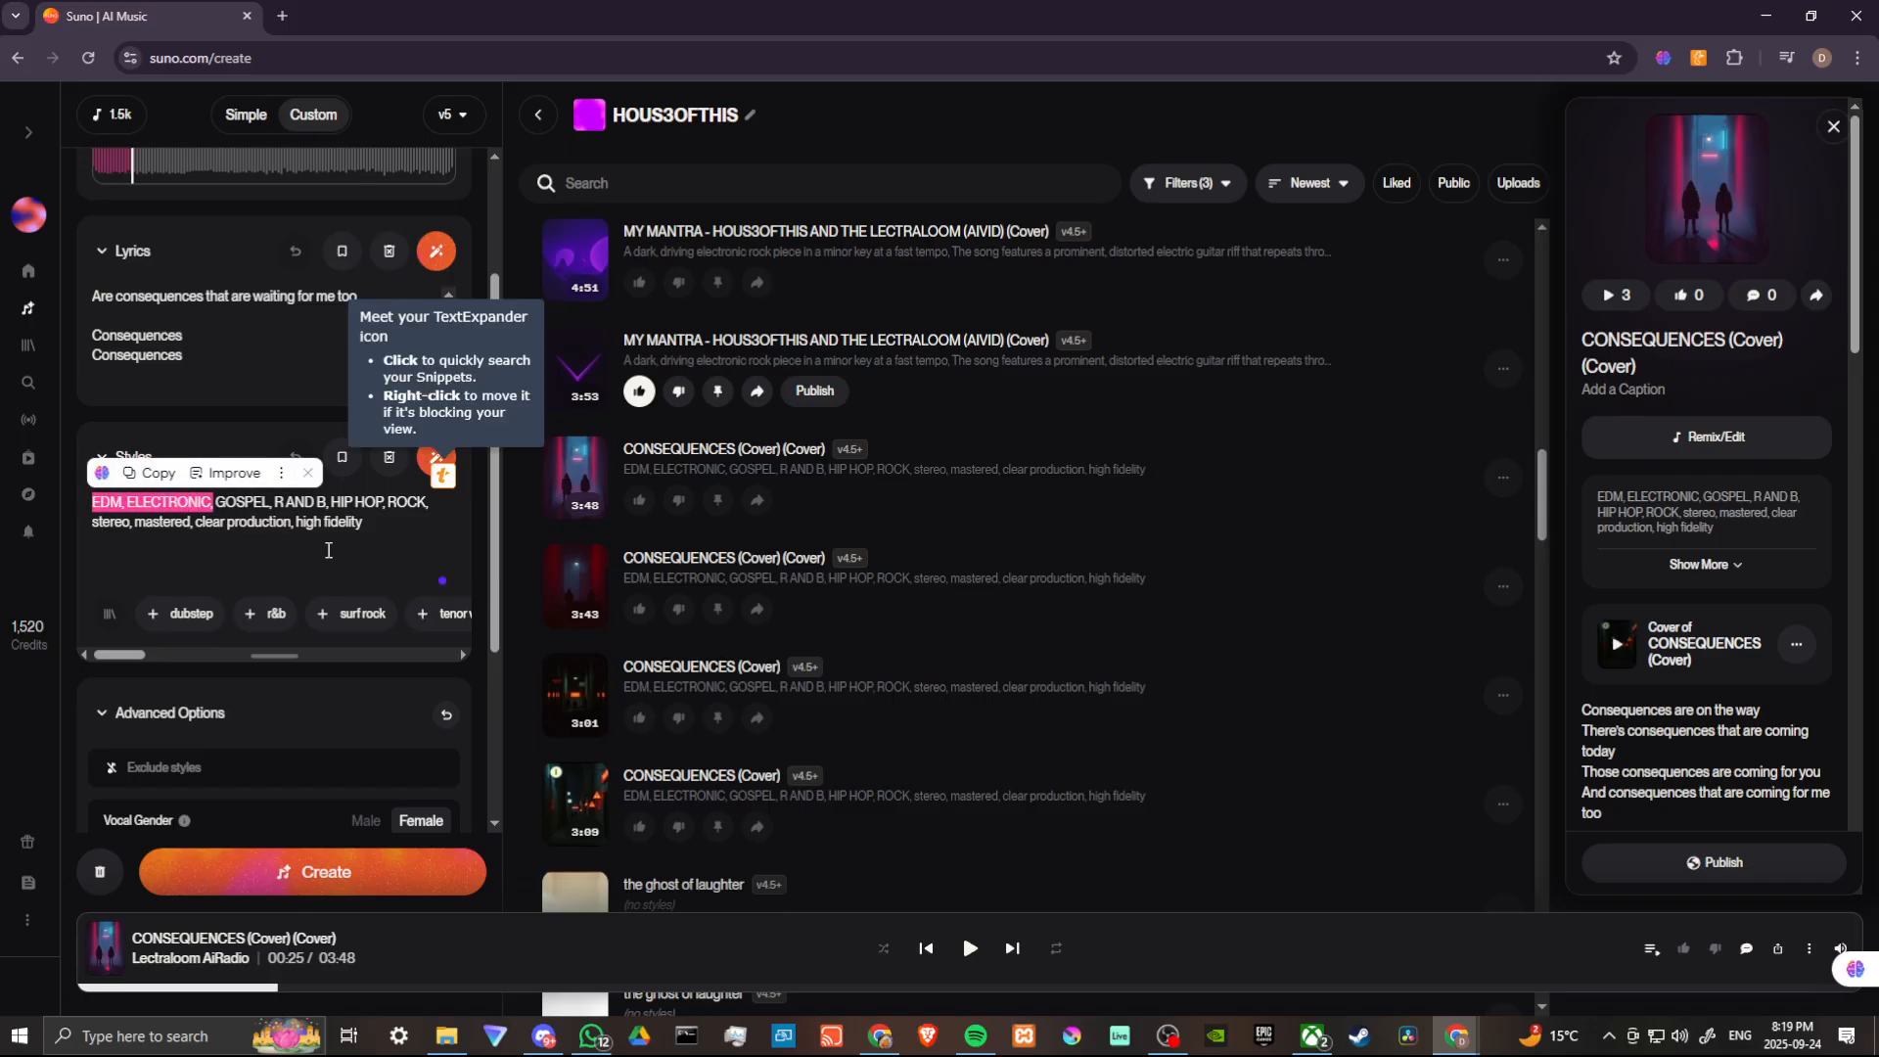
{"action": "key", "text": "BackSpace"}
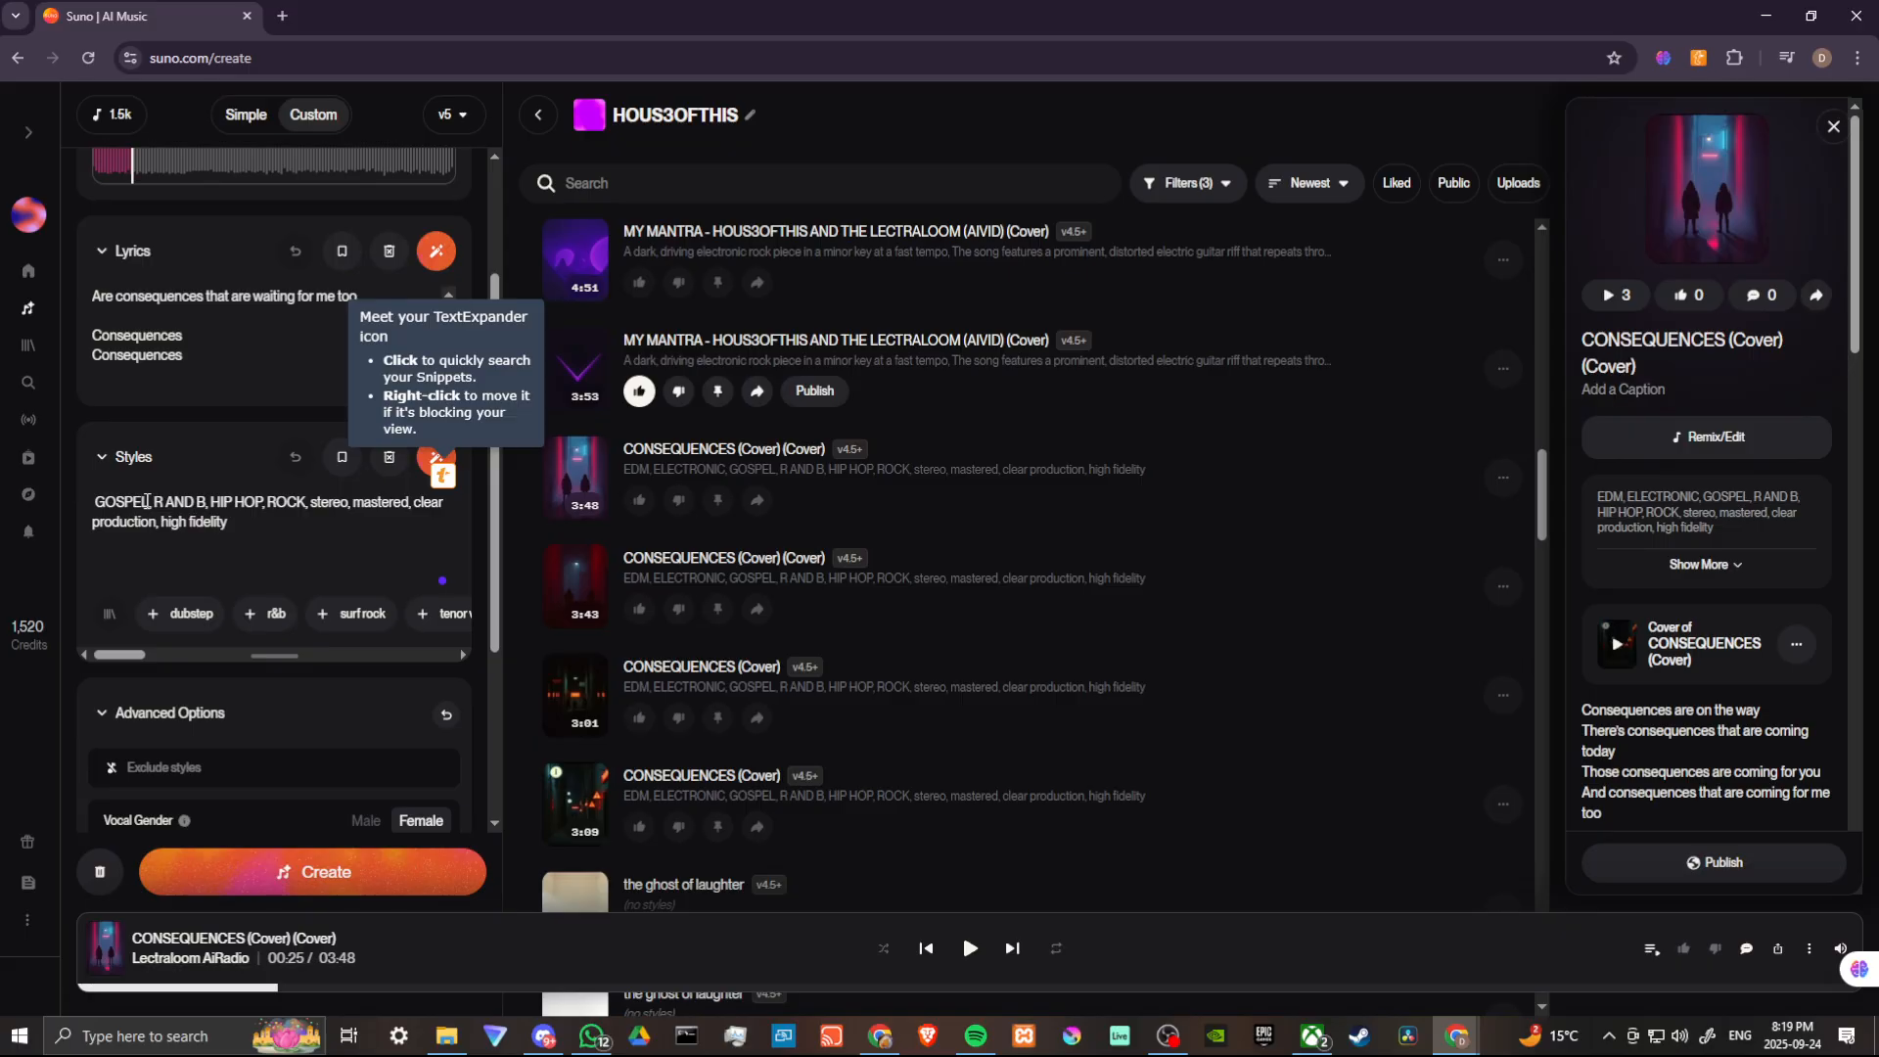
{"action": "left_click_drag", "start_coordinate": [146, 502], "coordinate": [310, 510]}
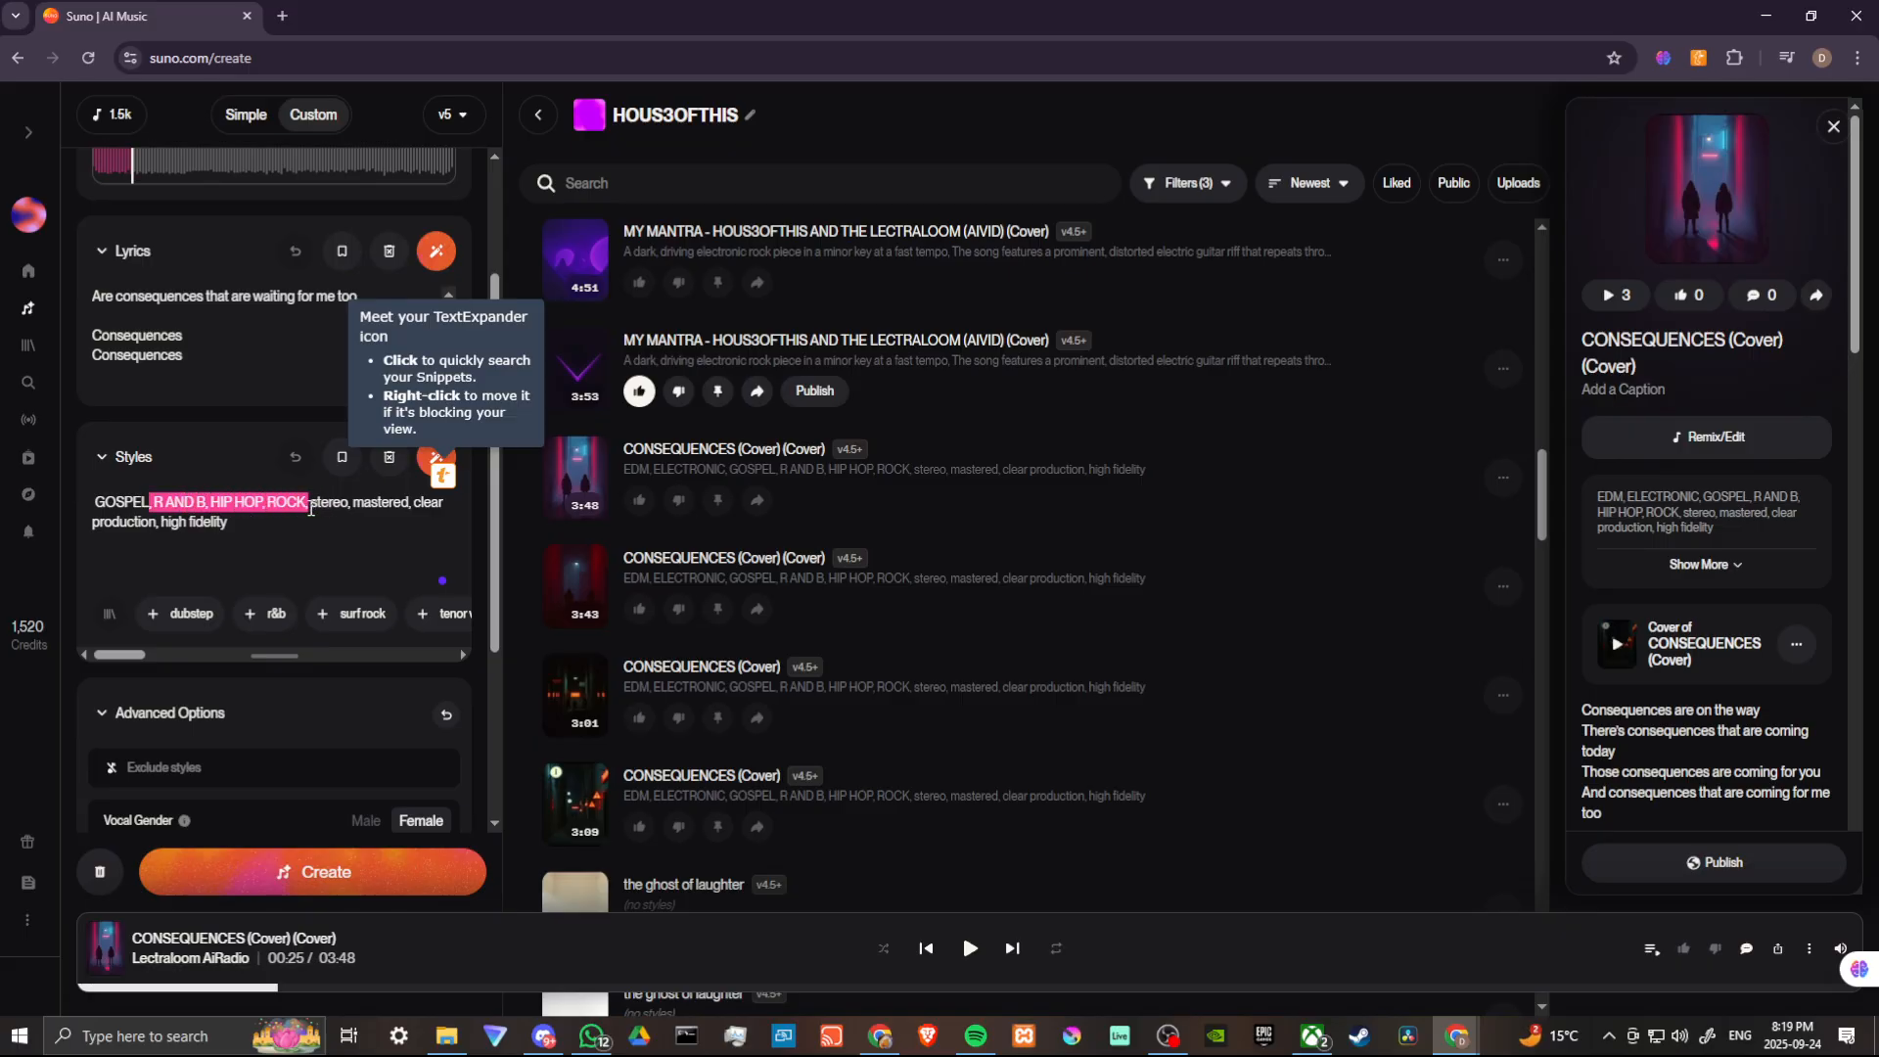
{"action": "key", "text": "BackSpace"}
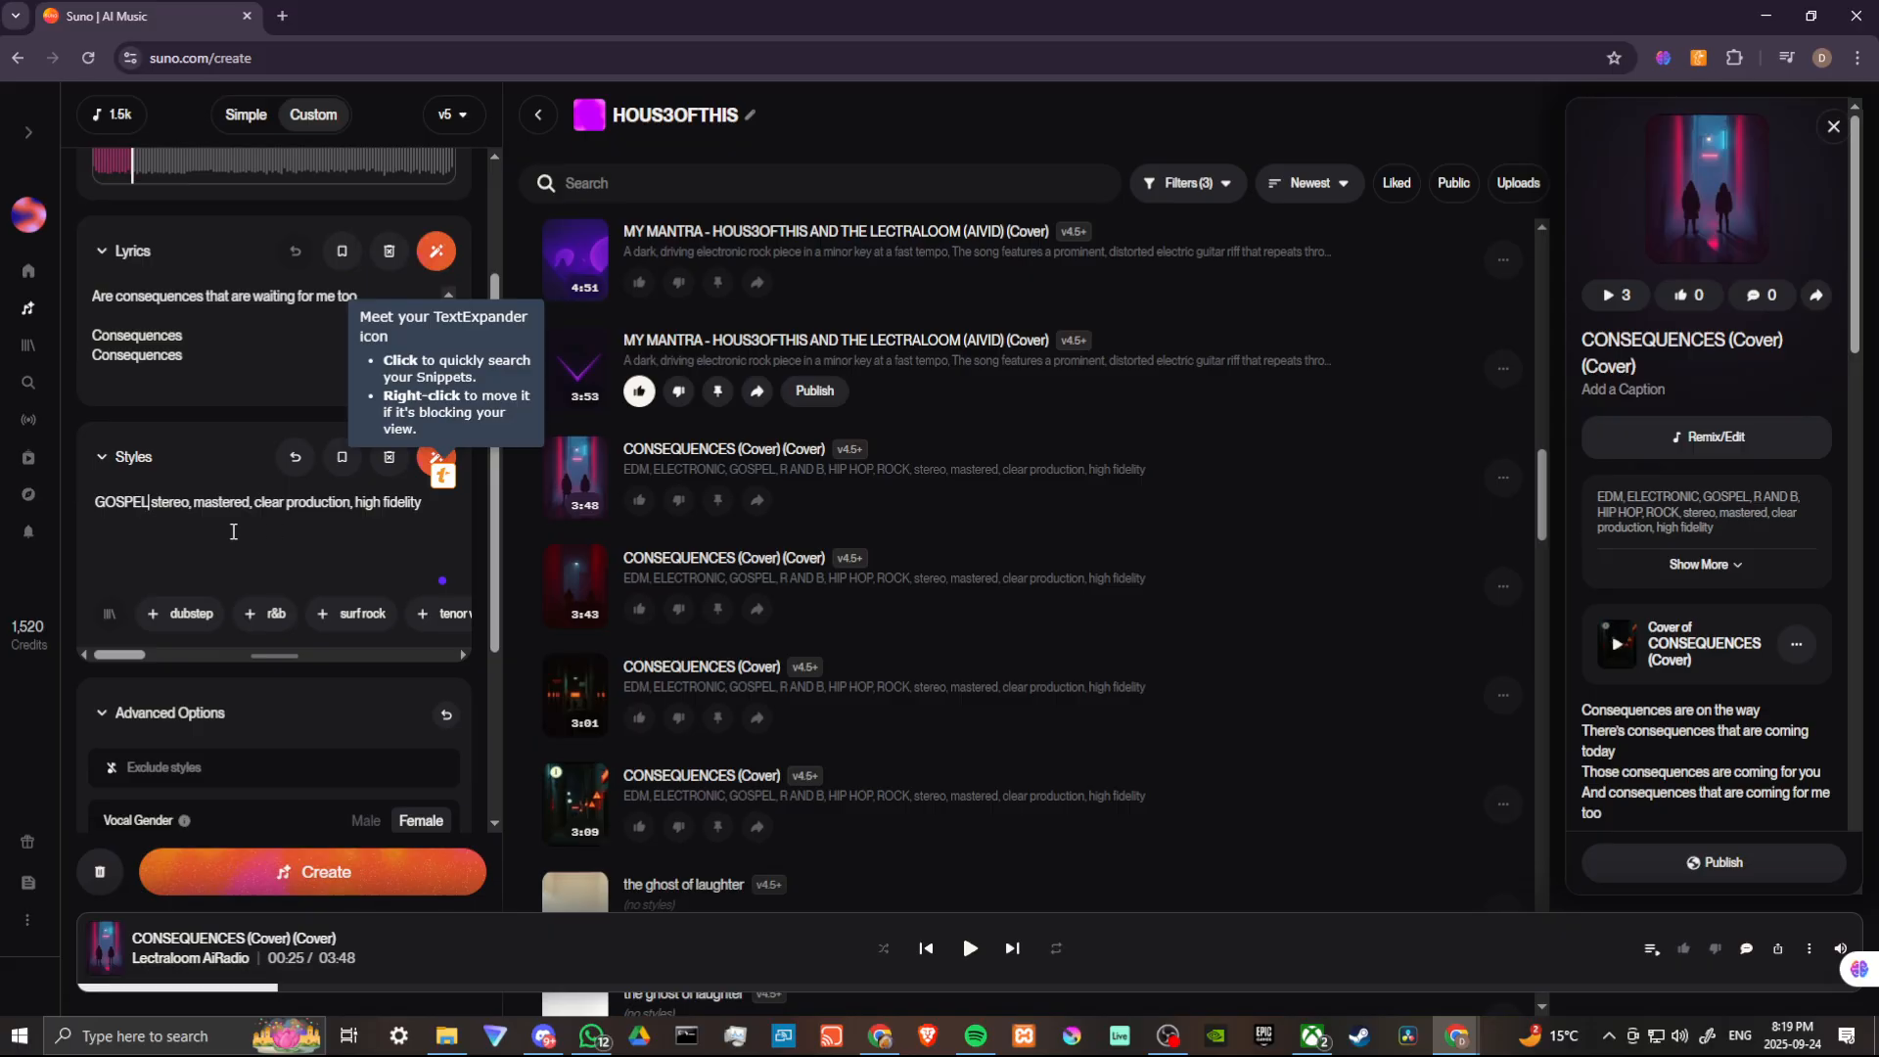
{"action": "type", "text": ","}
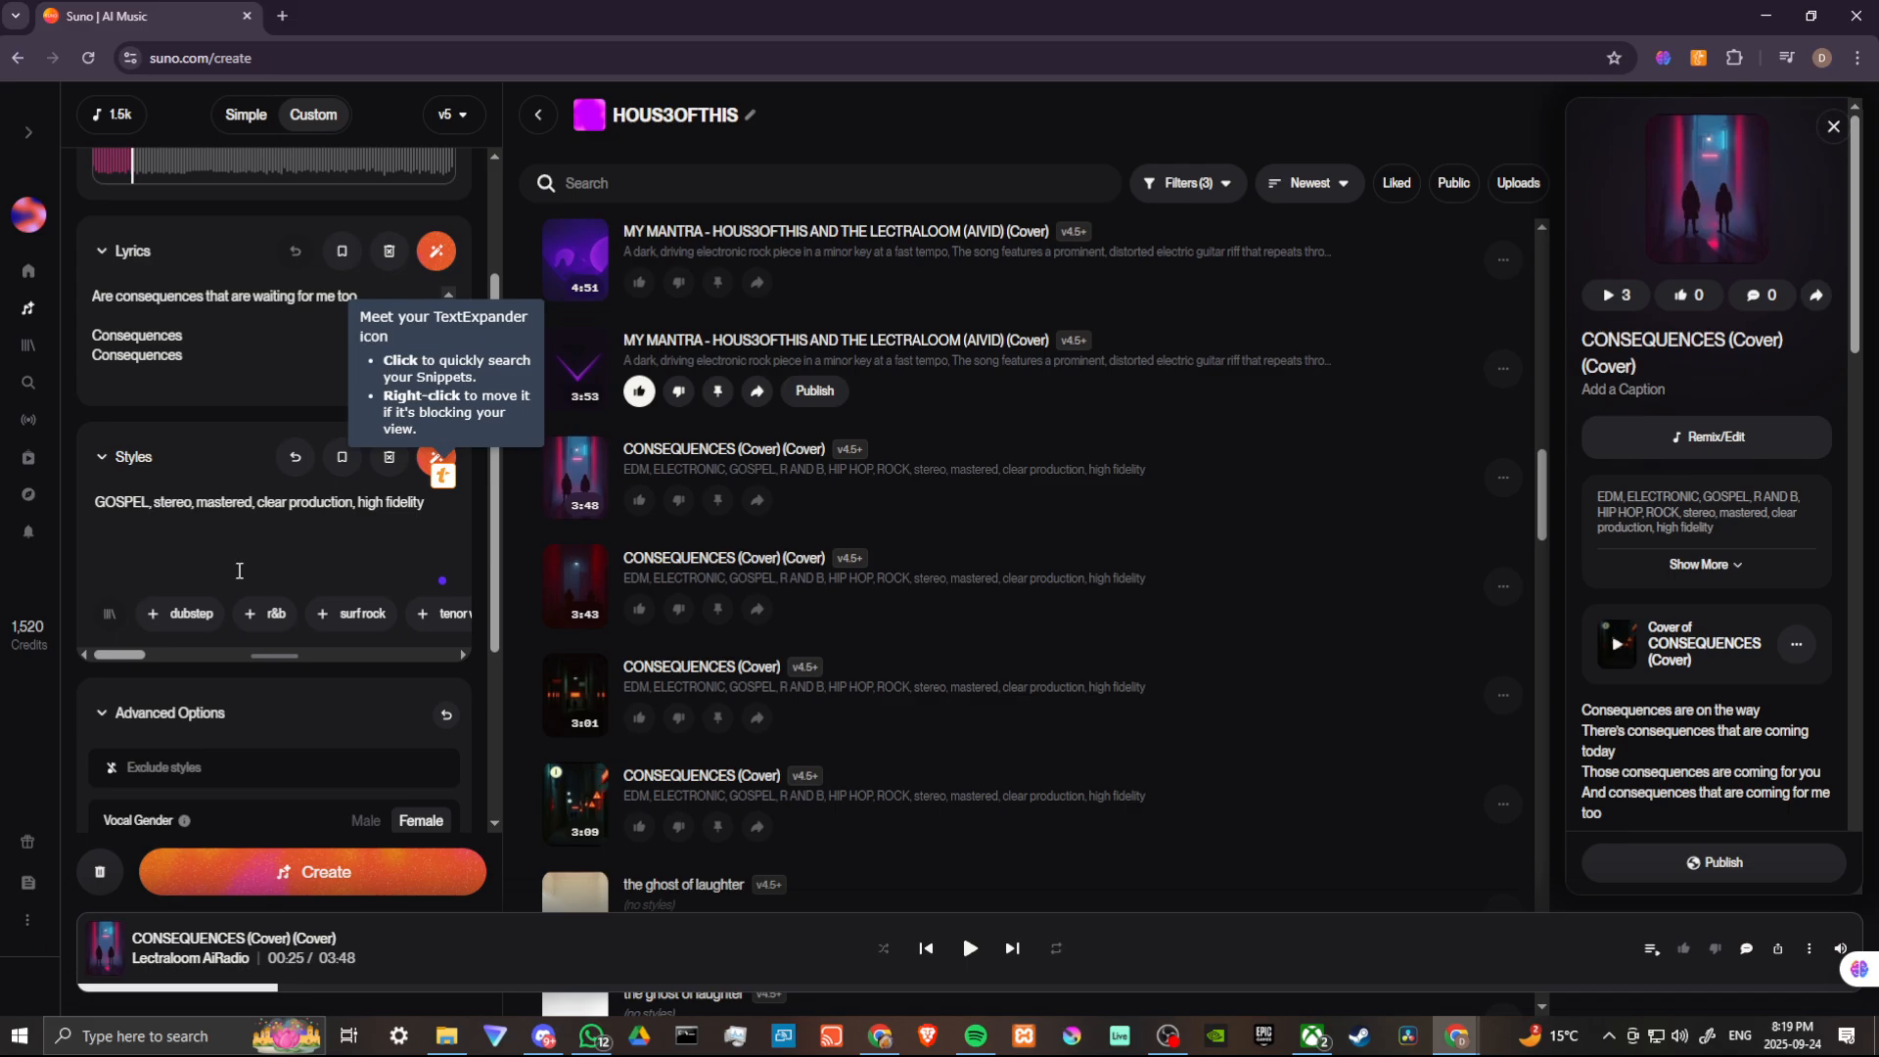
{"action": "scroll", "coordinate": [303, 636], "scroll_direction": "down", "scroll_amount": 2}
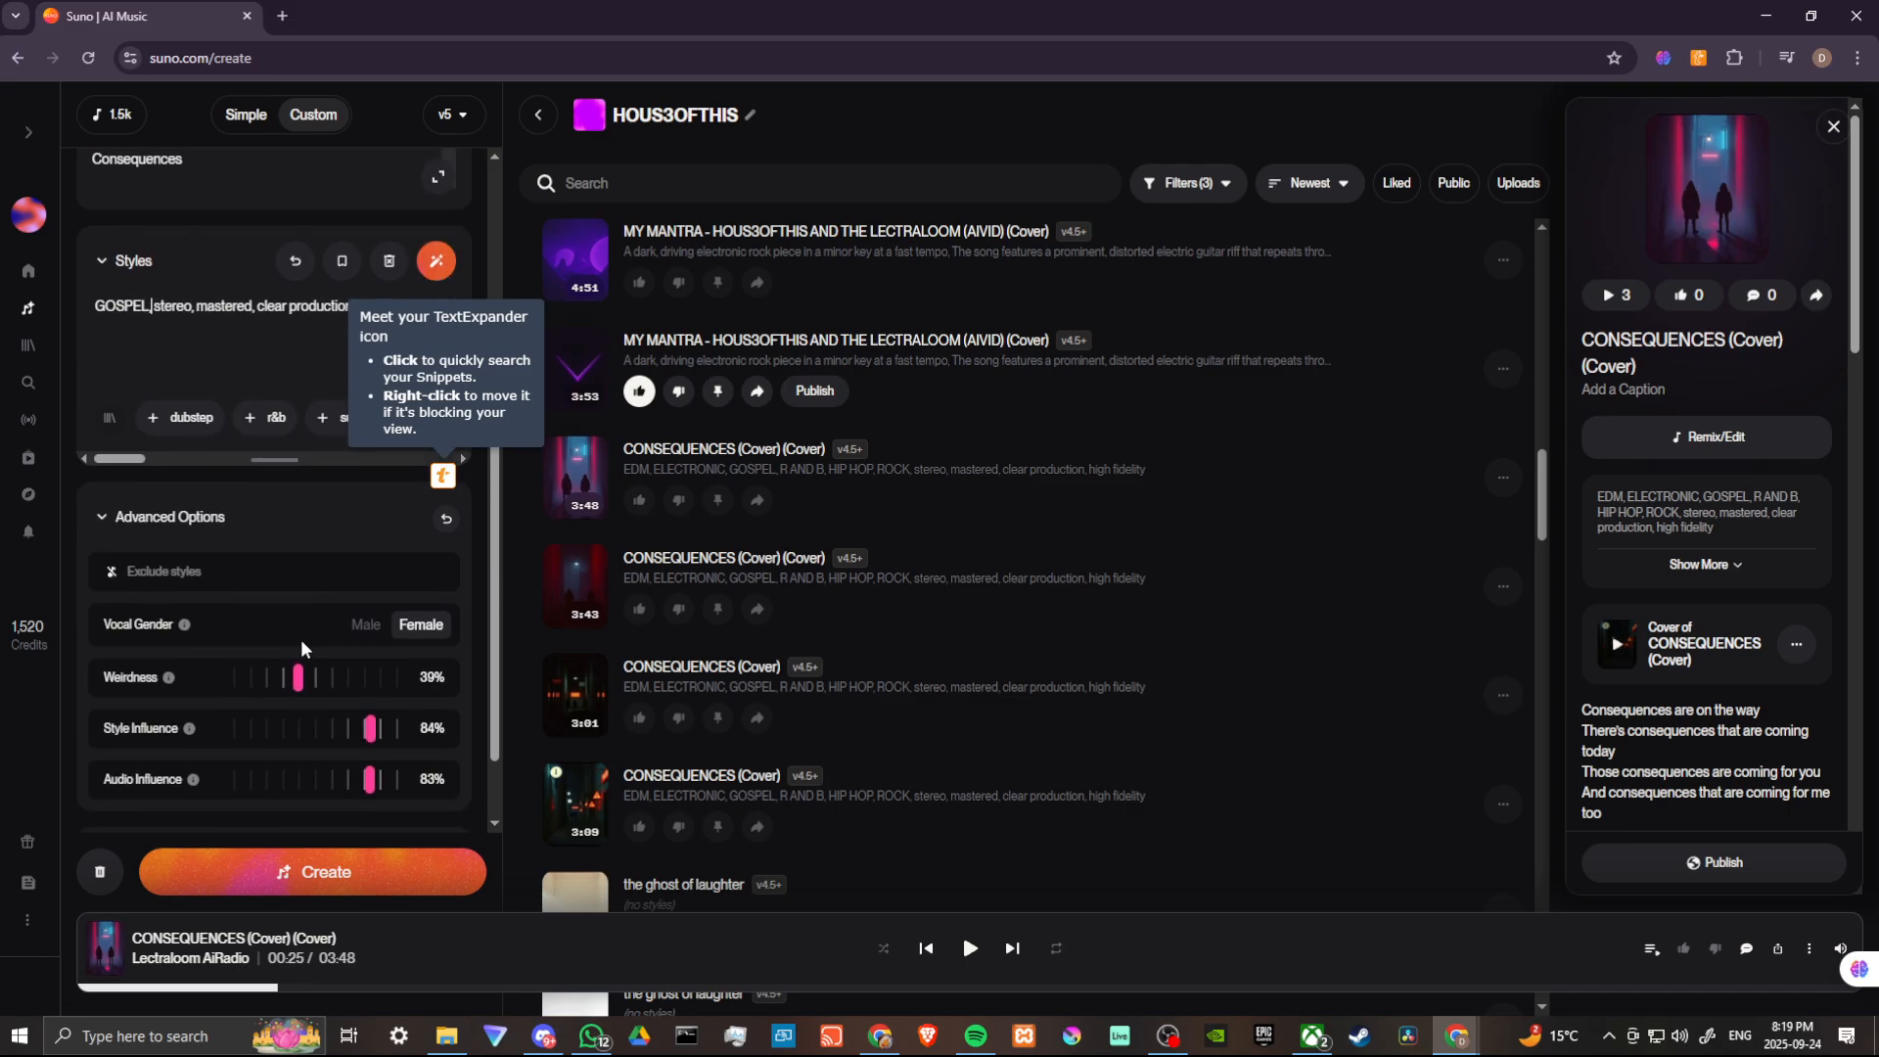
{"action": "scroll", "coordinate": [313, 548], "scroll_direction": "down", "scroll_amount": 1}
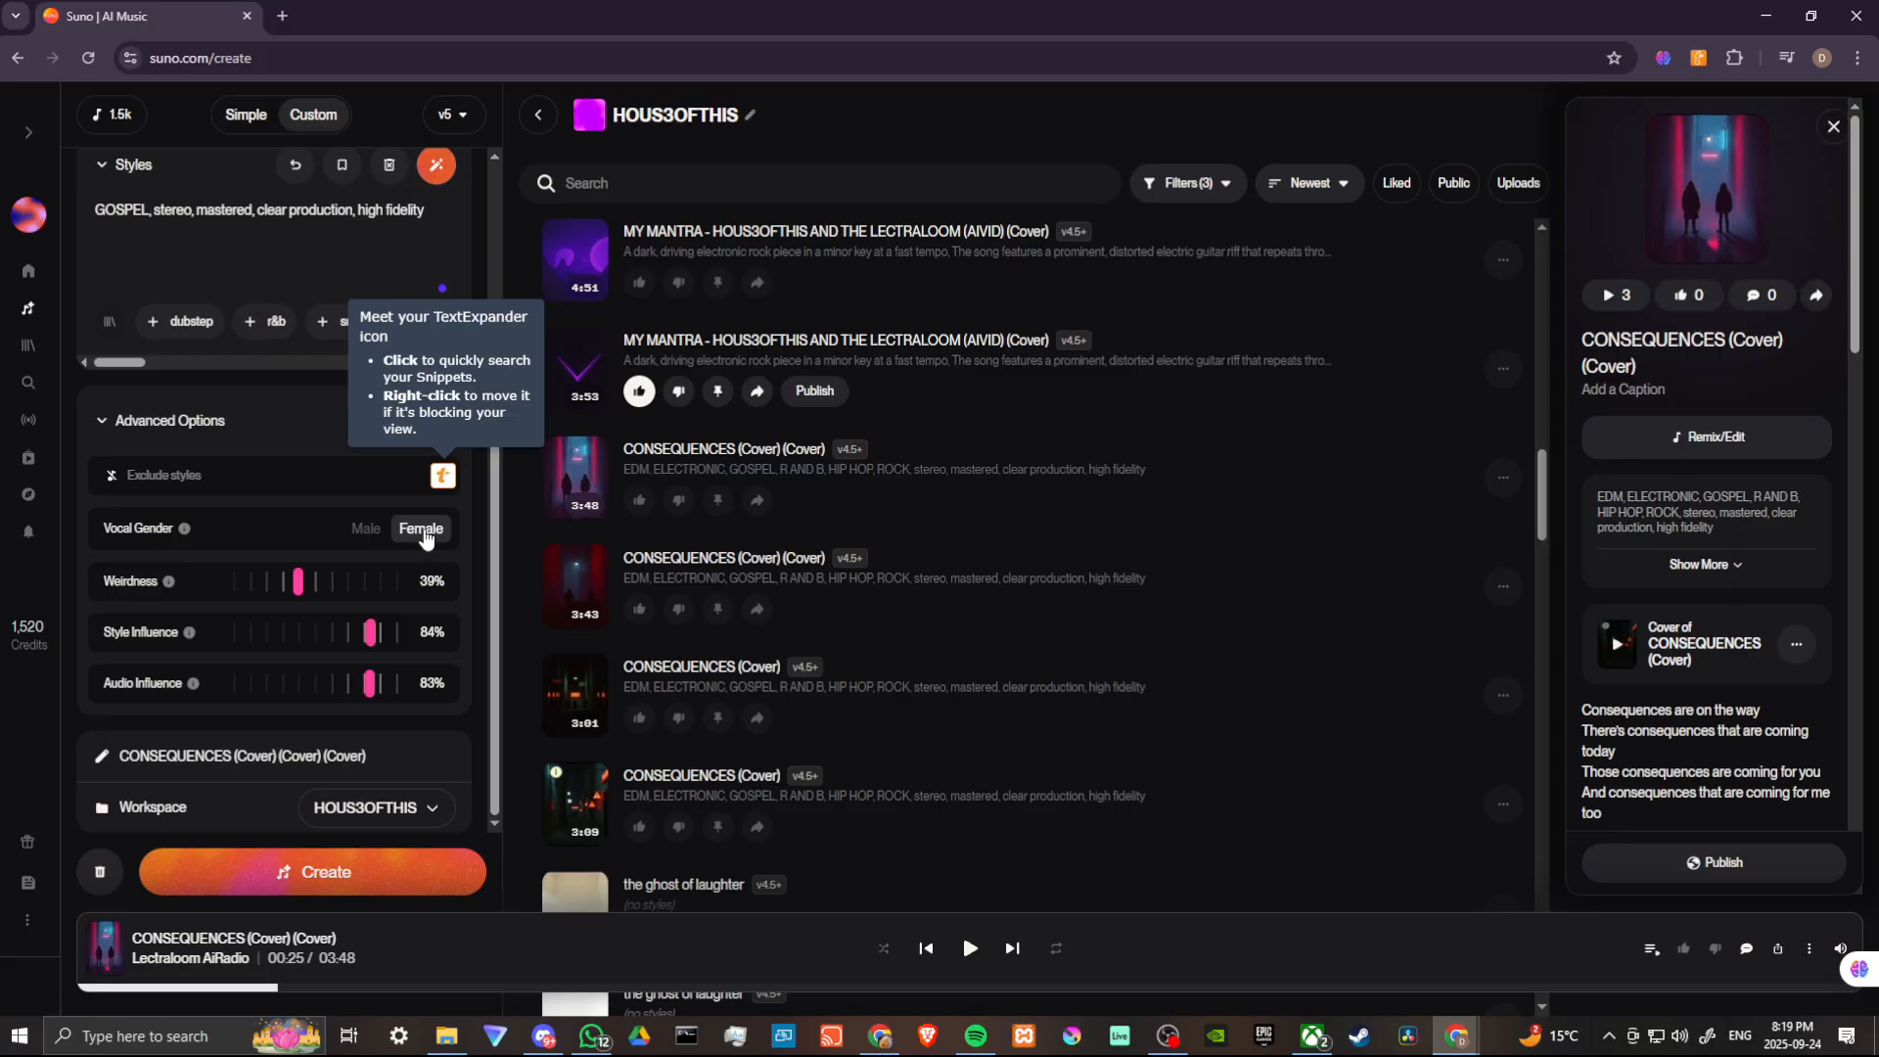
{"action": "scroll", "coordinate": [265, 531], "scroll_direction": "up", "scroll_amount": 1}
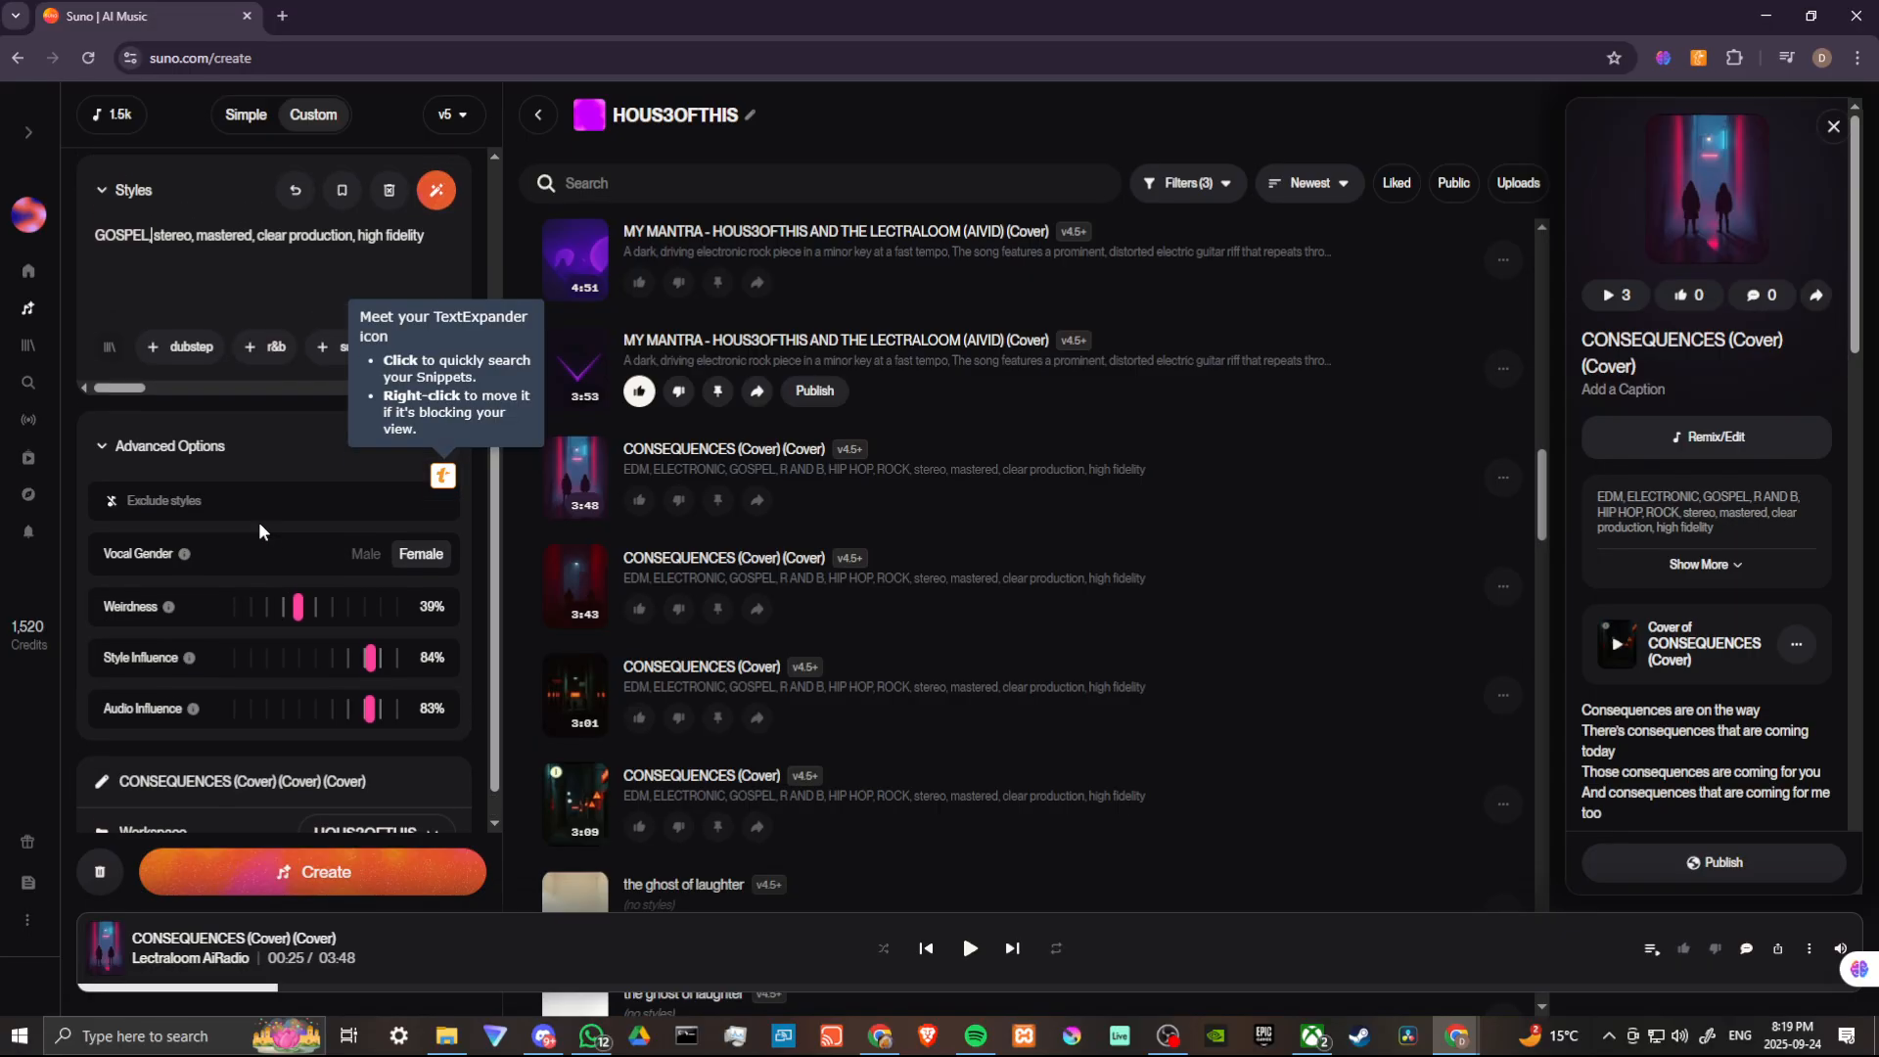
{"action": "scroll", "coordinate": [259, 530], "scroll_direction": "up", "scroll_amount": 5}
{"action": "scroll", "coordinate": [259, 530], "scroll_direction": "down", "scroll_amount": 3}
{"action": "scroll", "coordinate": [269, 527], "scroll_direction": "down", "scroll_amount": 3}
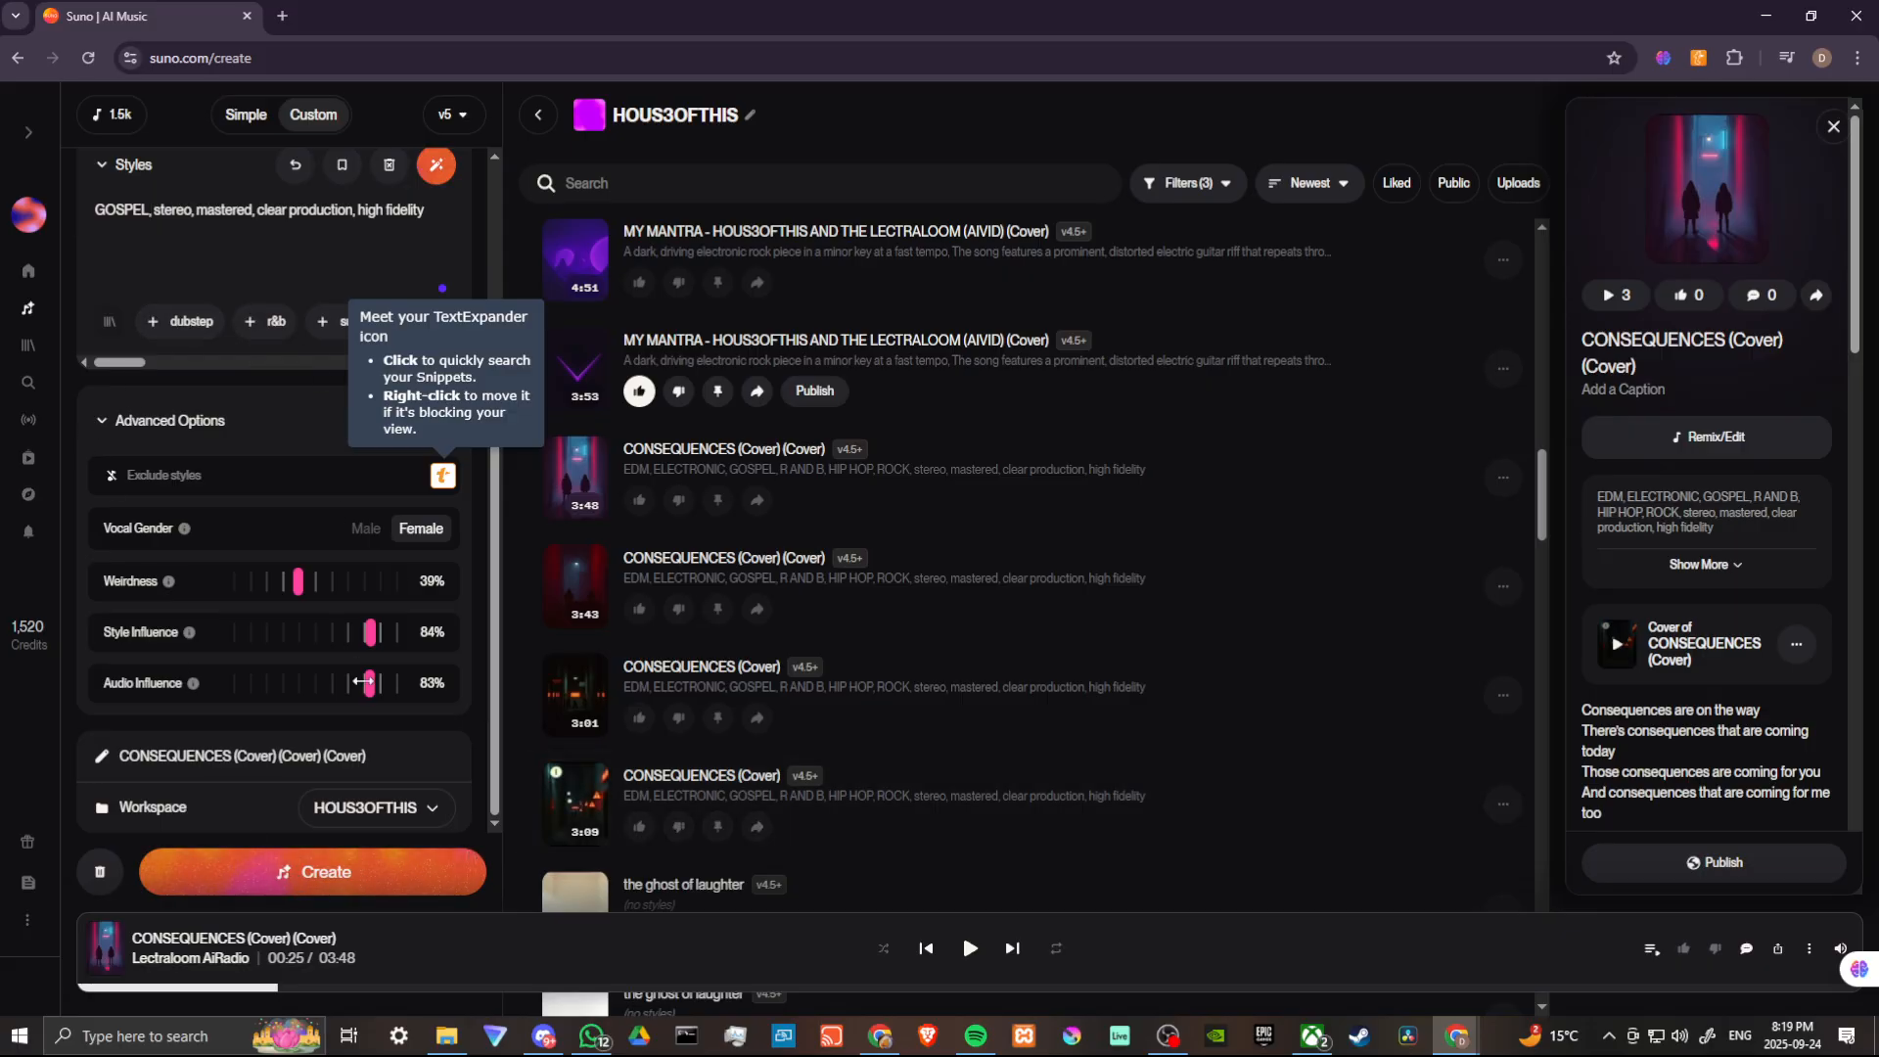
Generate the gospel cover and reveal the two new CONSEQUENCES clips at the top of the list
{"action": "left_click", "coordinate": [331, 875]}
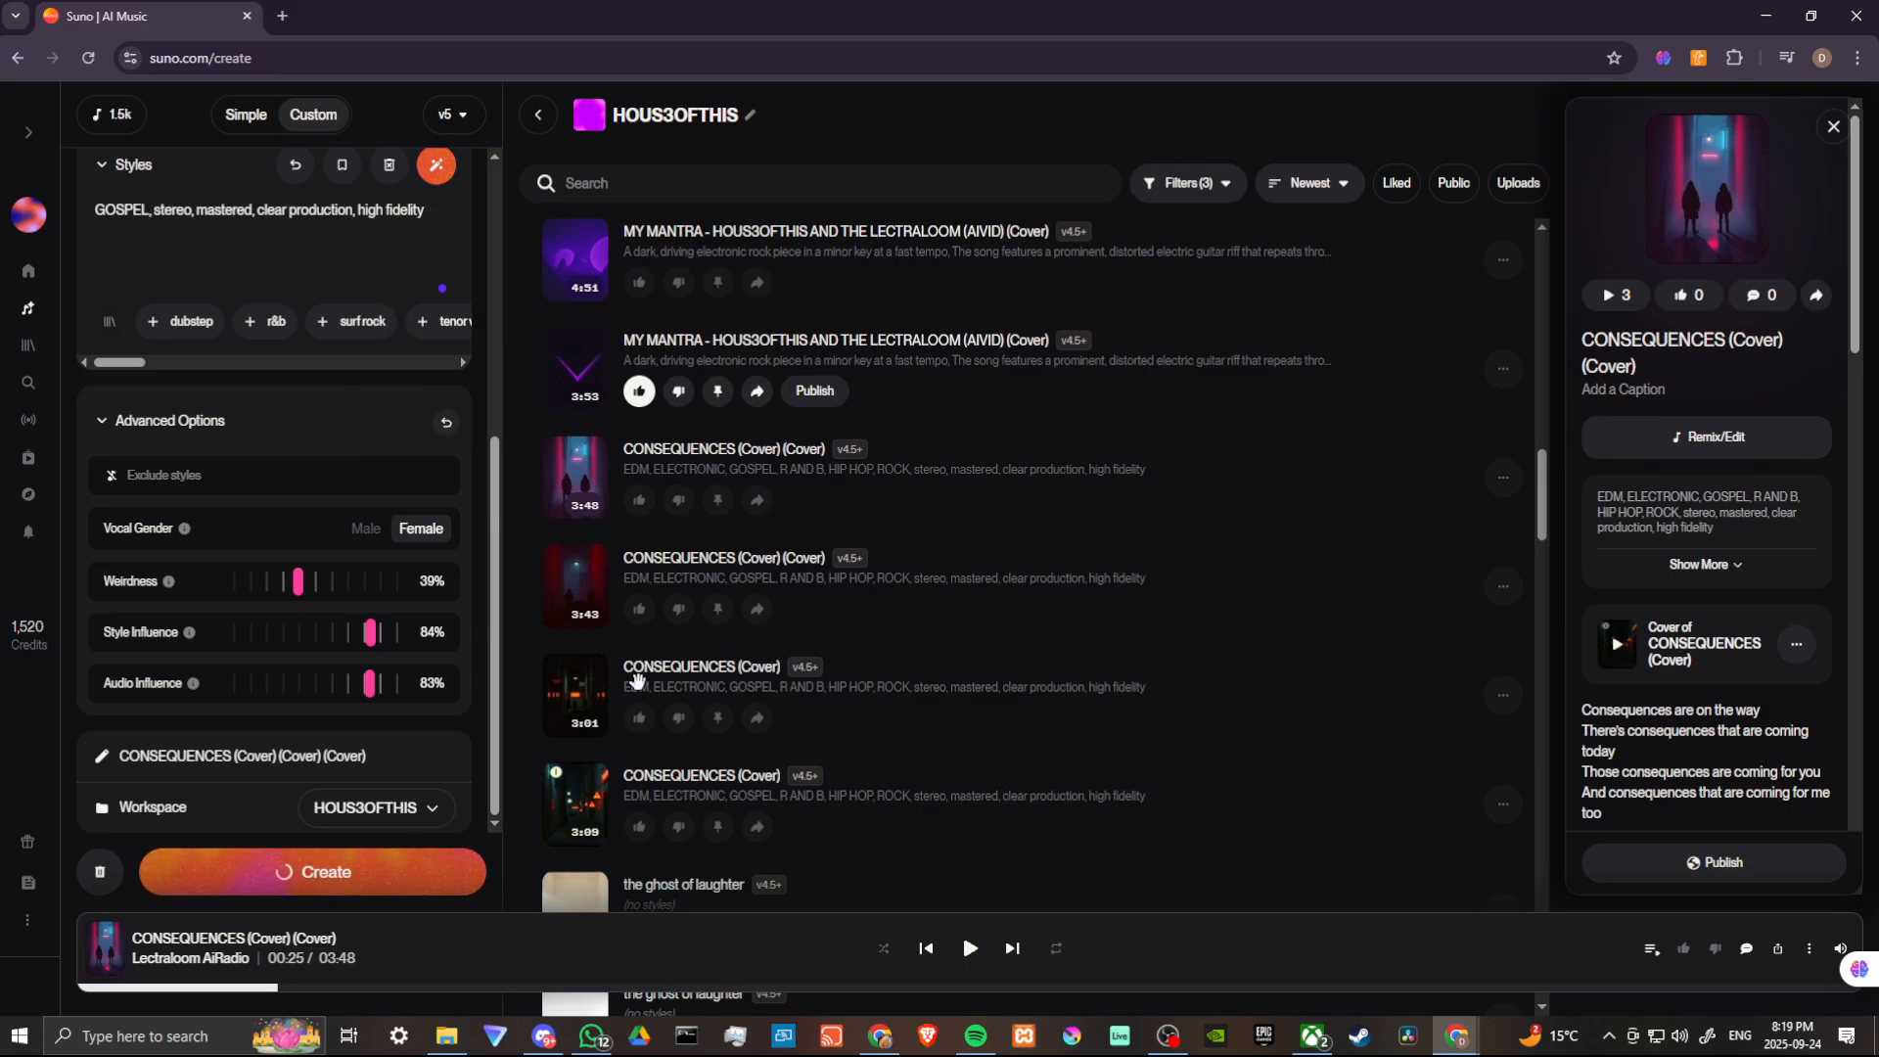
{"action": "scroll", "coordinate": [632, 558], "scroll_direction": "up", "scroll_amount": 3}
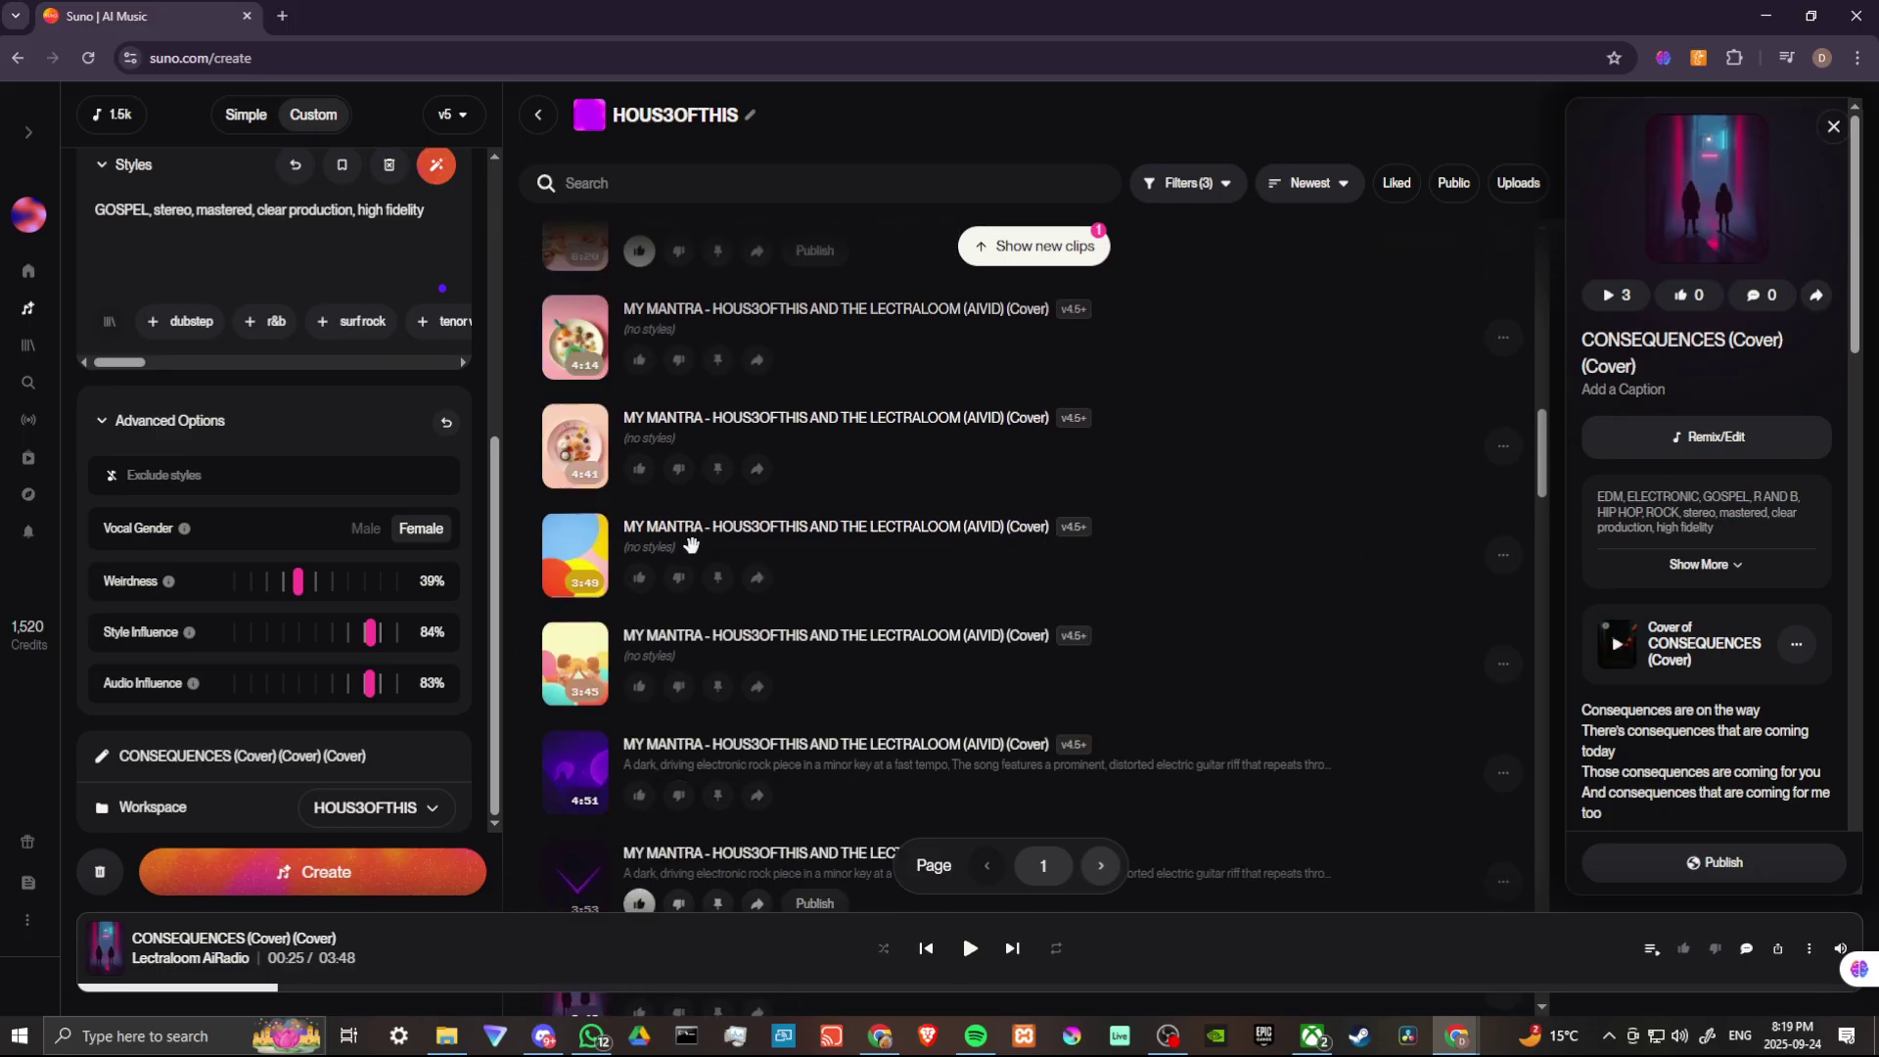
{"action": "left_click", "coordinate": [1034, 245]}
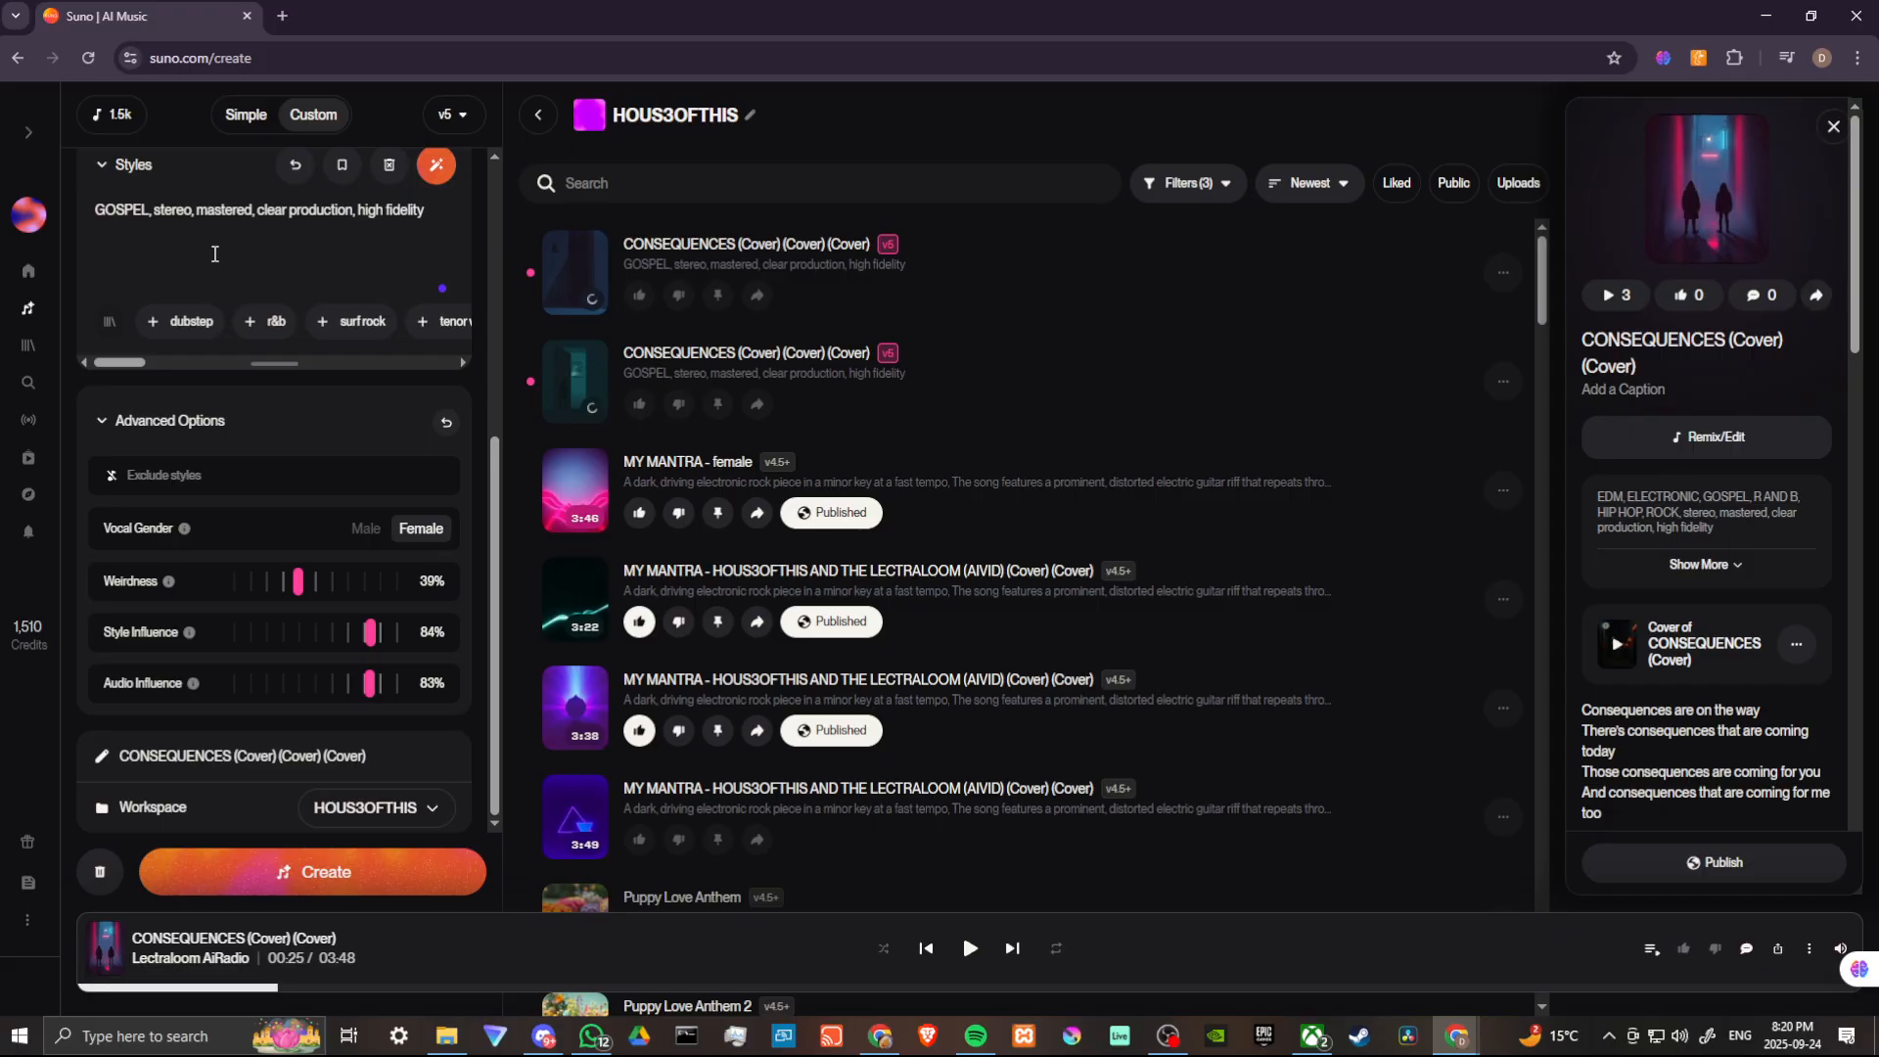
Clear the form's styles, switch to Simple mode, and pause the playing cover
{"action": "left_click", "coordinate": [247, 116]}
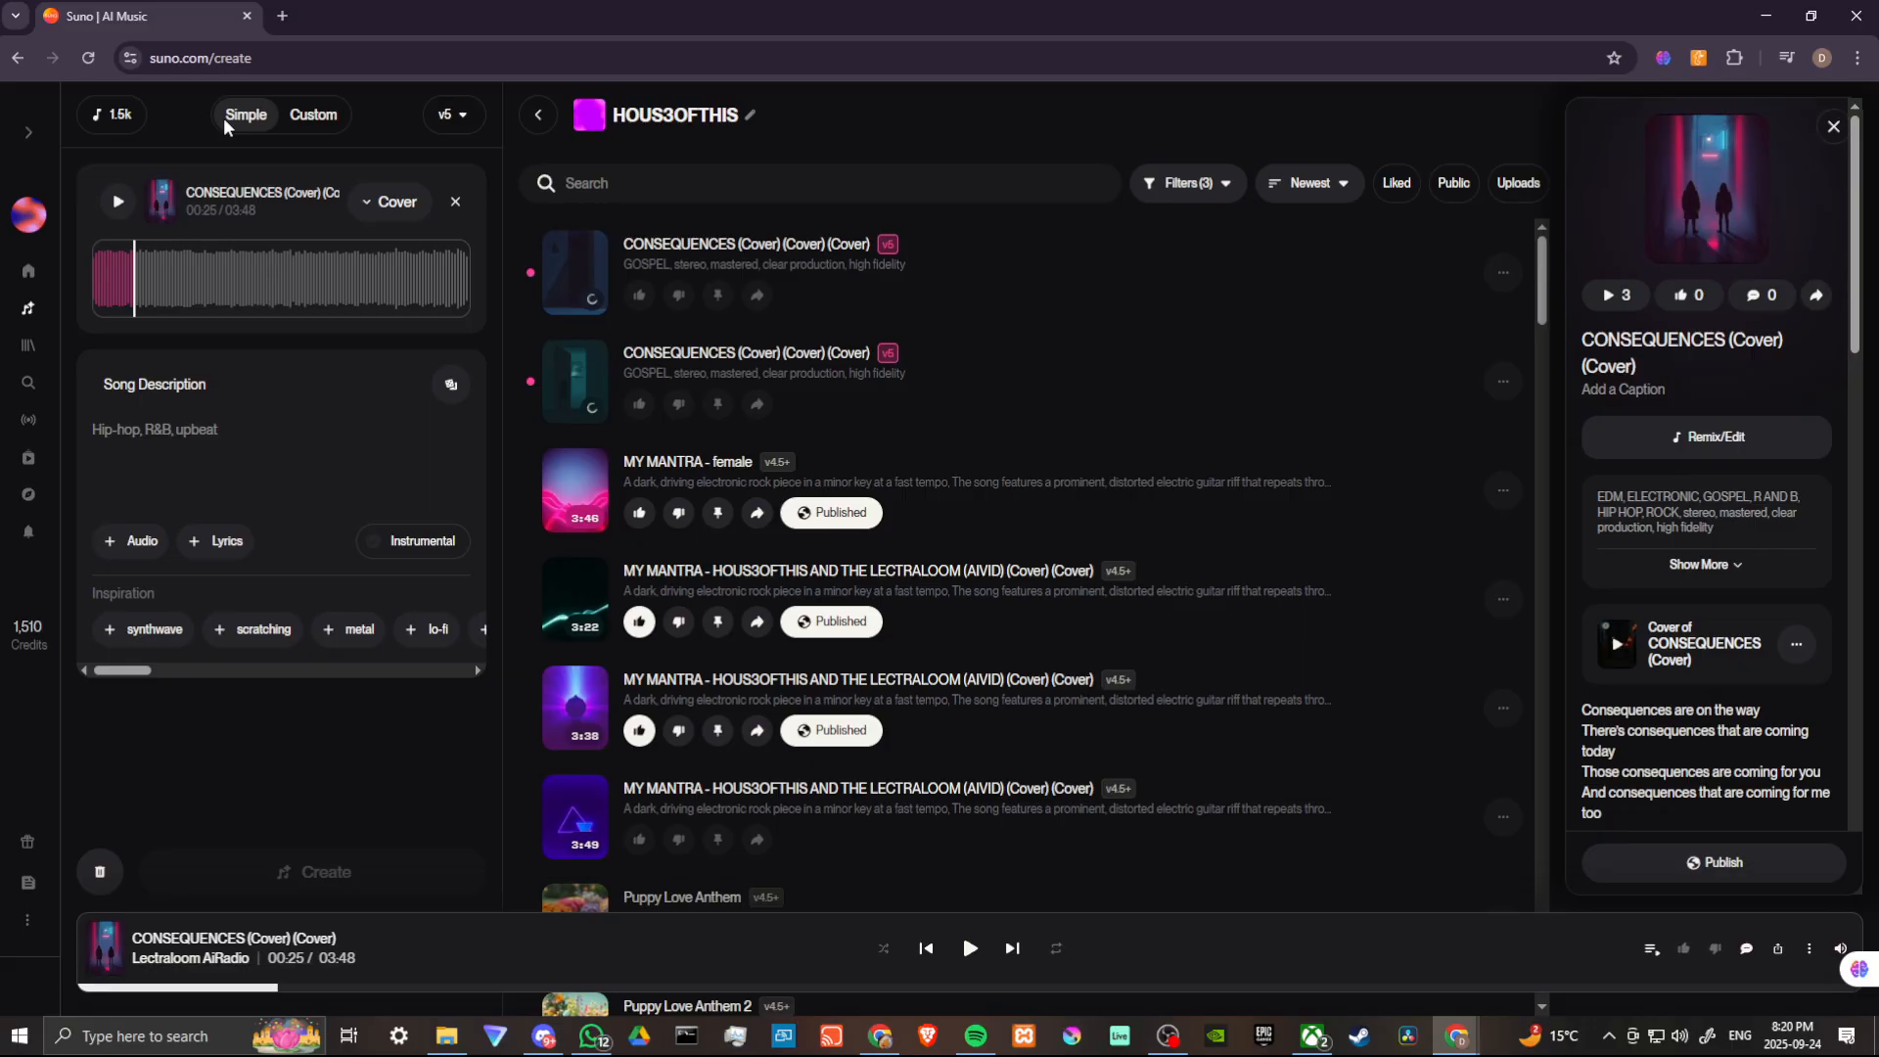
{"action": "left_click", "coordinate": [311, 115]}
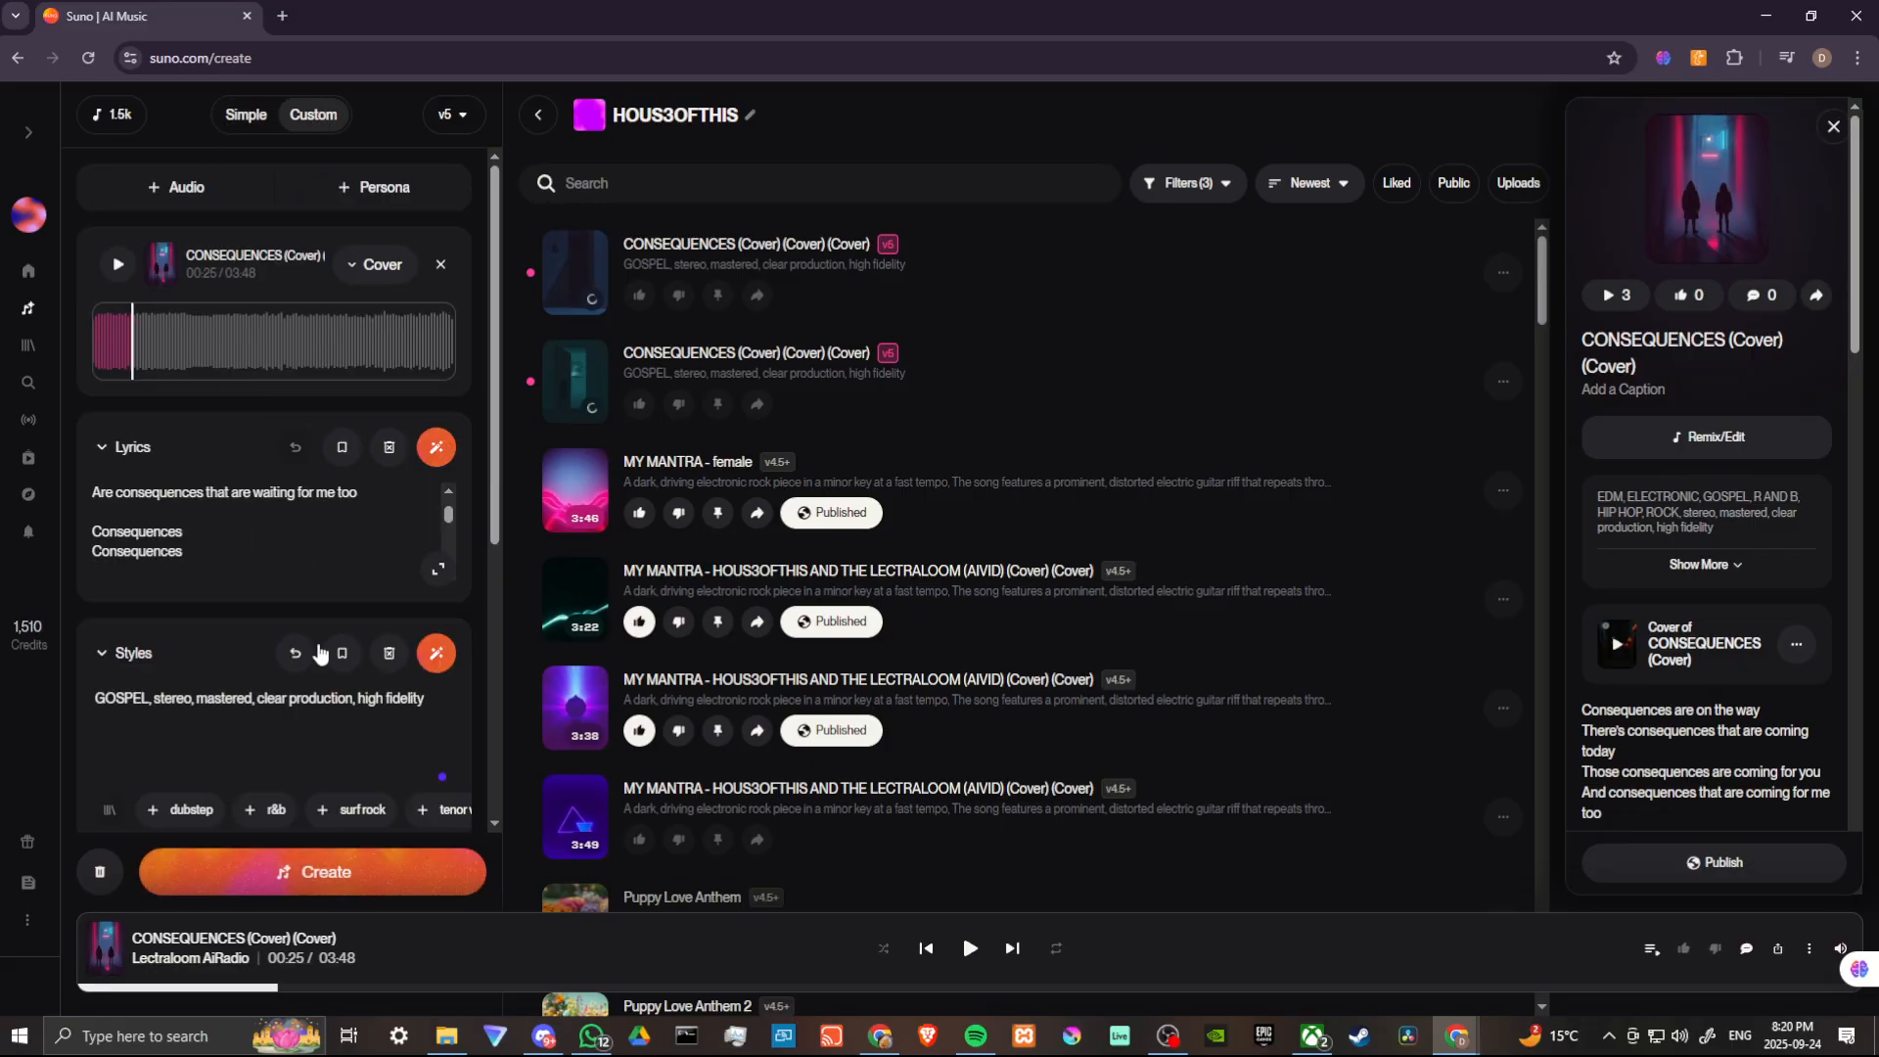
{"action": "scroll", "coordinate": [320, 652], "scroll_direction": "down", "scroll_amount": 4}
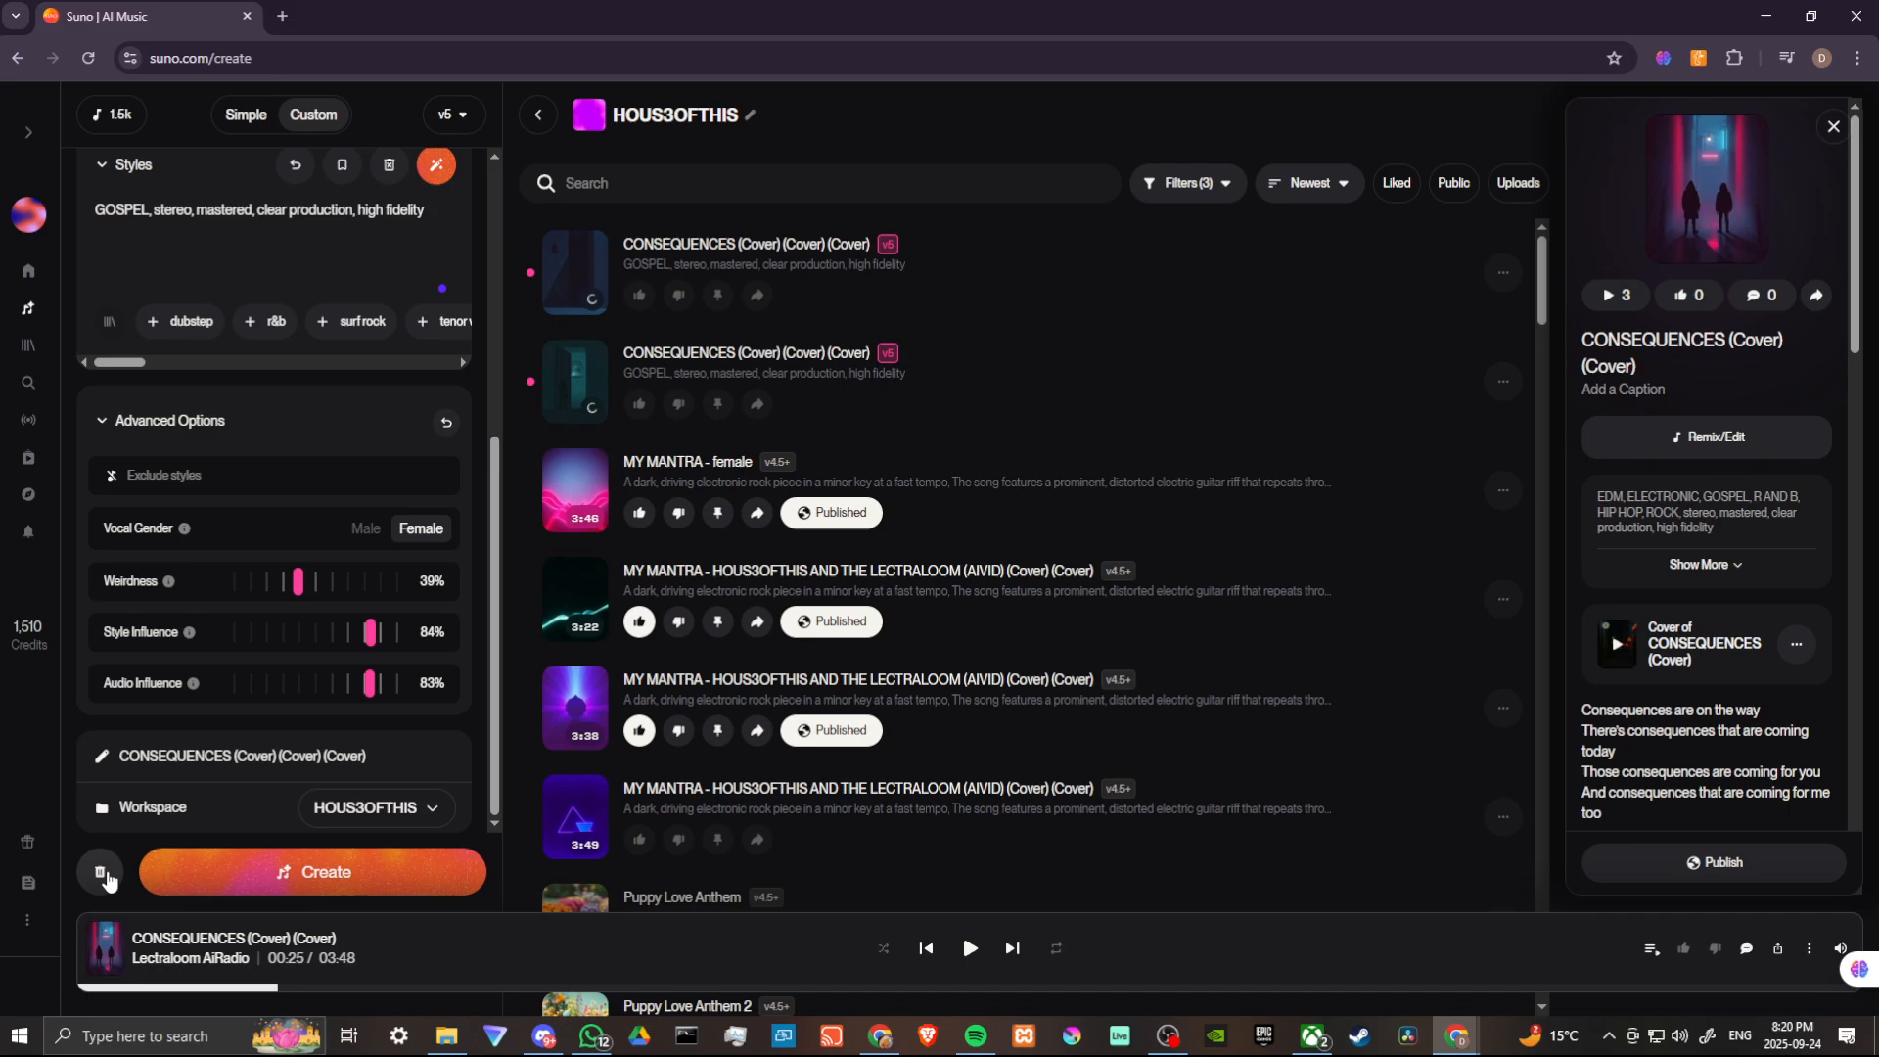
{"action": "left_click", "coordinate": [103, 876]}
{"action": "scroll", "coordinate": [292, 462], "scroll_direction": "up", "scroll_amount": 3}
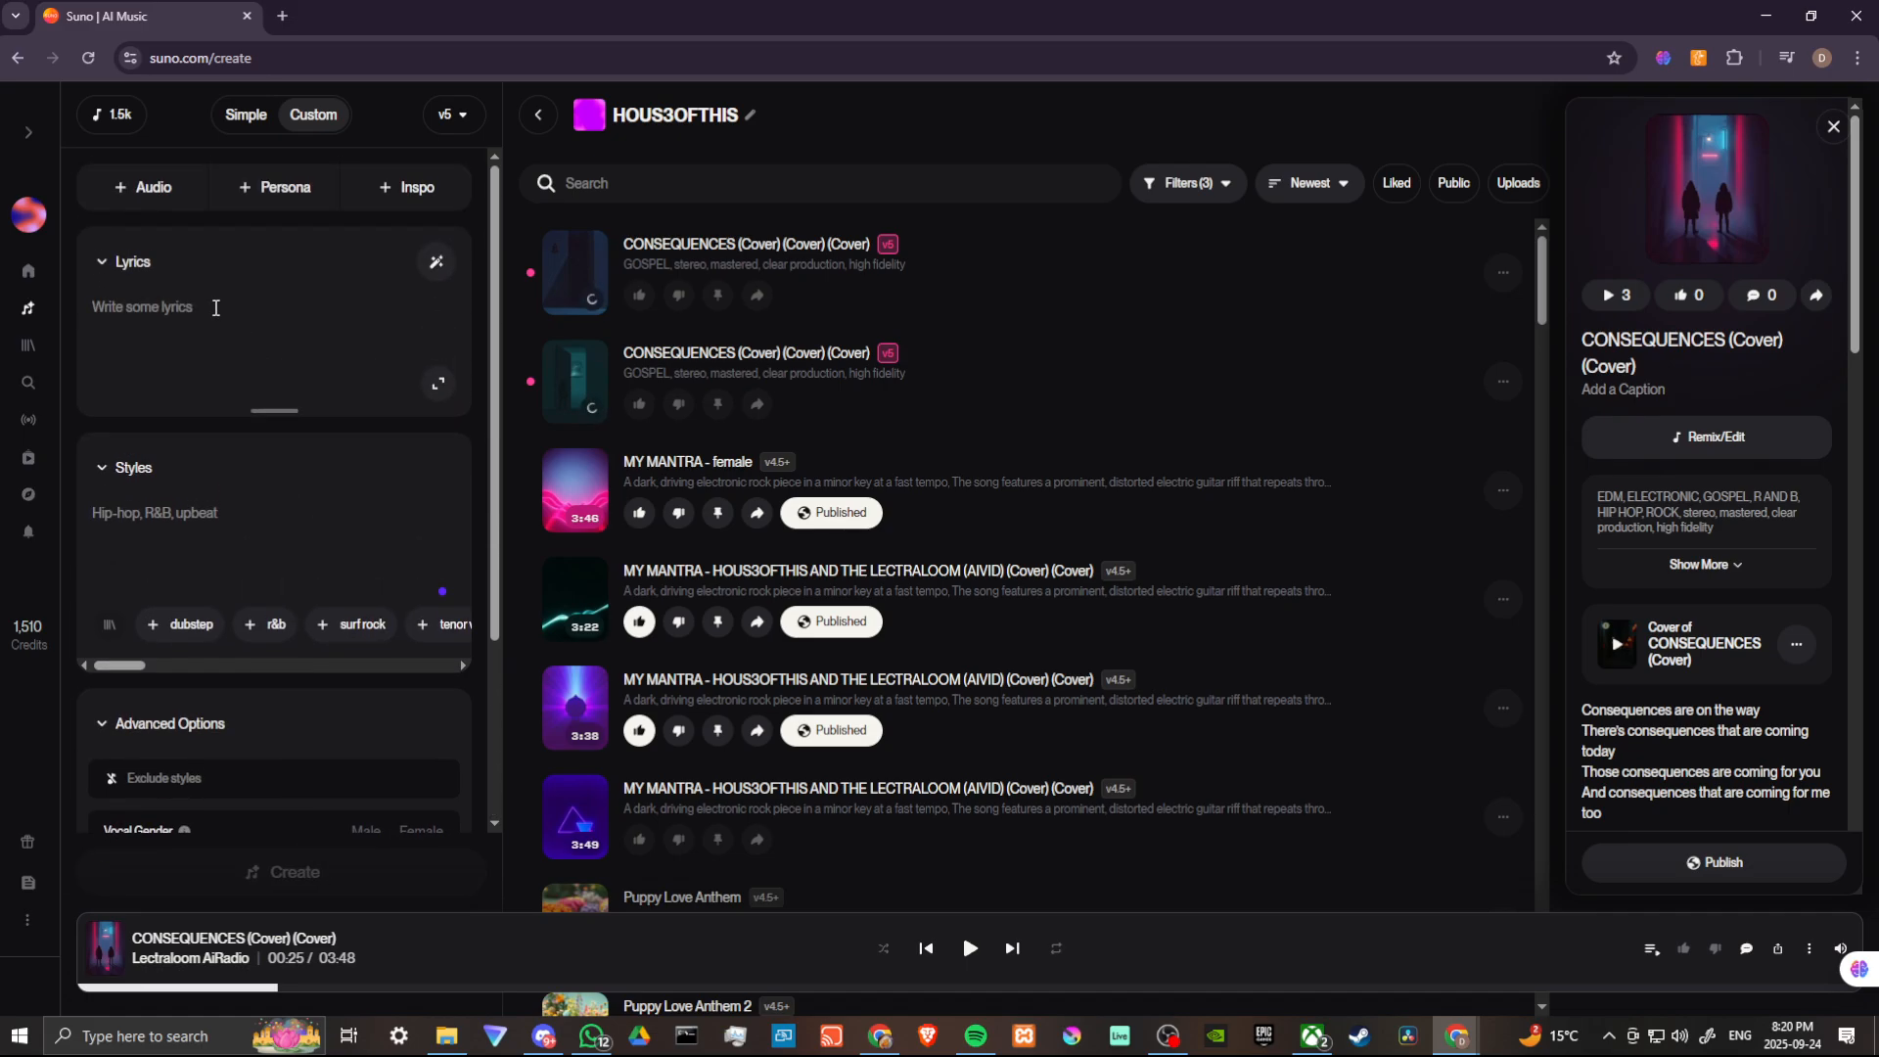
{"action": "left_click", "coordinate": [260, 123]}
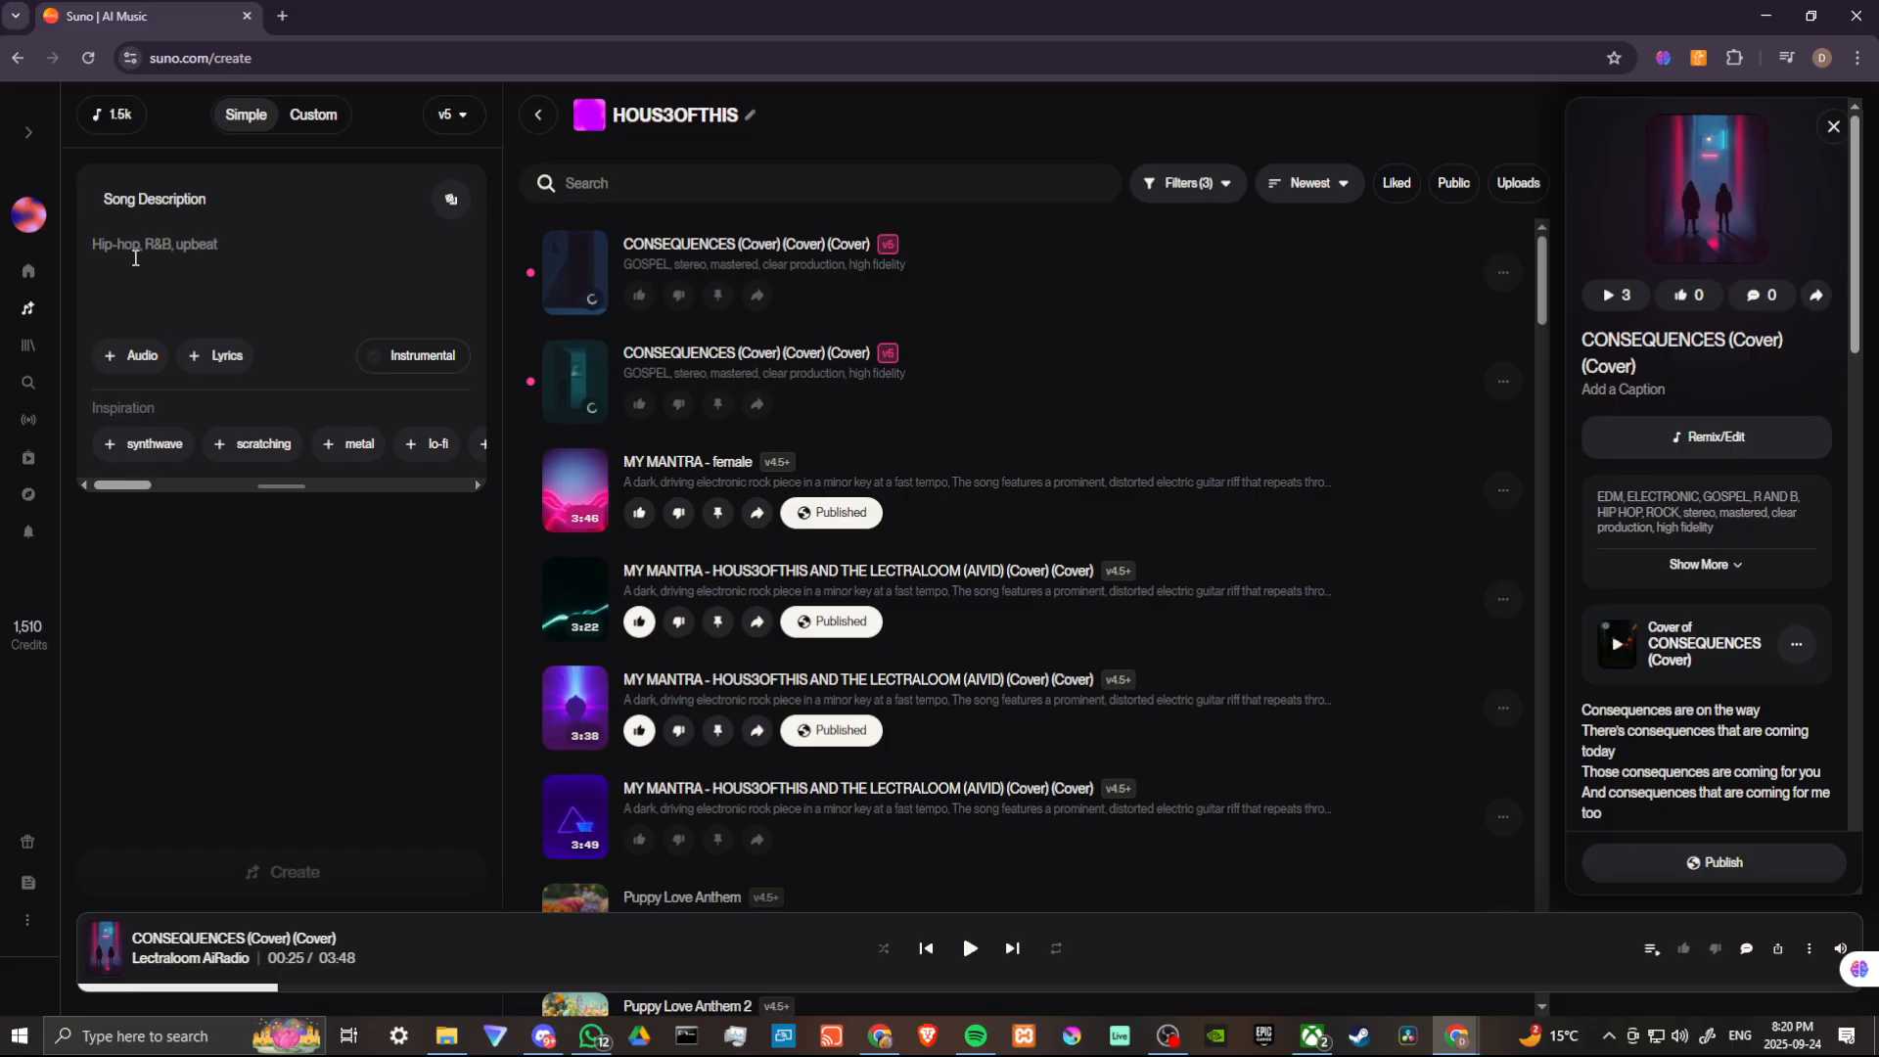
{"action": "key", "text": "space"}
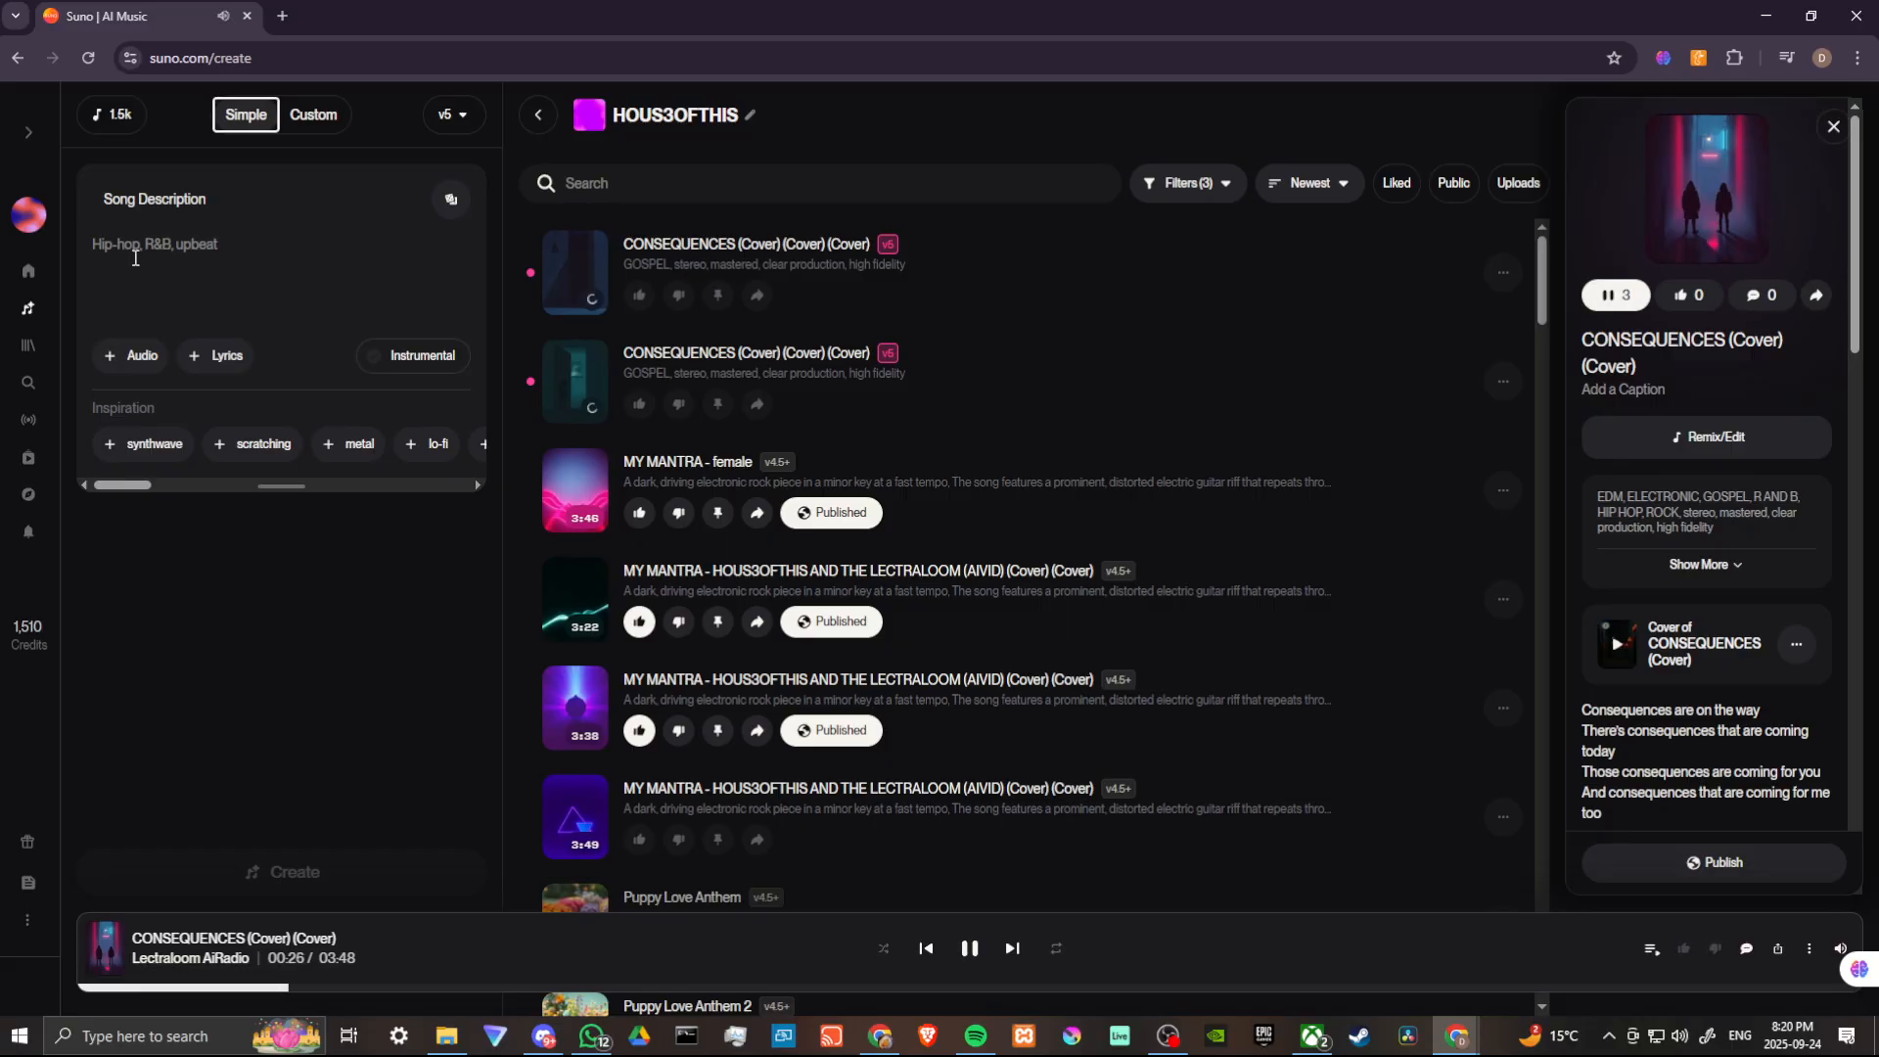
{"action": "left_click", "coordinate": [971, 949]}
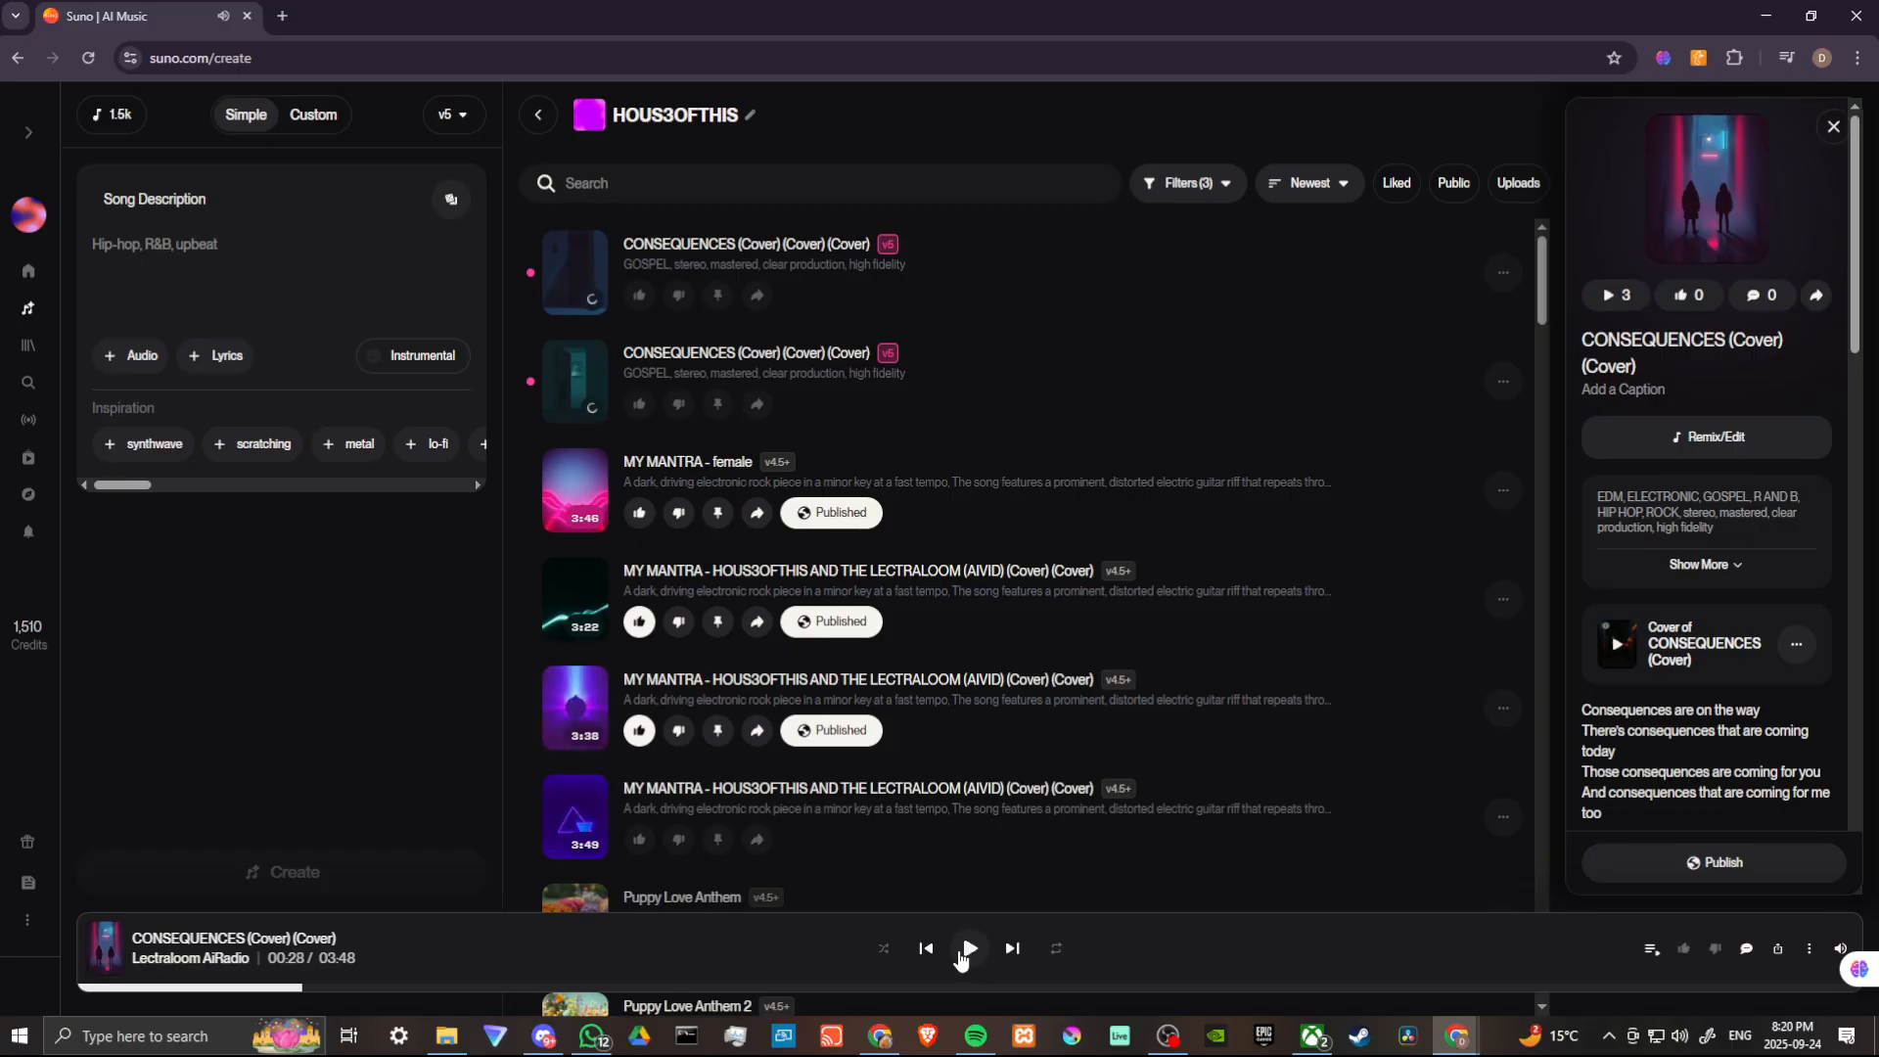
Write the song description 'A CHILL GROOVE, synthwave, lo-fi', removing the duplicate comma
{"action": "left_click", "coordinate": [132, 252]}
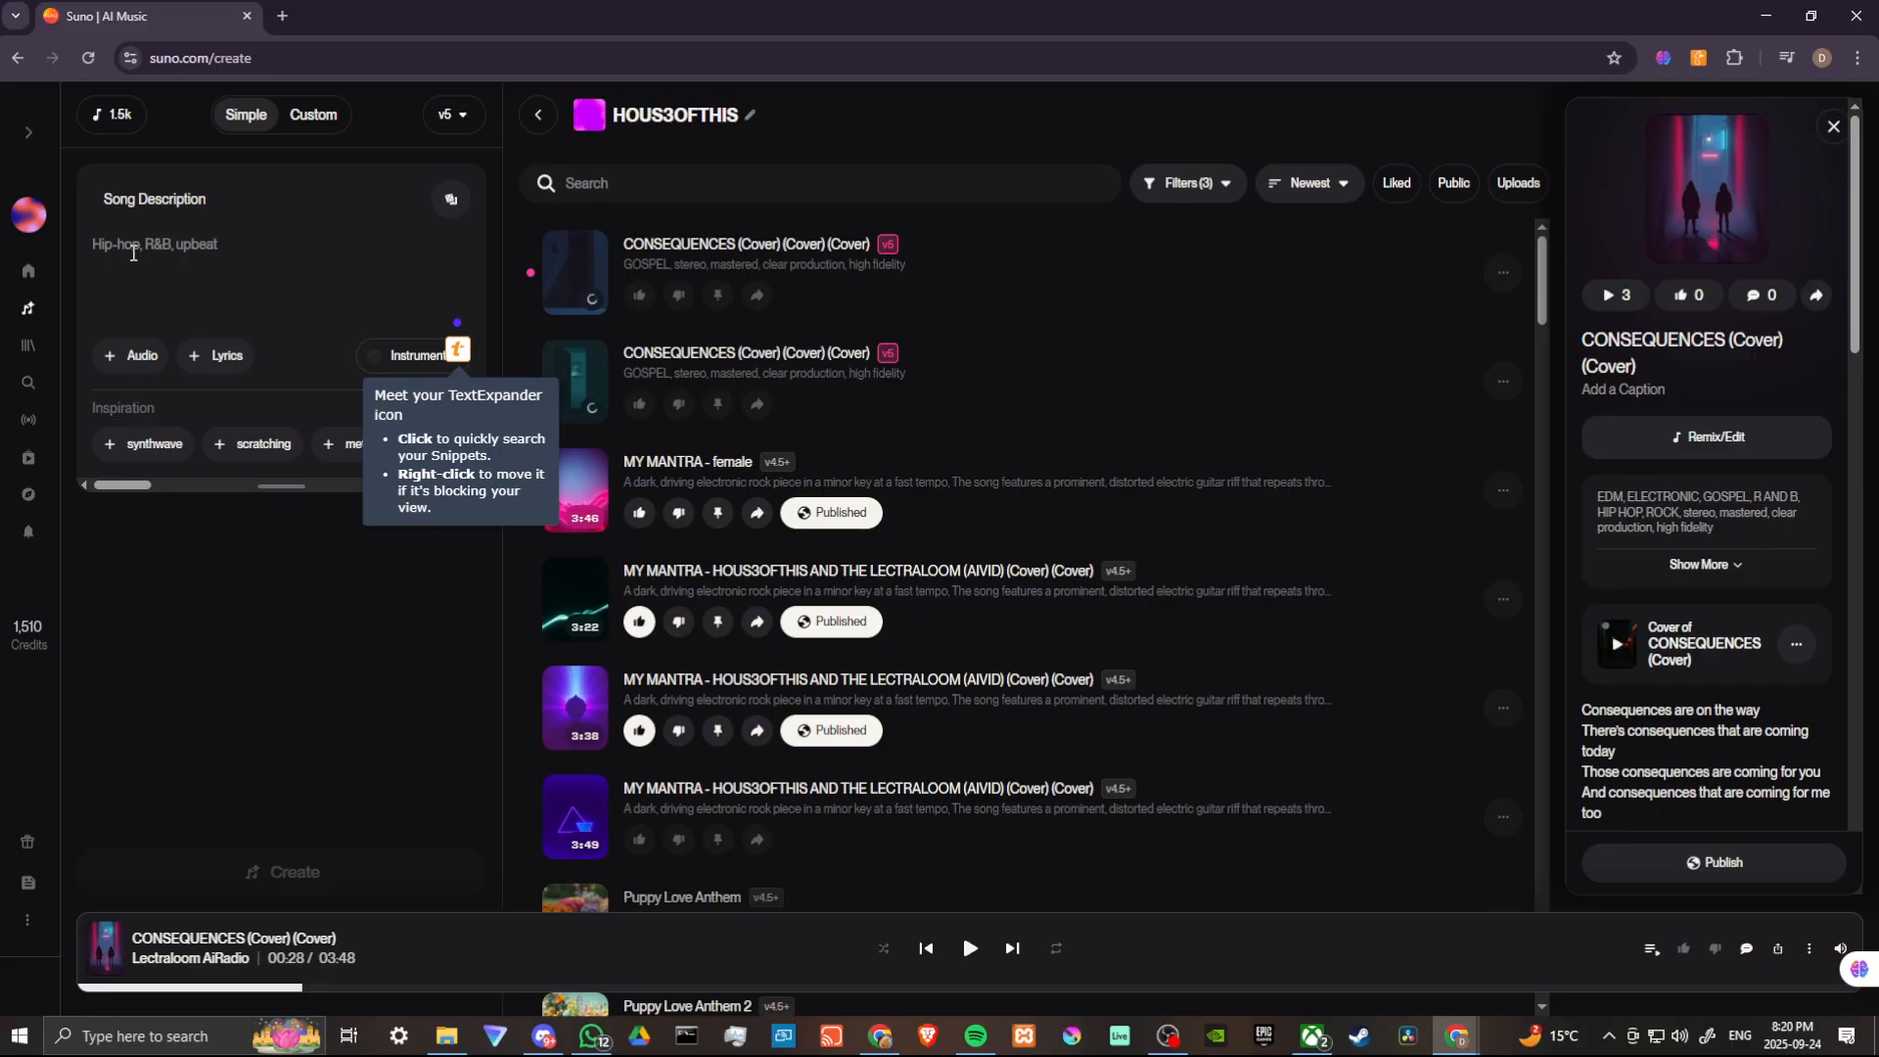
{"action": "type", "text": "A"}
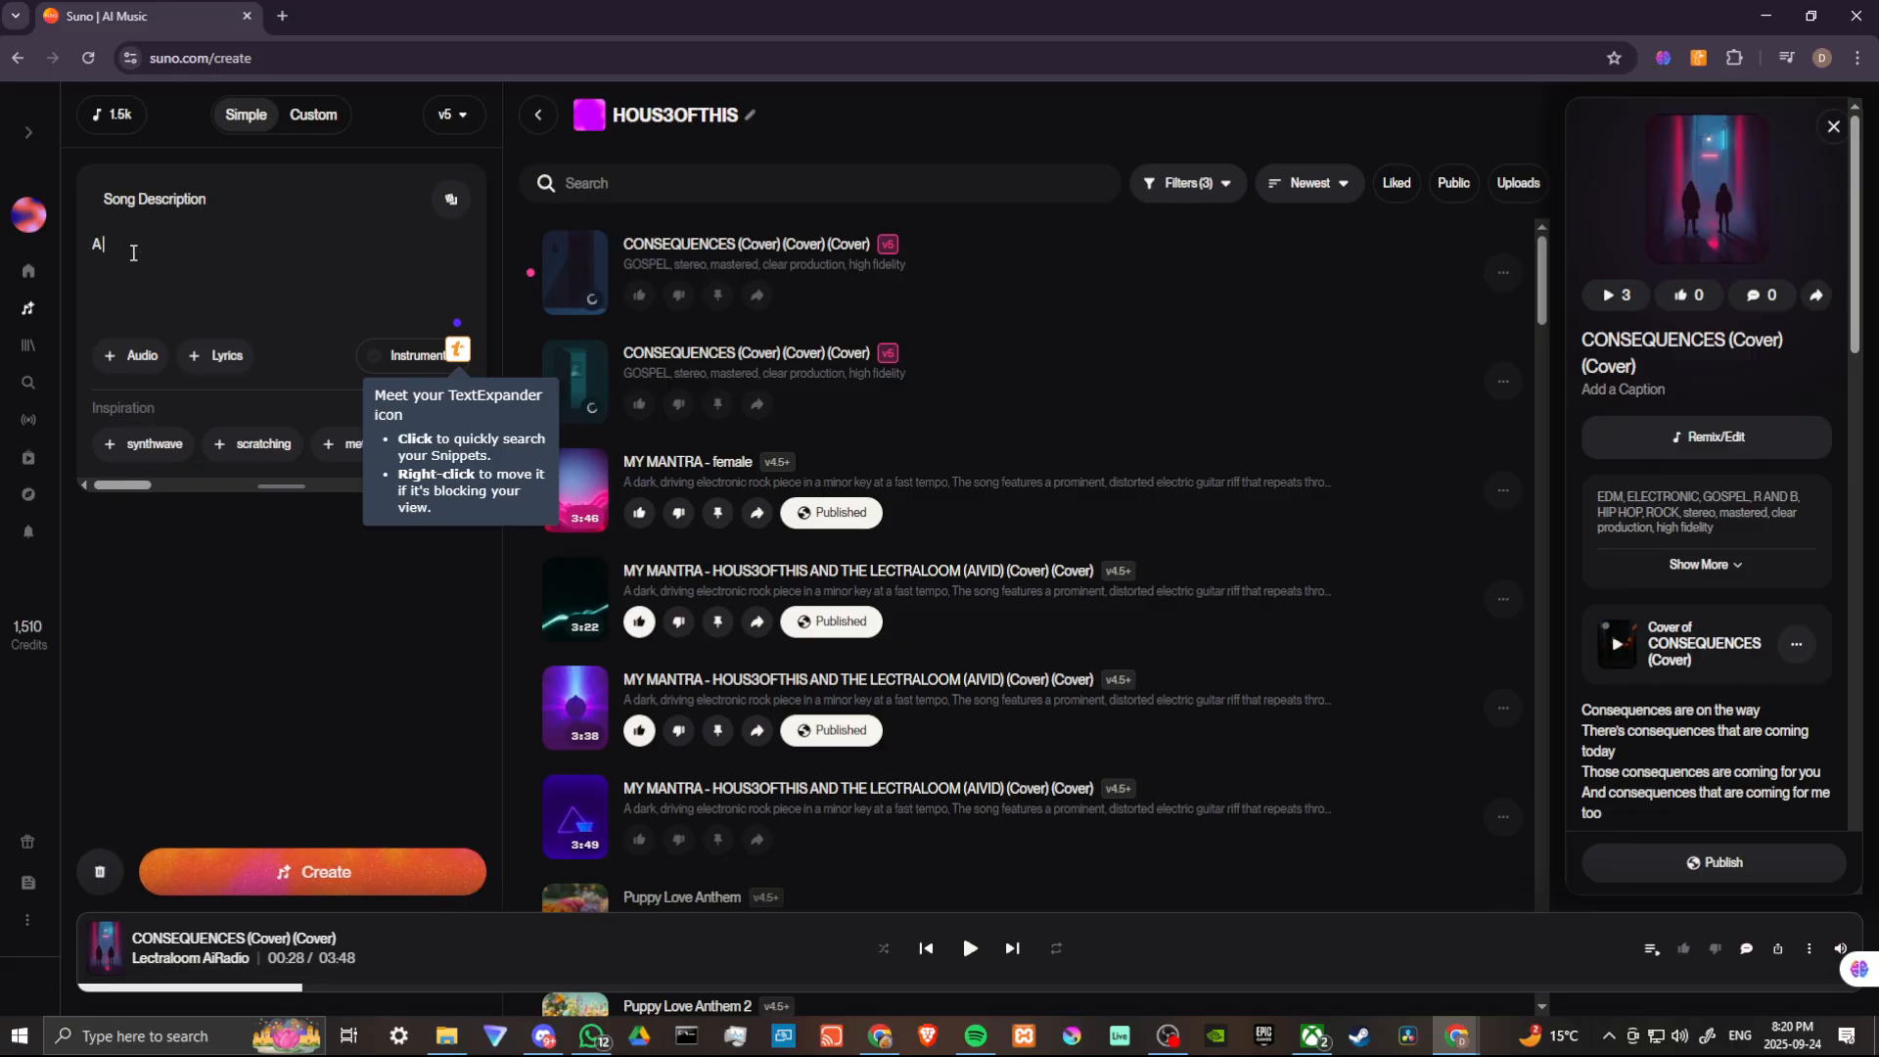
{"action": "type", "text": " CHILL GRO"}
{"action": "type", "text": "OVE,"}
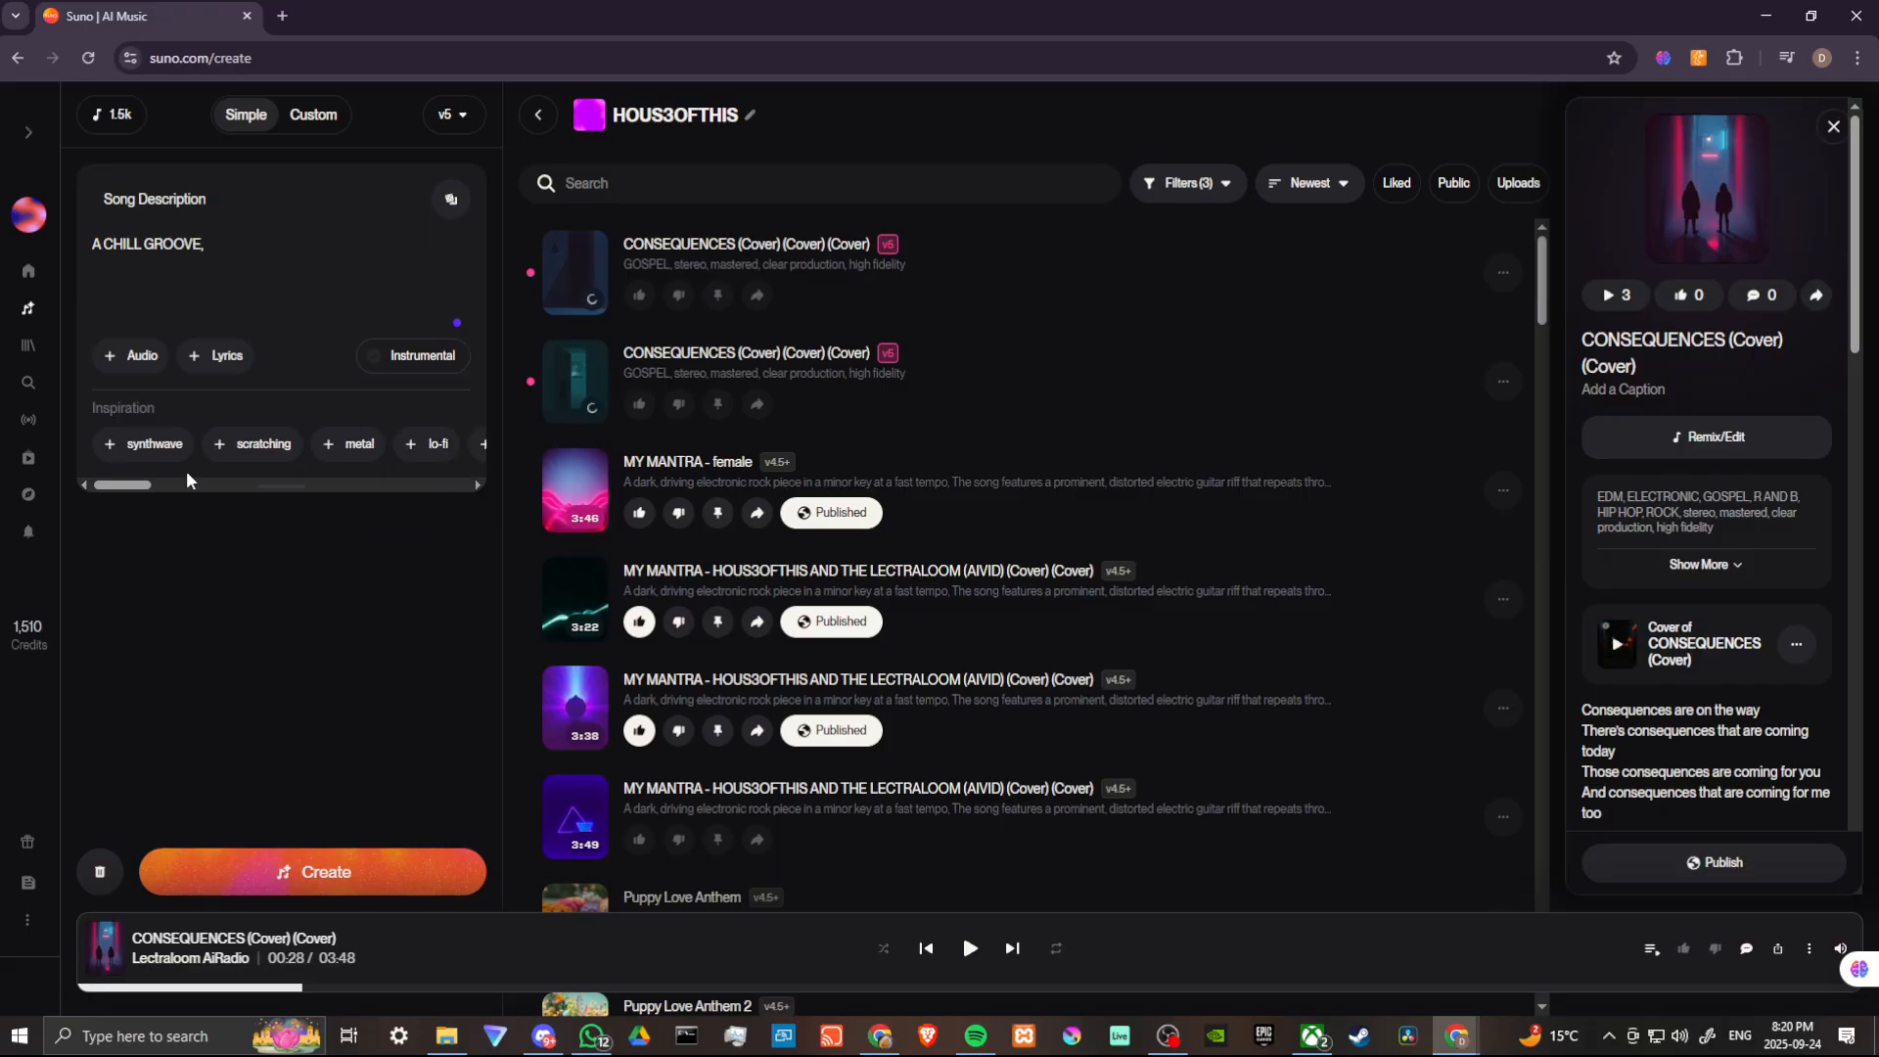
{"action": "left_click", "coordinate": [142, 446]}
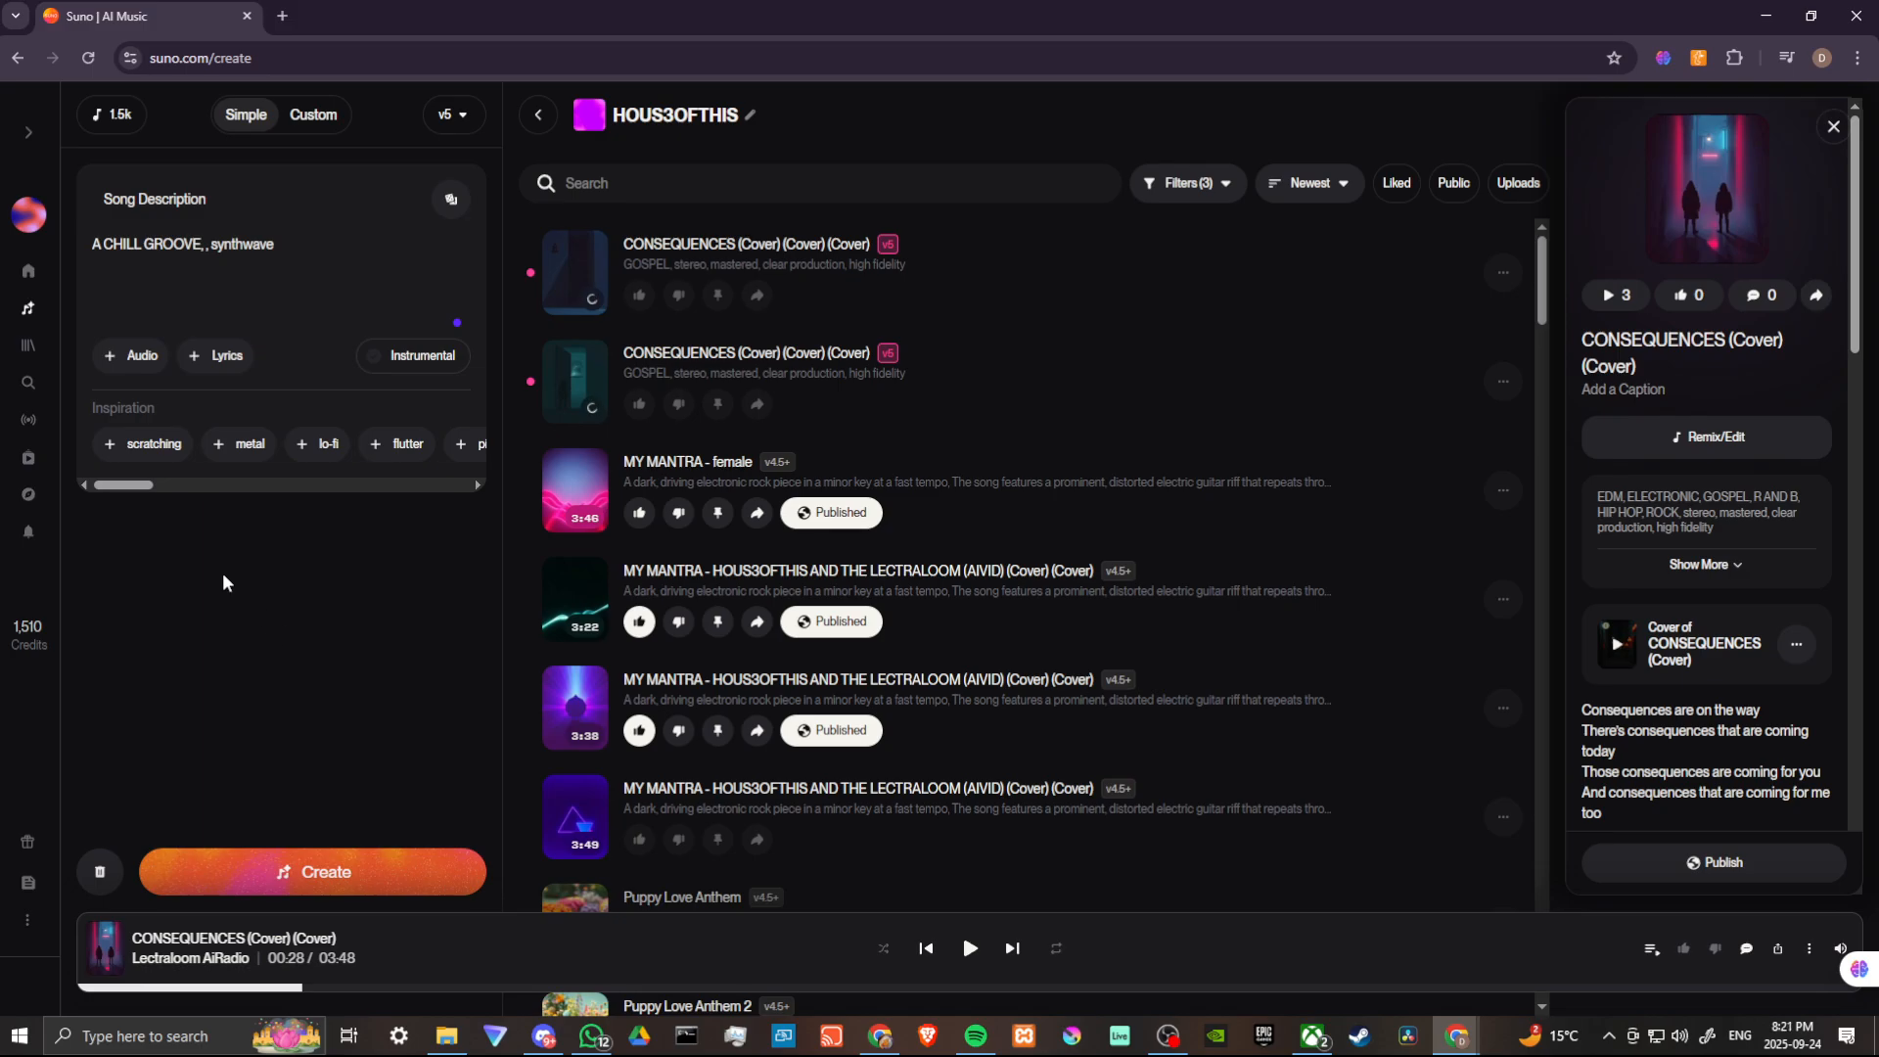
{"action": "left_click", "coordinate": [325, 449]}
{"action": "type", "text": ","}
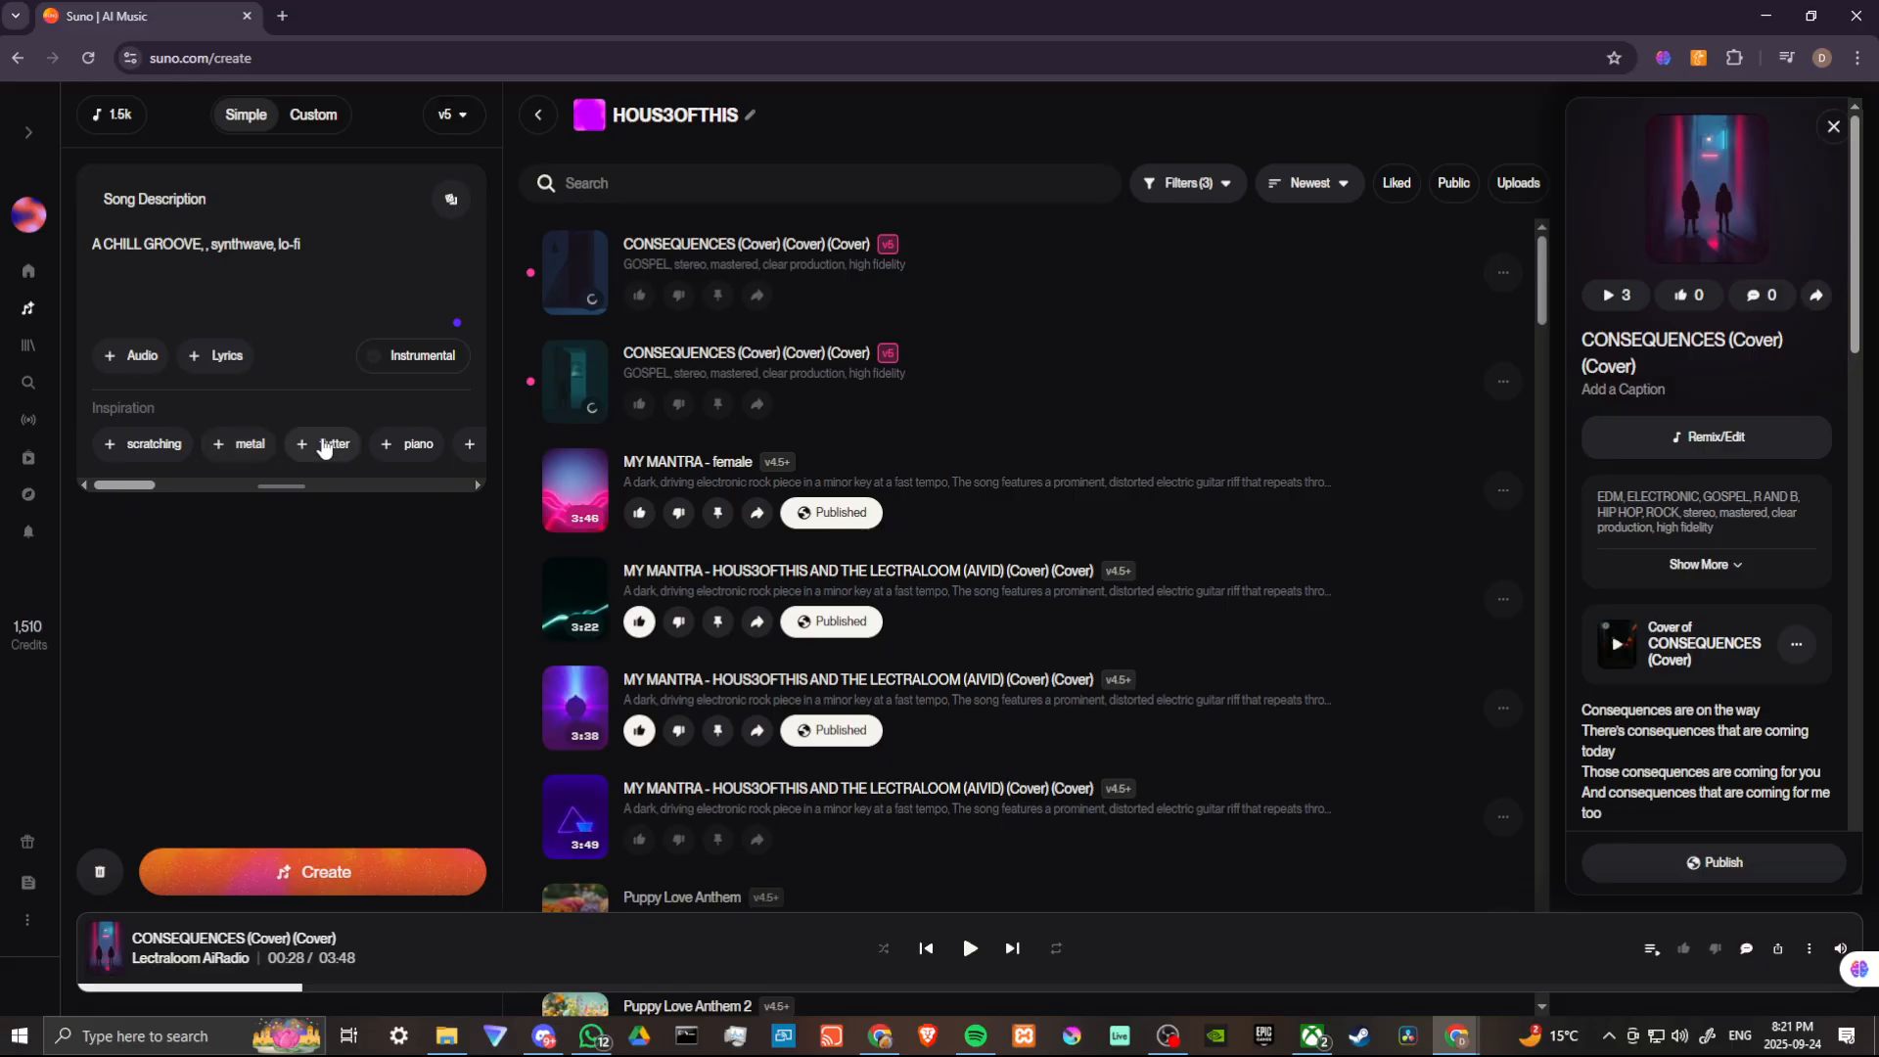
{"action": "left_click", "coordinate": [208, 245]}
{"action": "type", "text": ","}
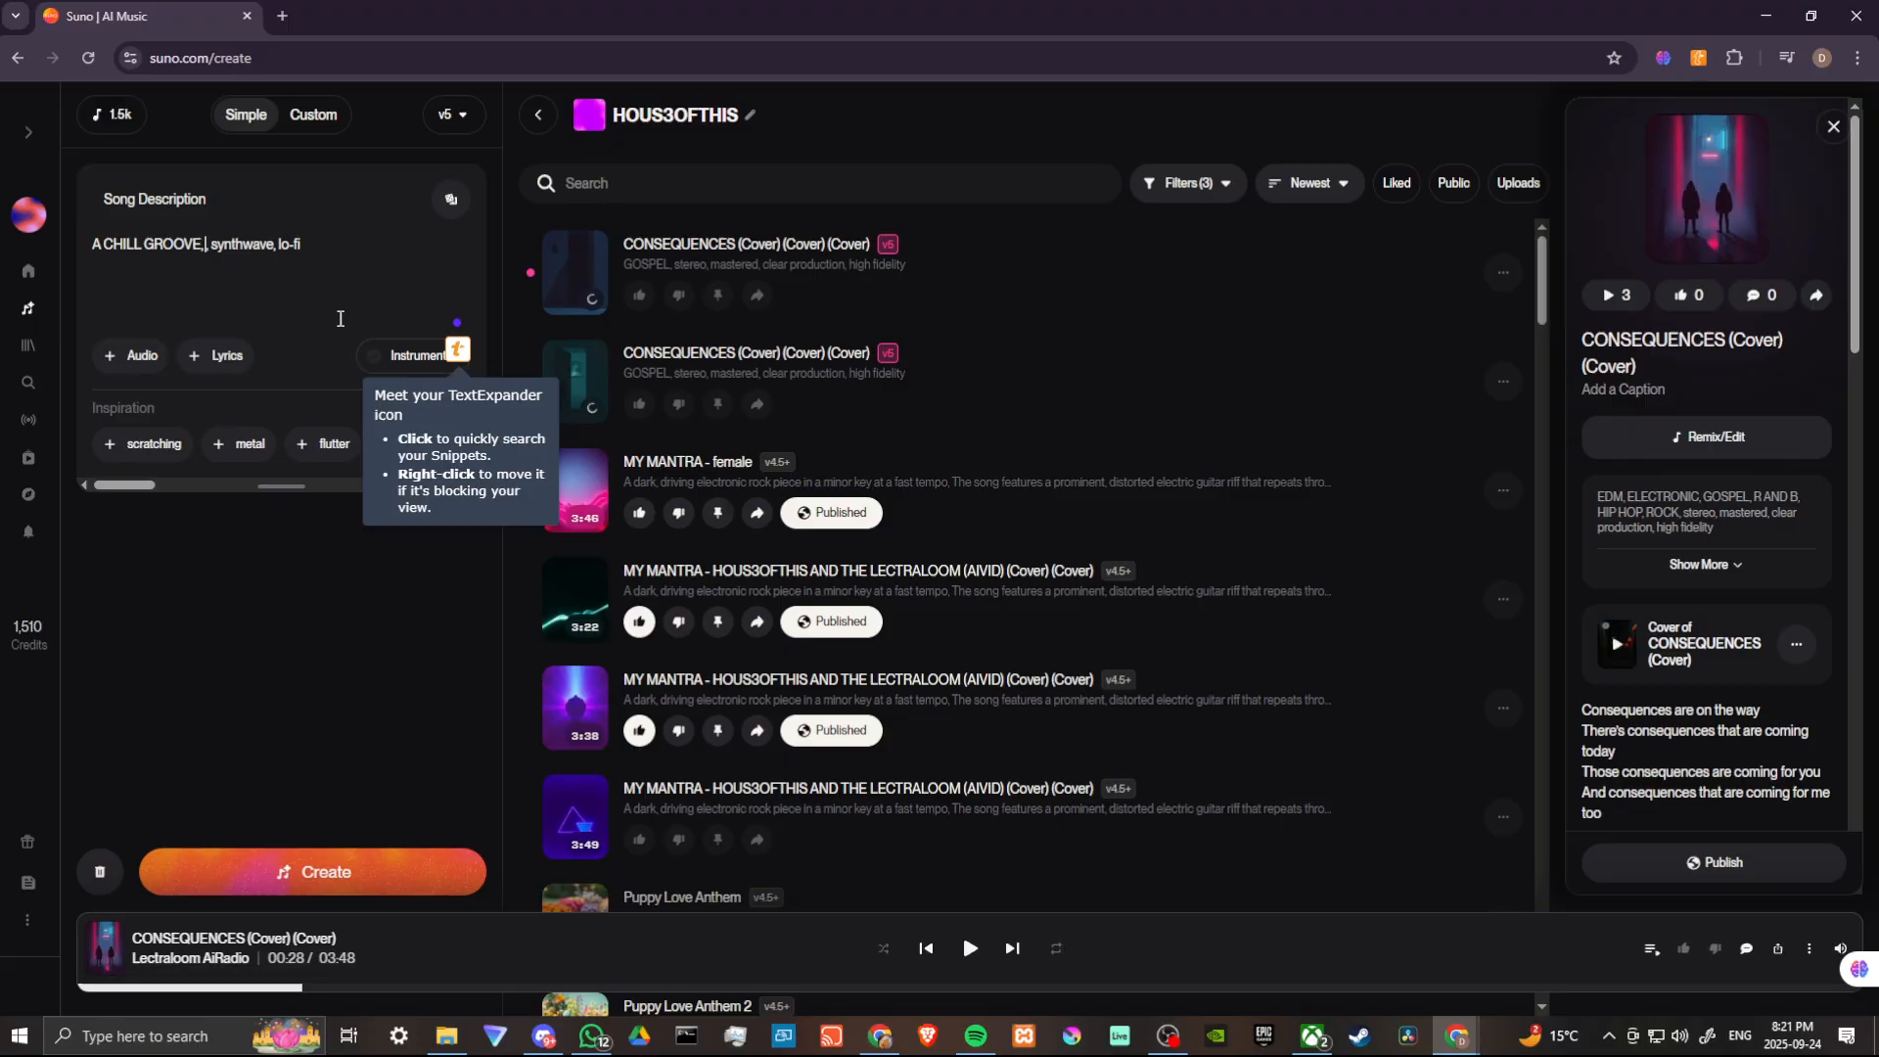
{"action": "key", "text": "BackSpace"}
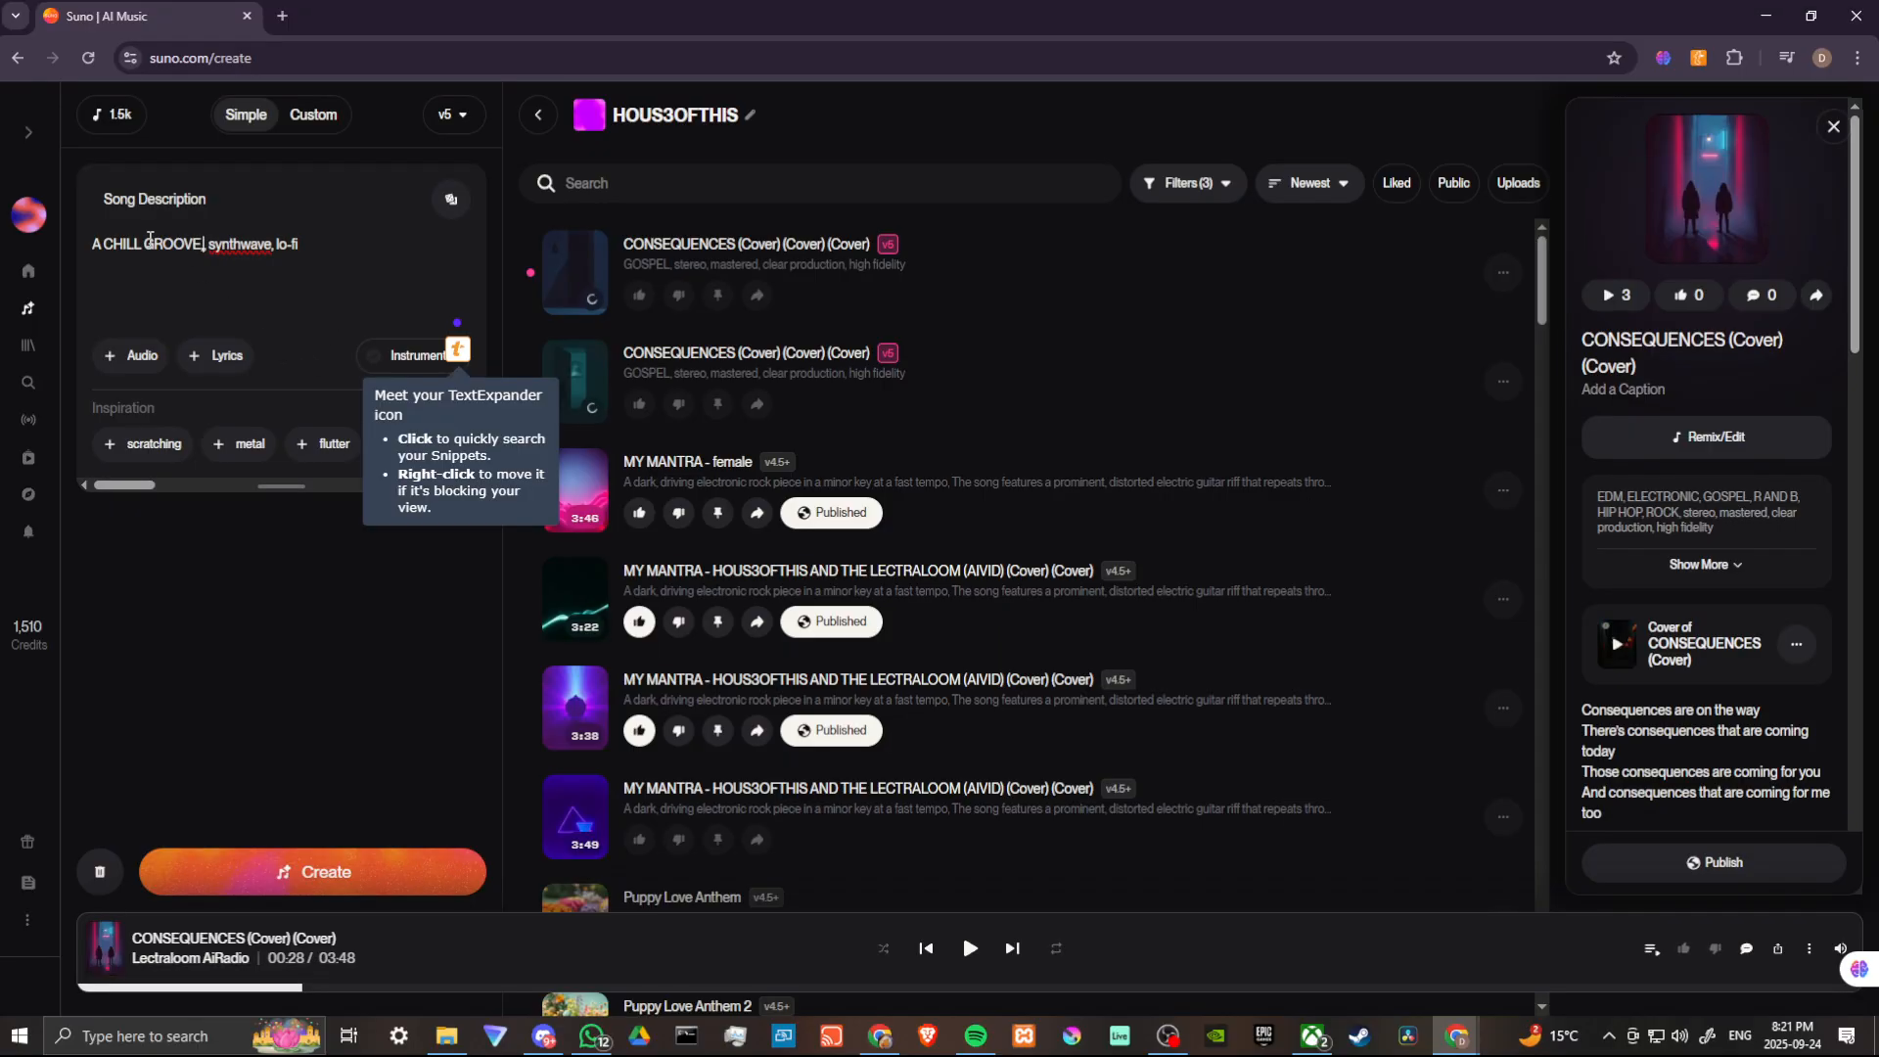
{"action": "key", "text": "BackSpace"}
Switch to Custom creation and add k-pop as the style
{"action": "left_click", "coordinate": [318, 119]}
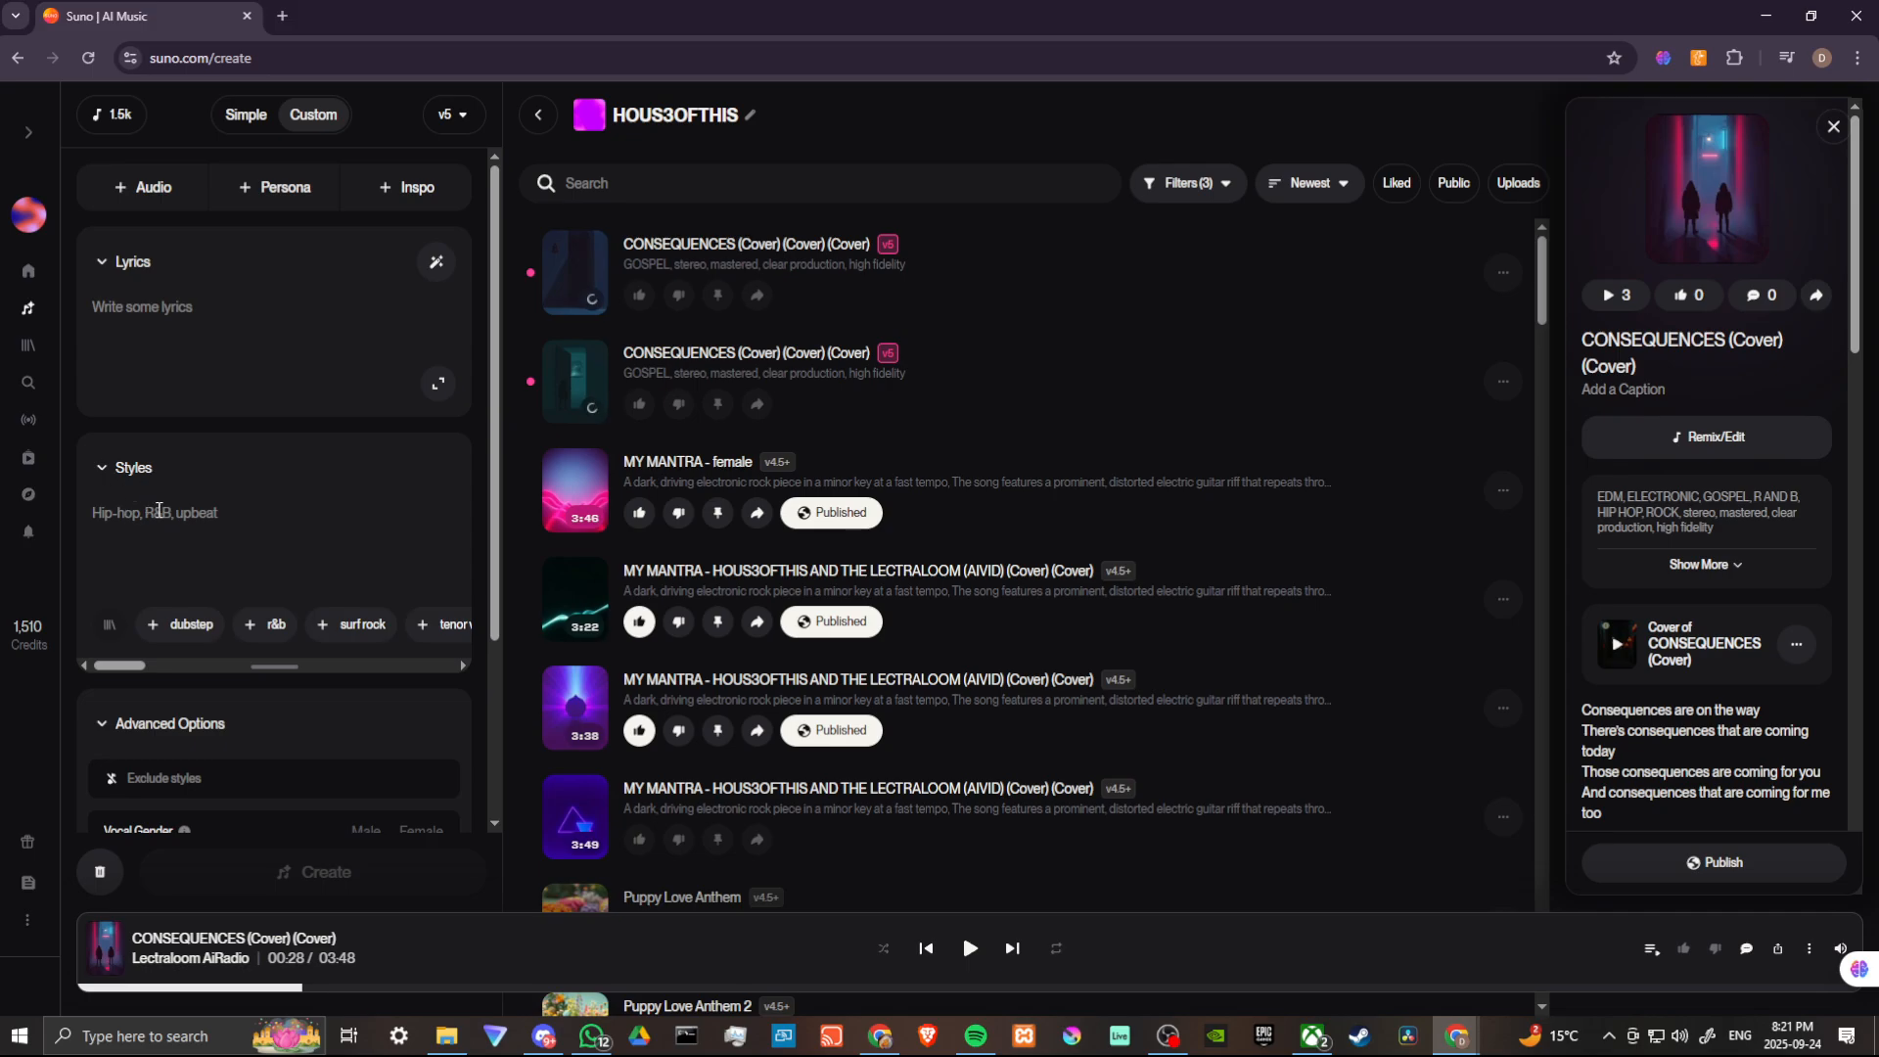
{"action": "scroll", "coordinate": [97, 417], "scroll_direction": "down", "scroll_amount": 1}
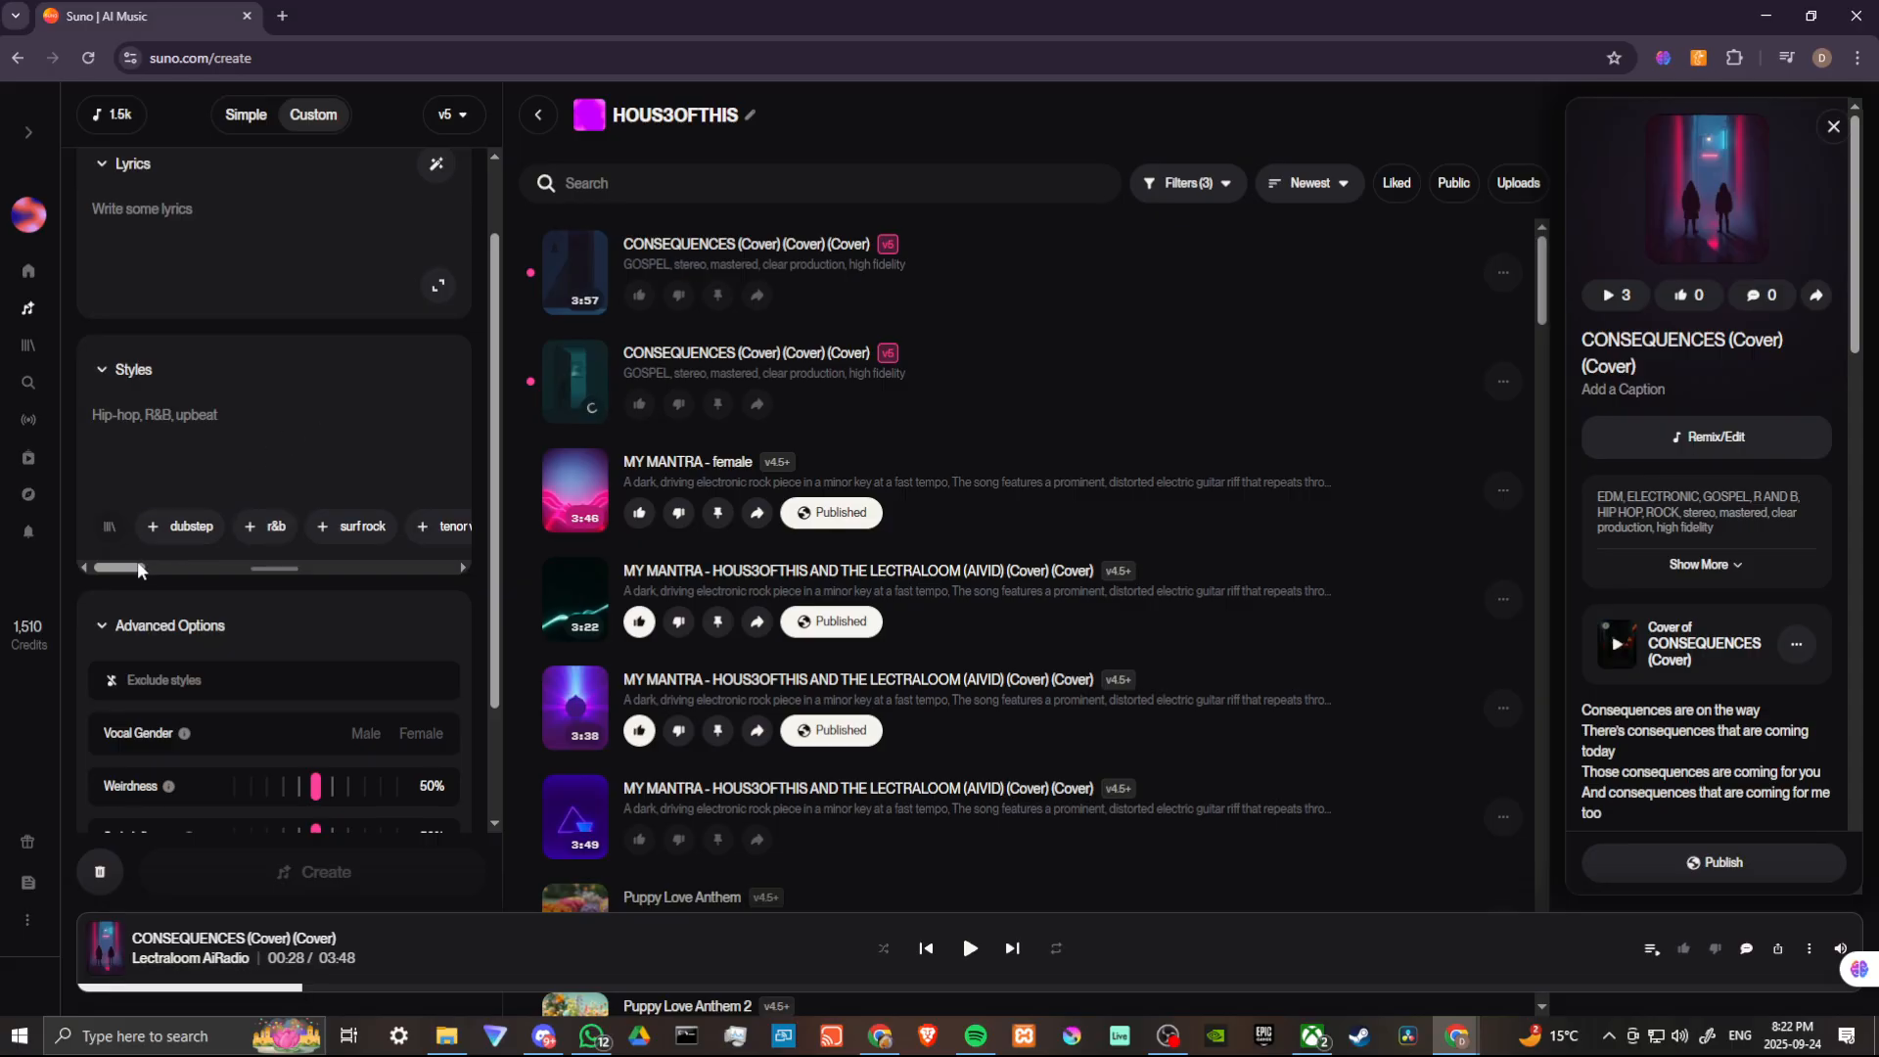
{"action": "mouse_move", "coordinate": [130, 568]}
{"action": "left_mouse_down"}
{"action": "mouse_move", "coordinate": [344, 568]}
{"action": "mouse_move", "coordinate": [227, 568]}
{"action": "left_mouse_up"}
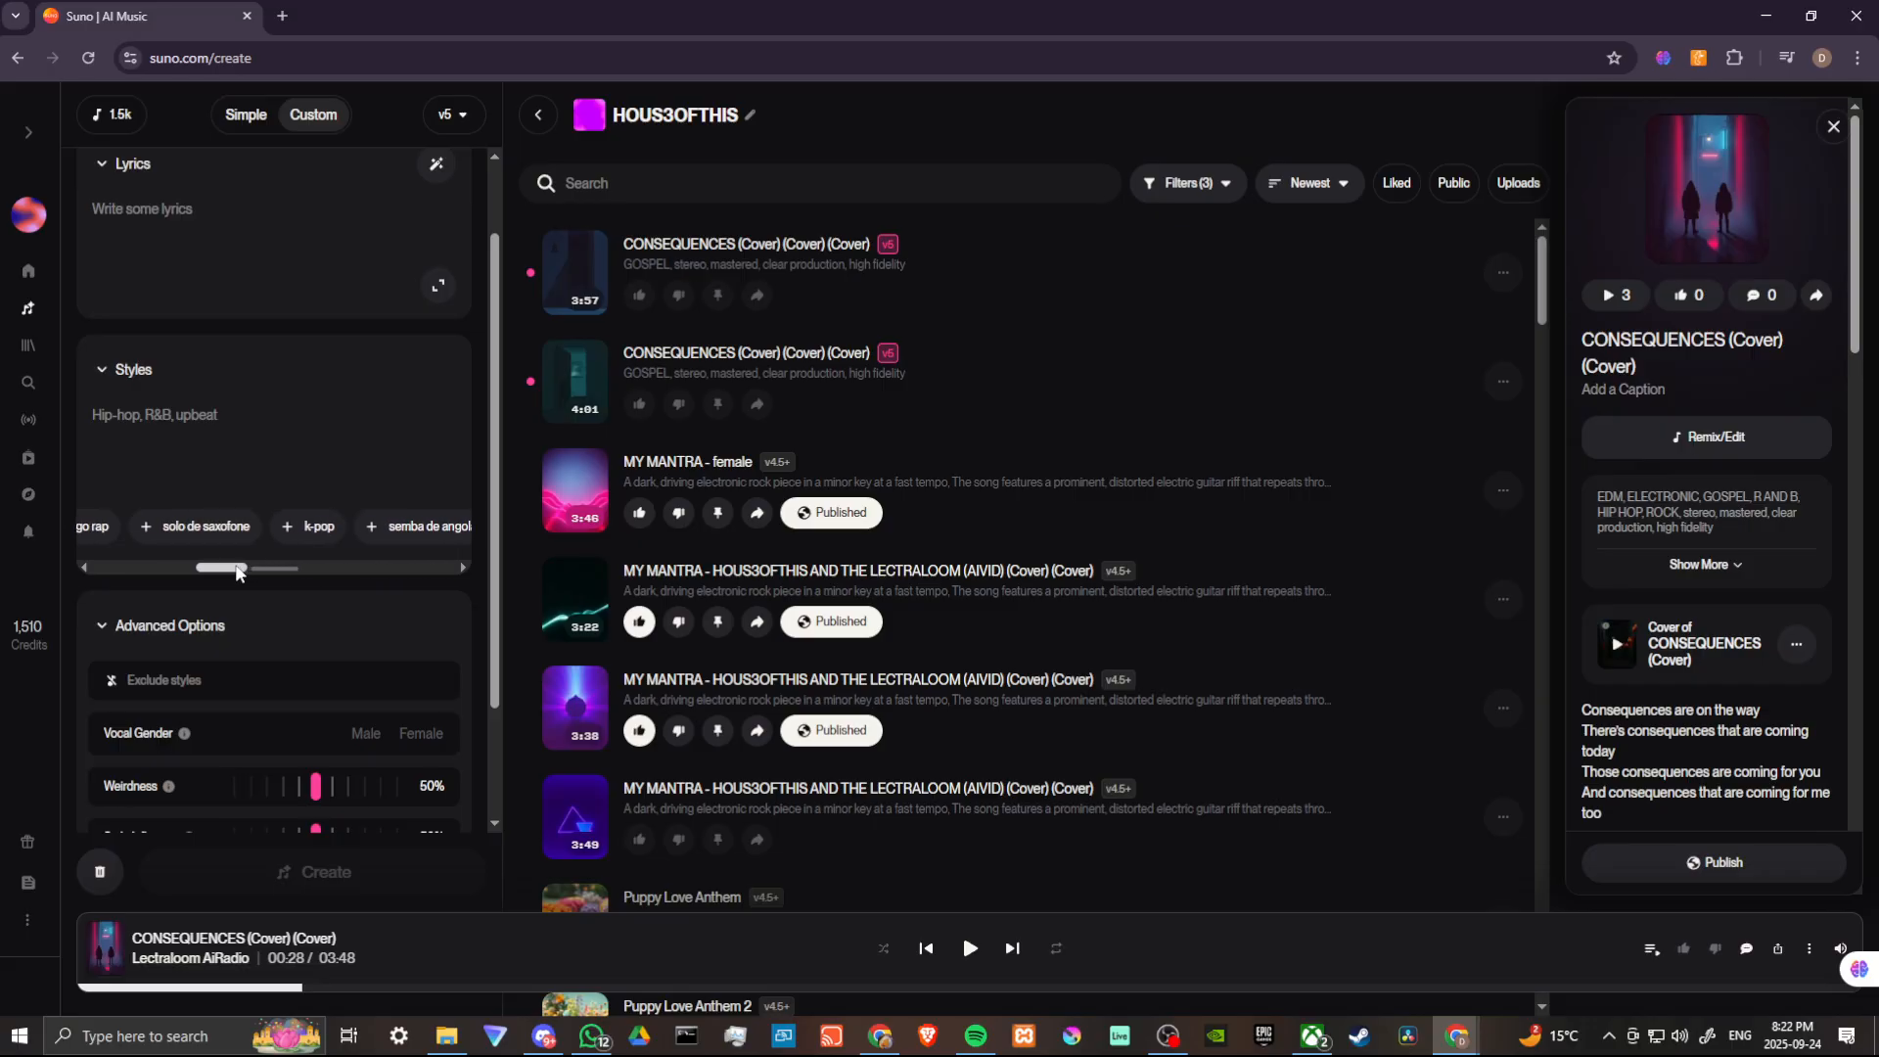
{"action": "left_click", "coordinate": [320, 525]}
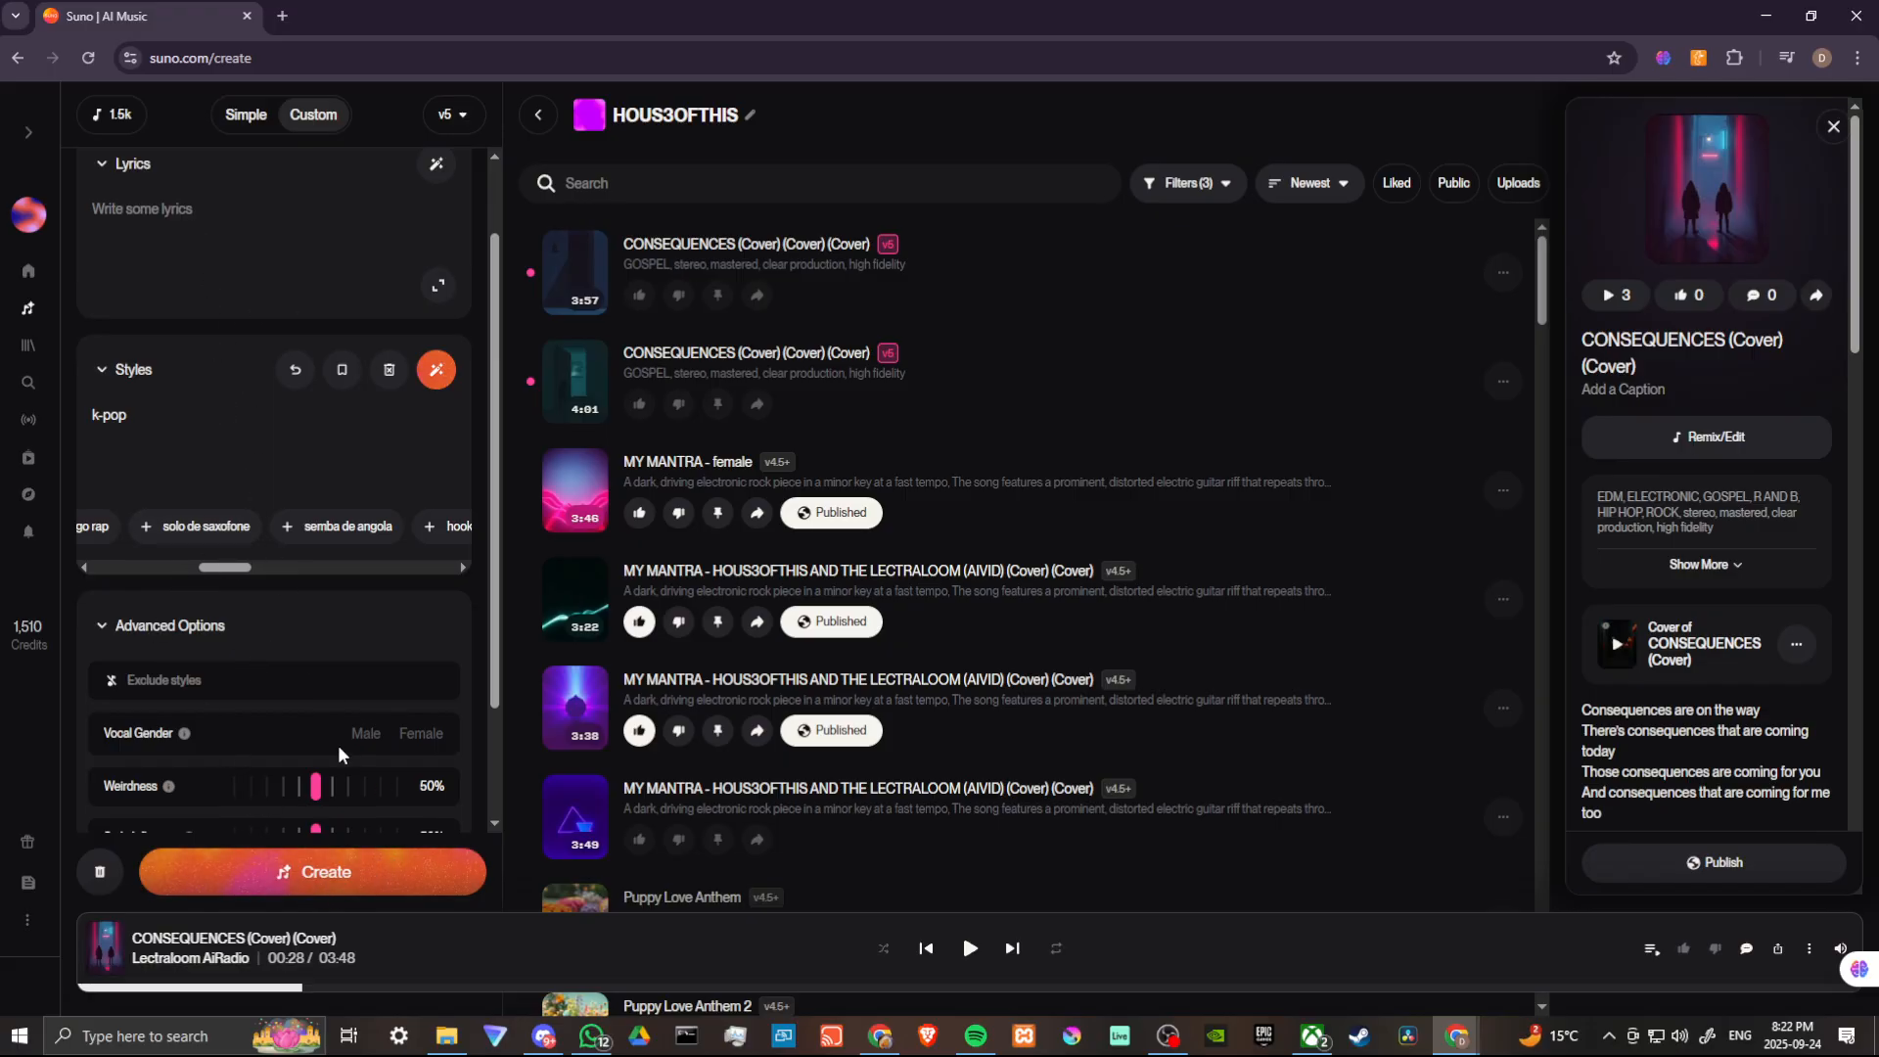
{"action": "mouse_move", "coordinate": [574, 380]}
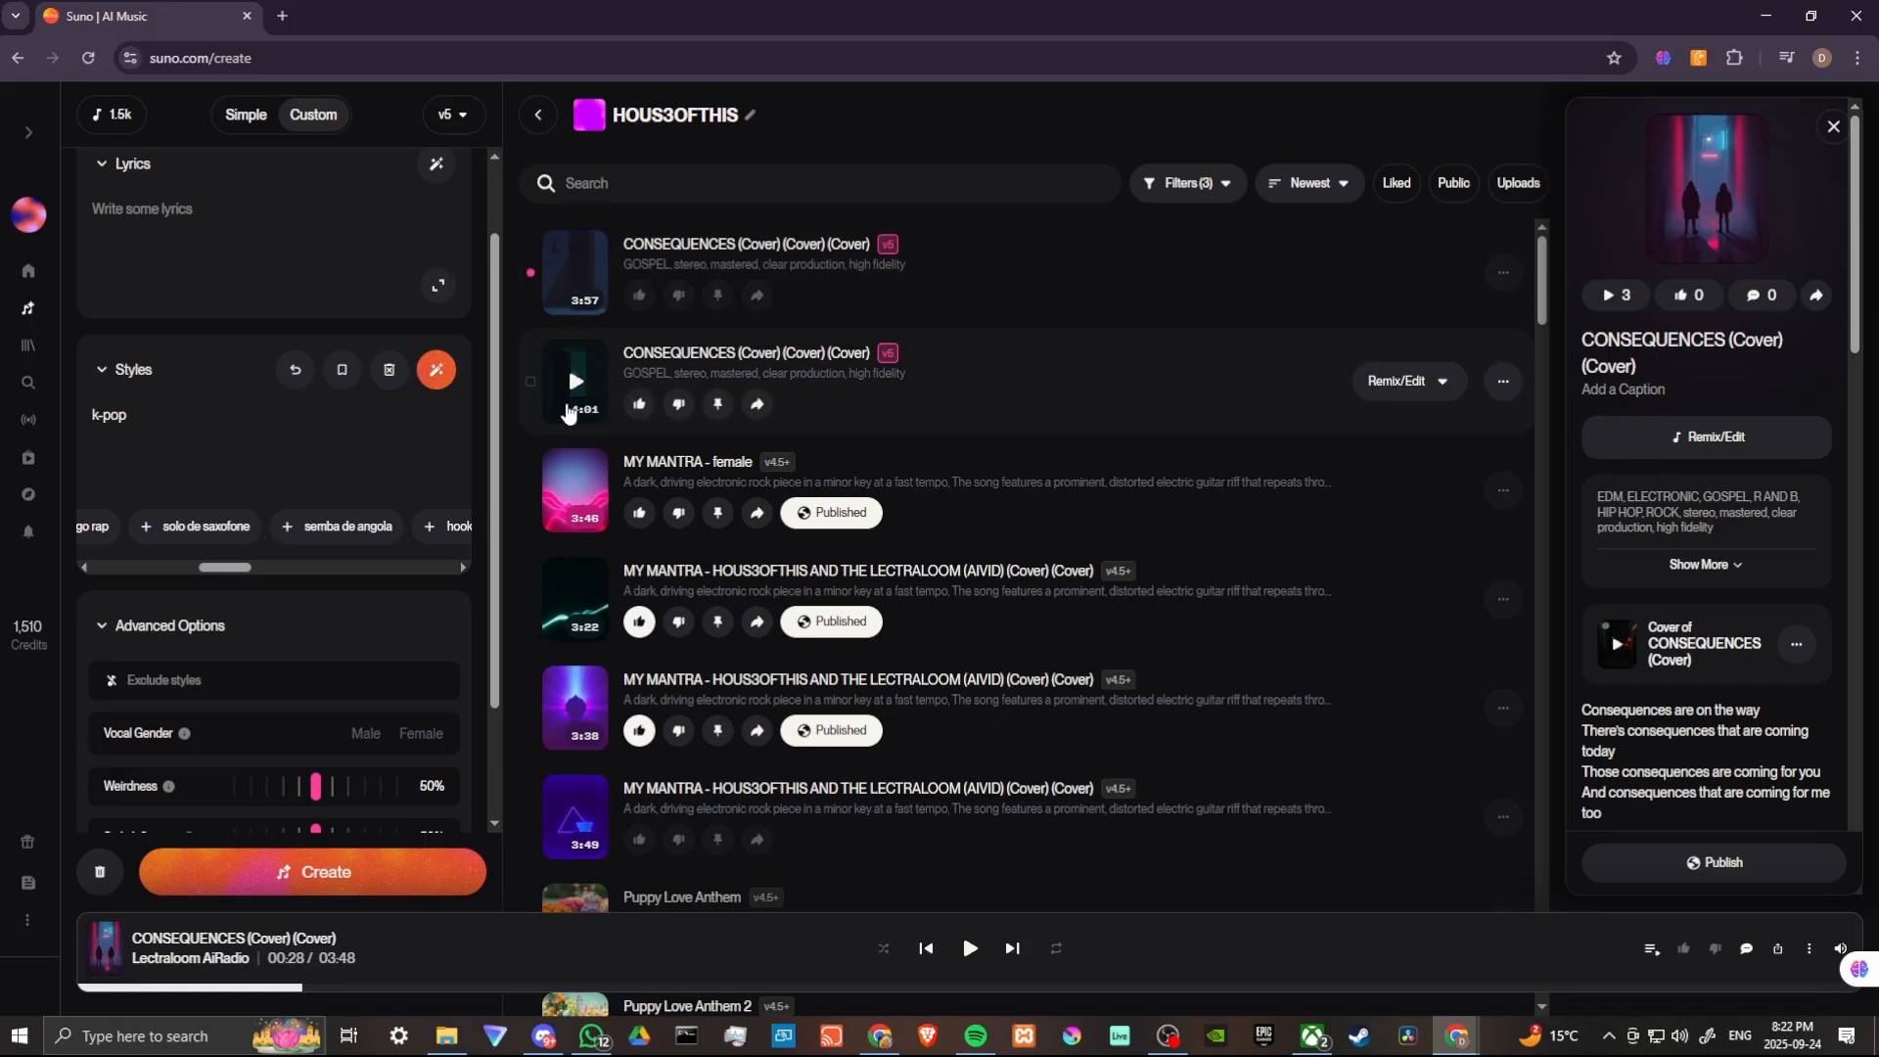
Listen to the newest 3:57 CONSEQUENCES cover, then pause it at 00:41
{"action": "left_click", "coordinate": [576, 277]}
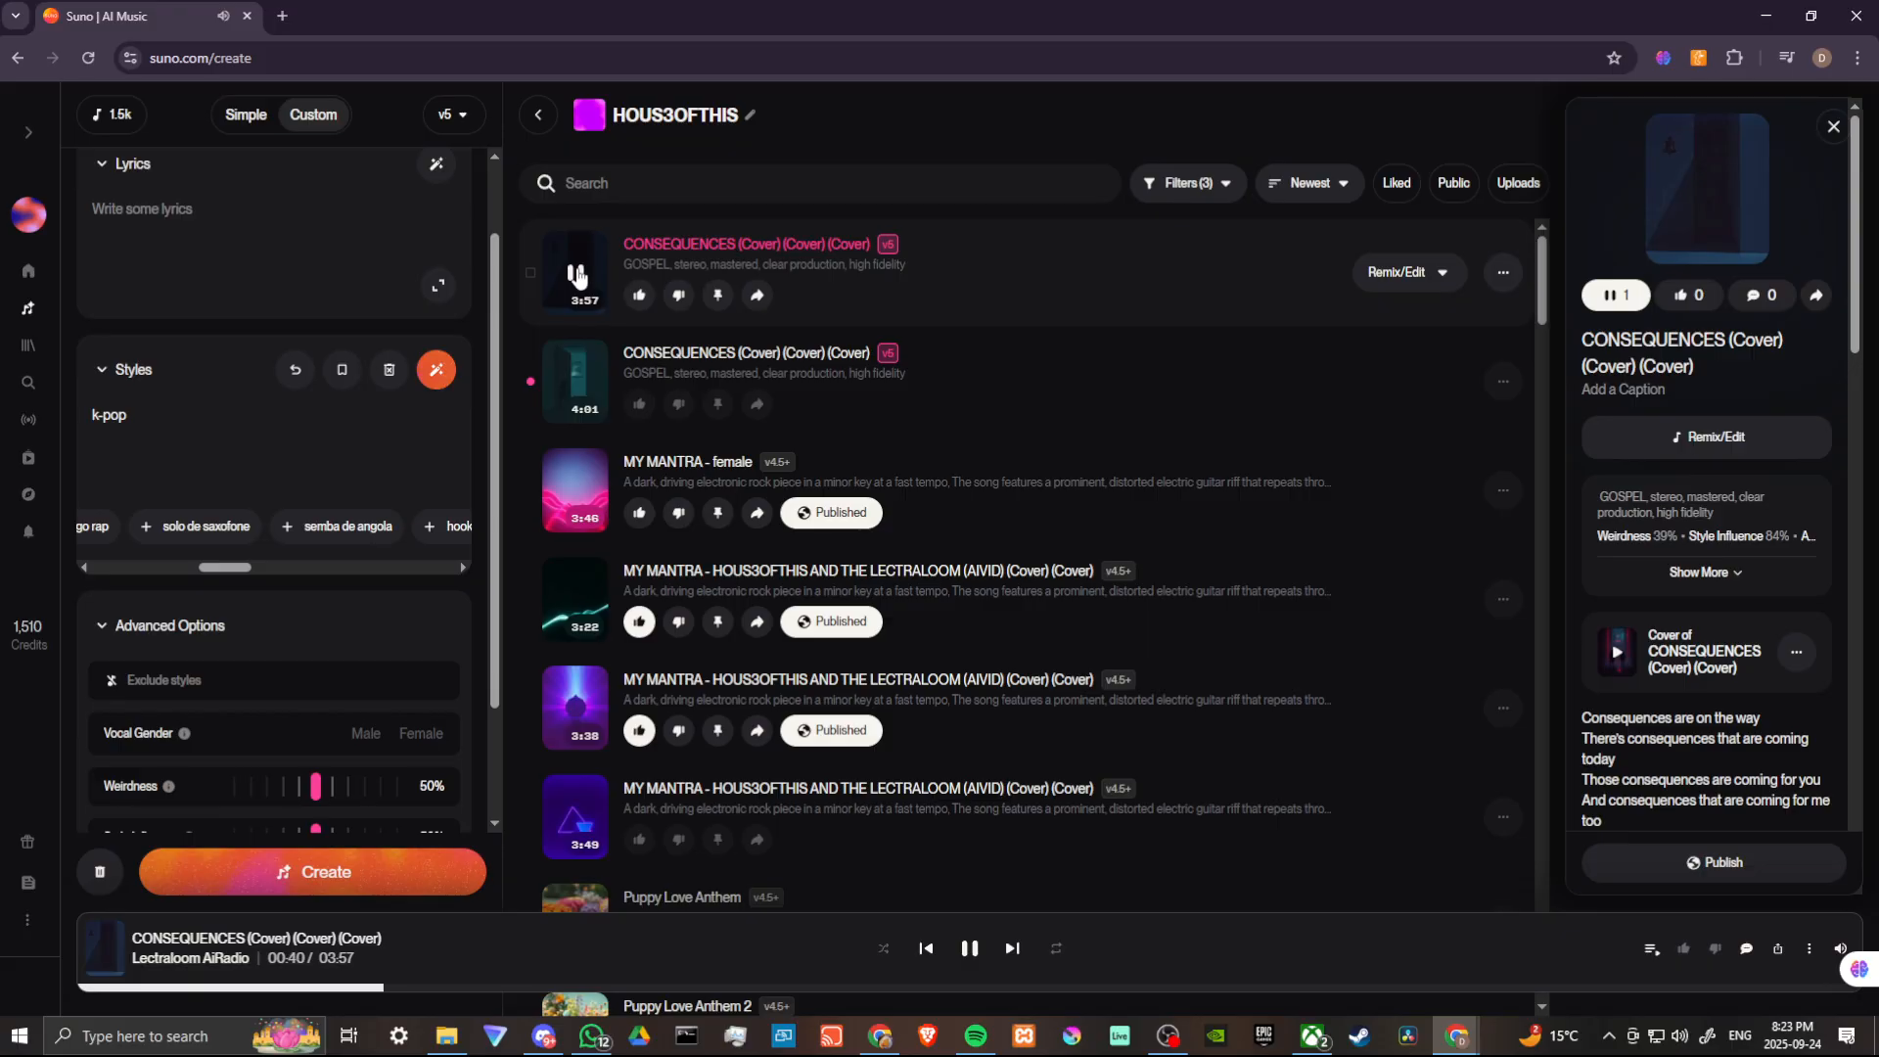
{"action": "left_click", "coordinate": [576, 276]}
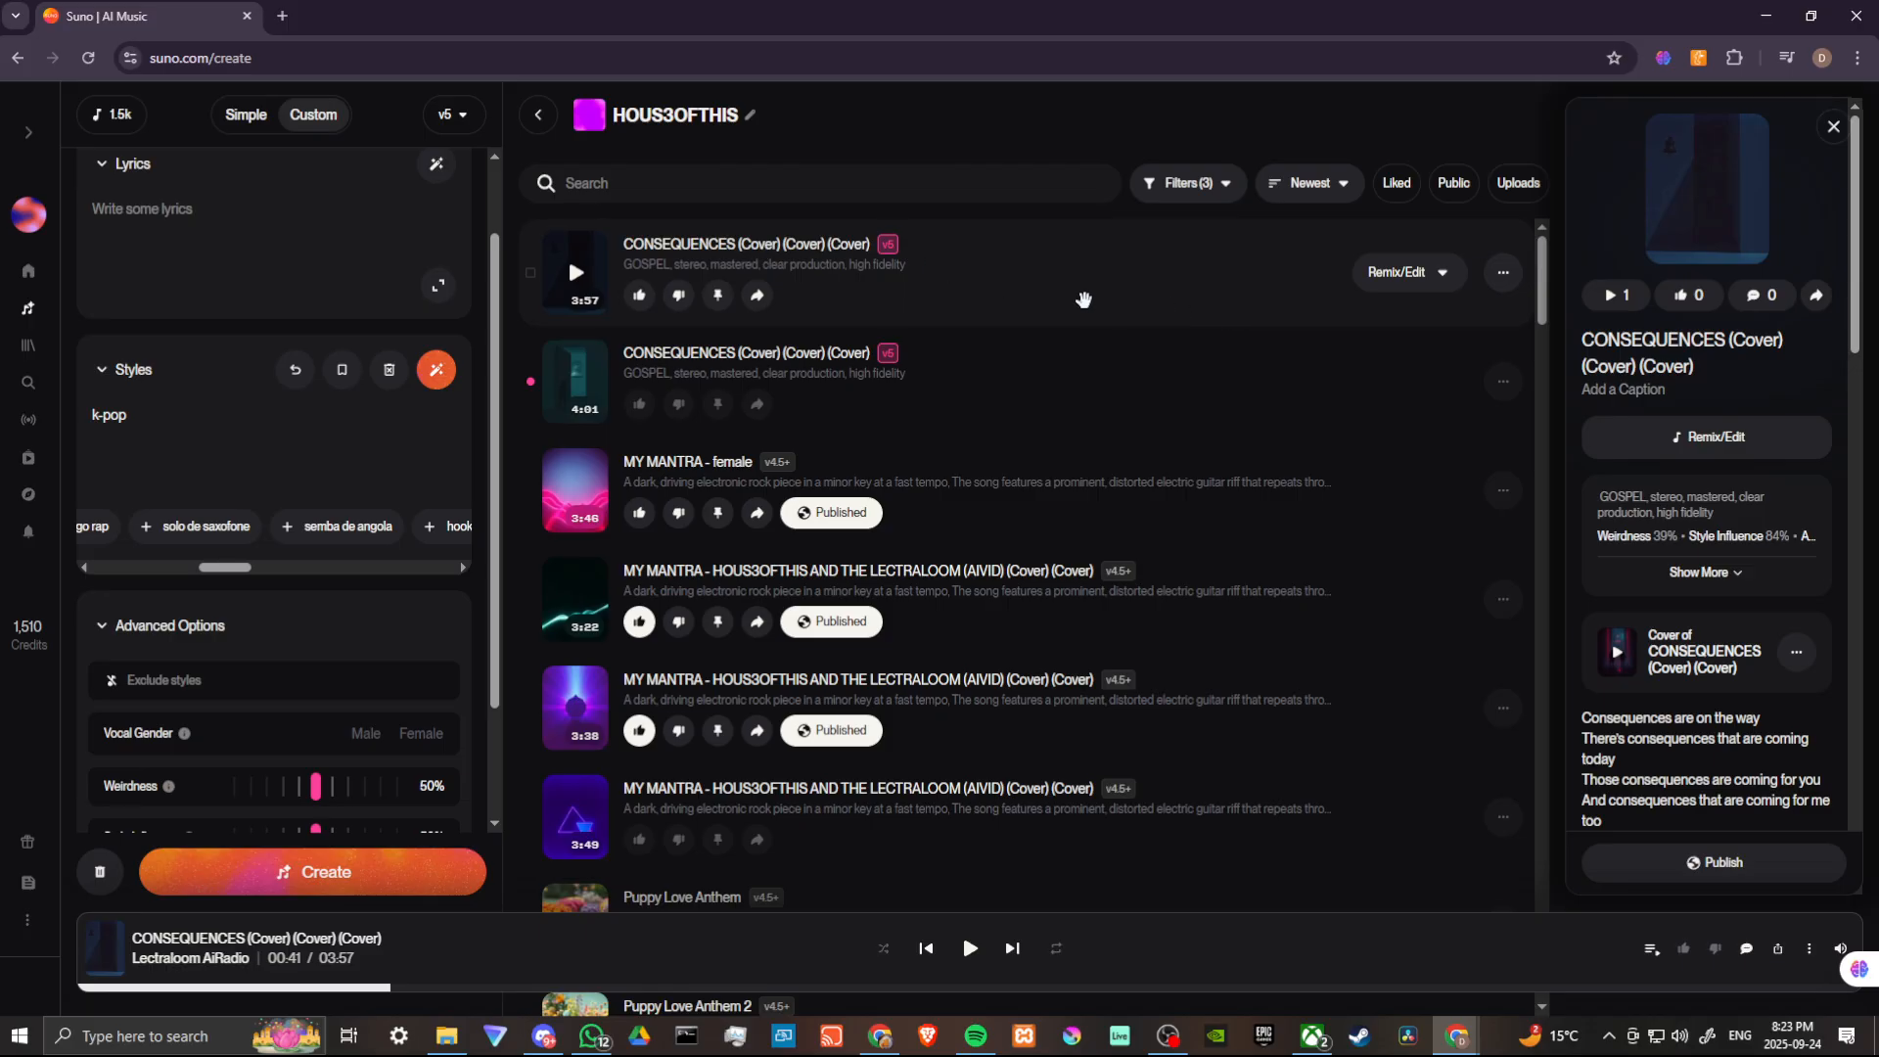
Like the newest CONSEQUENCES cover and publish it as public
{"action": "left_click", "coordinate": [638, 295]}
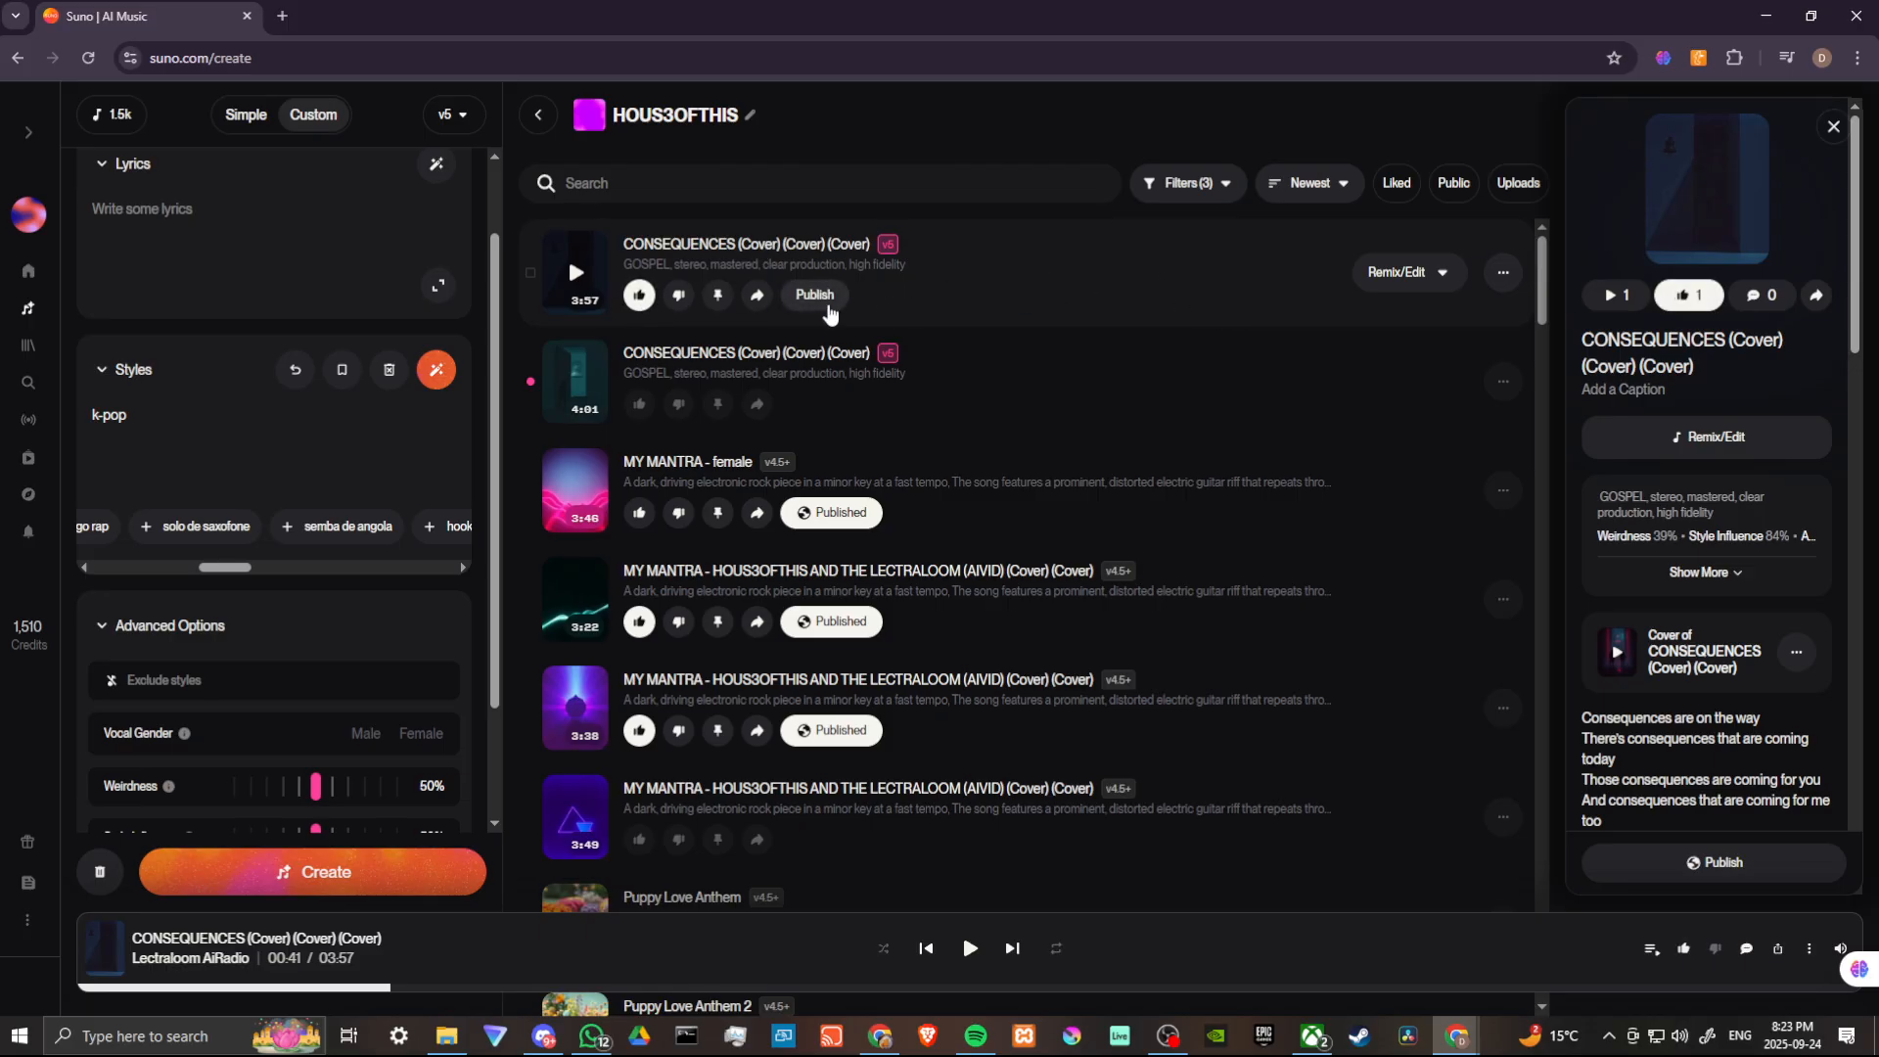
{"action": "left_click", "coordinate": [820, 299]}
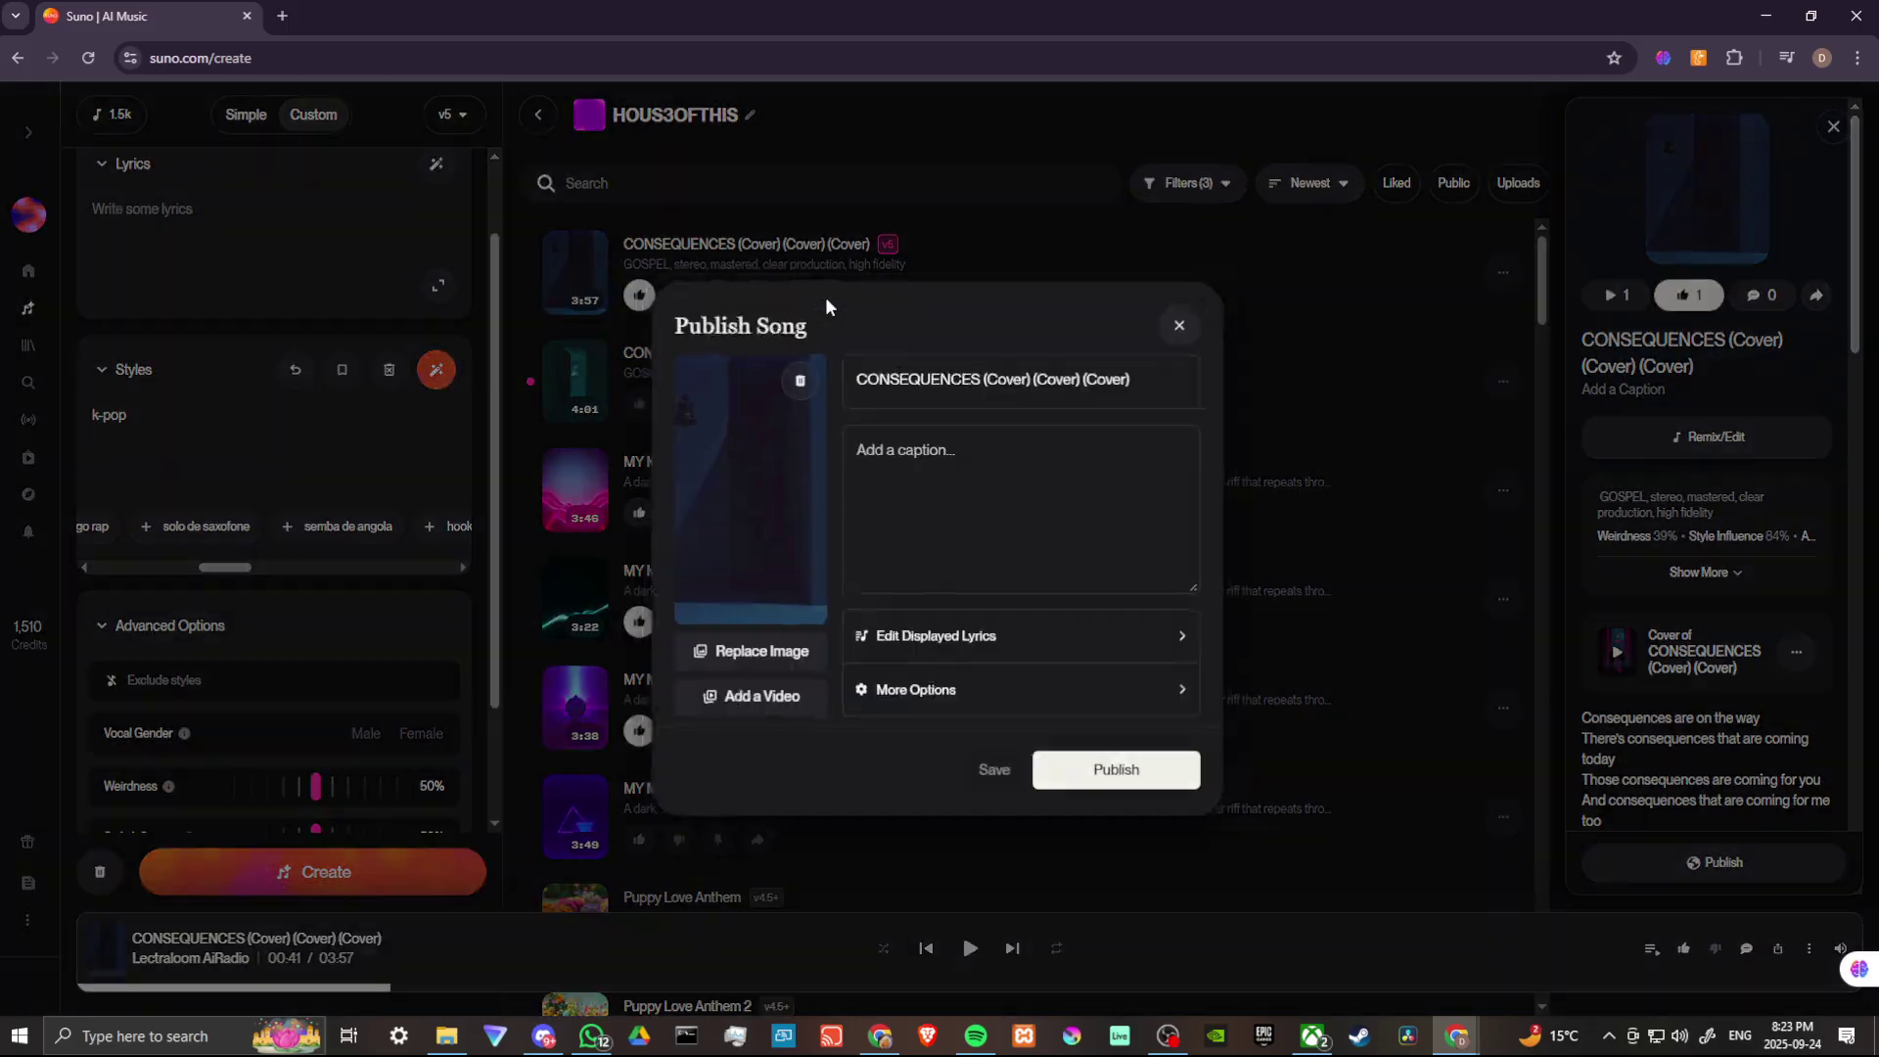
{"action": "left_click", "coordinate": [1115, 775]}
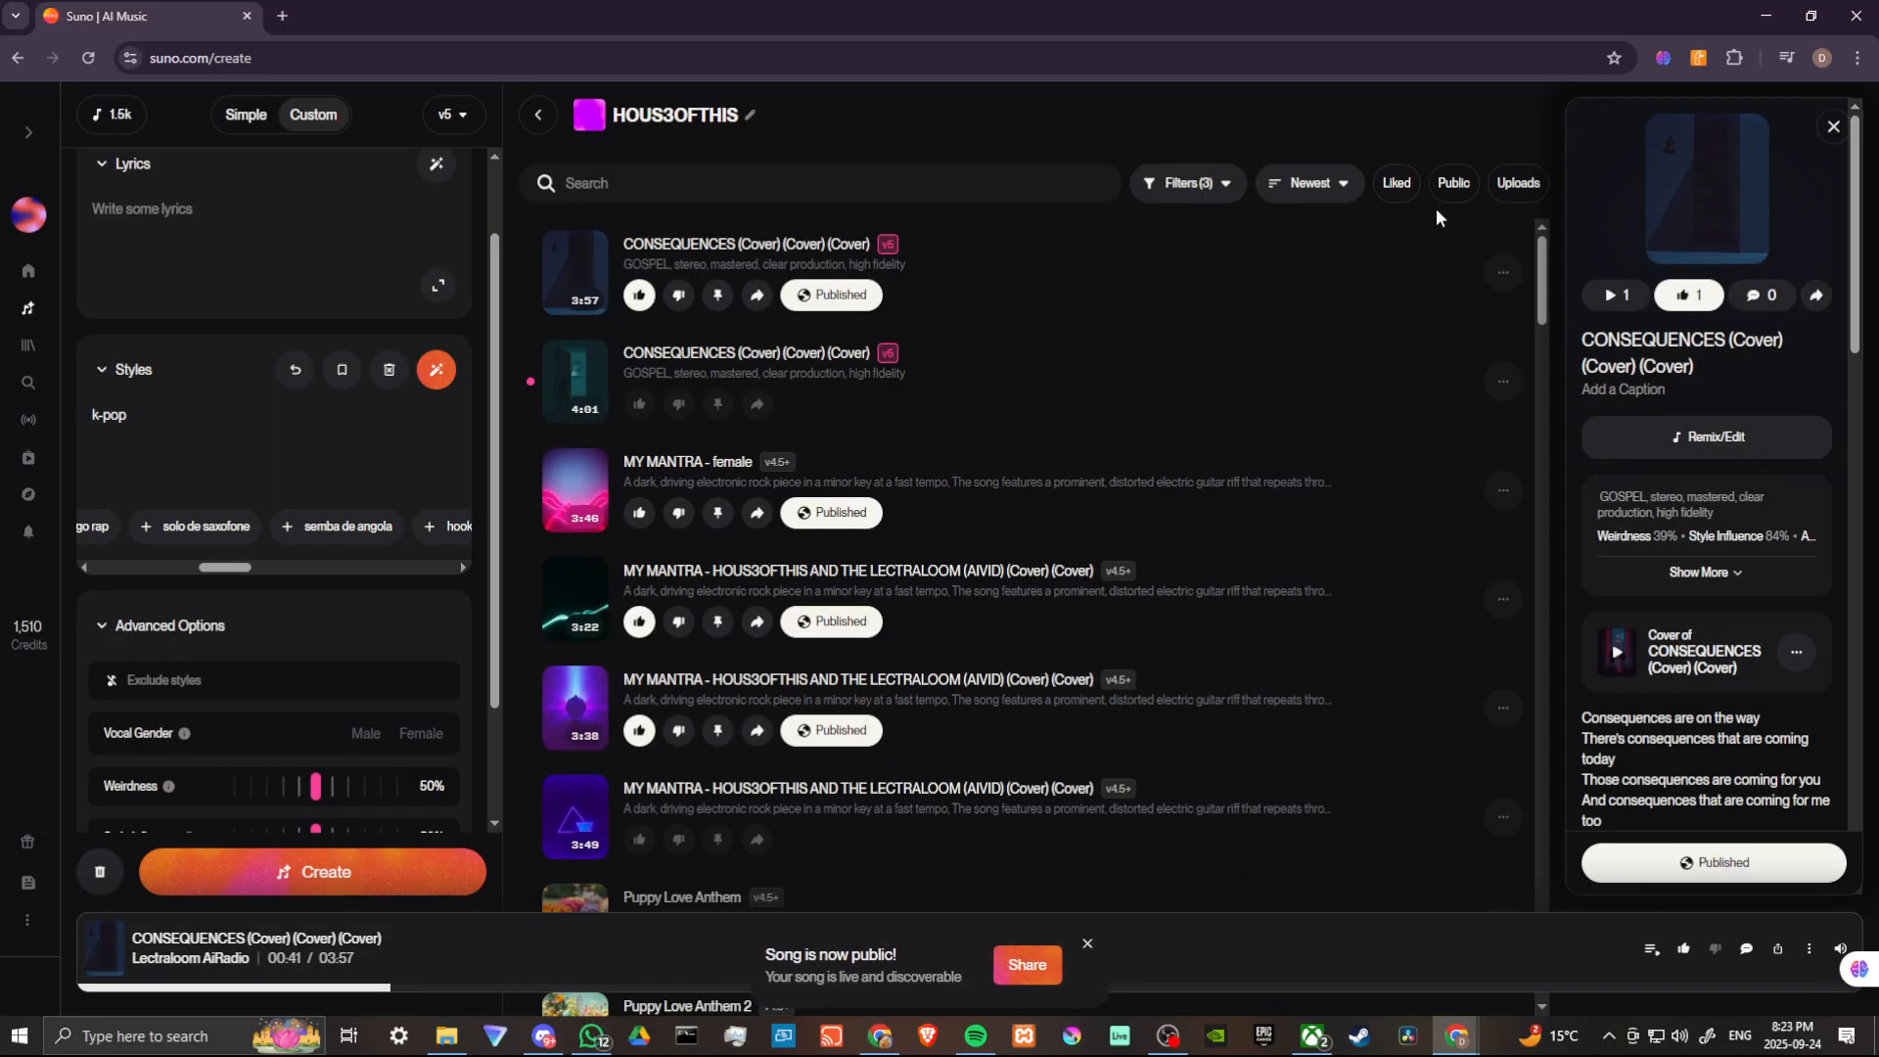
Copy the cover's share link and switch over to Discord
{"action": "left_click", "coordinate": [1501, 273]}
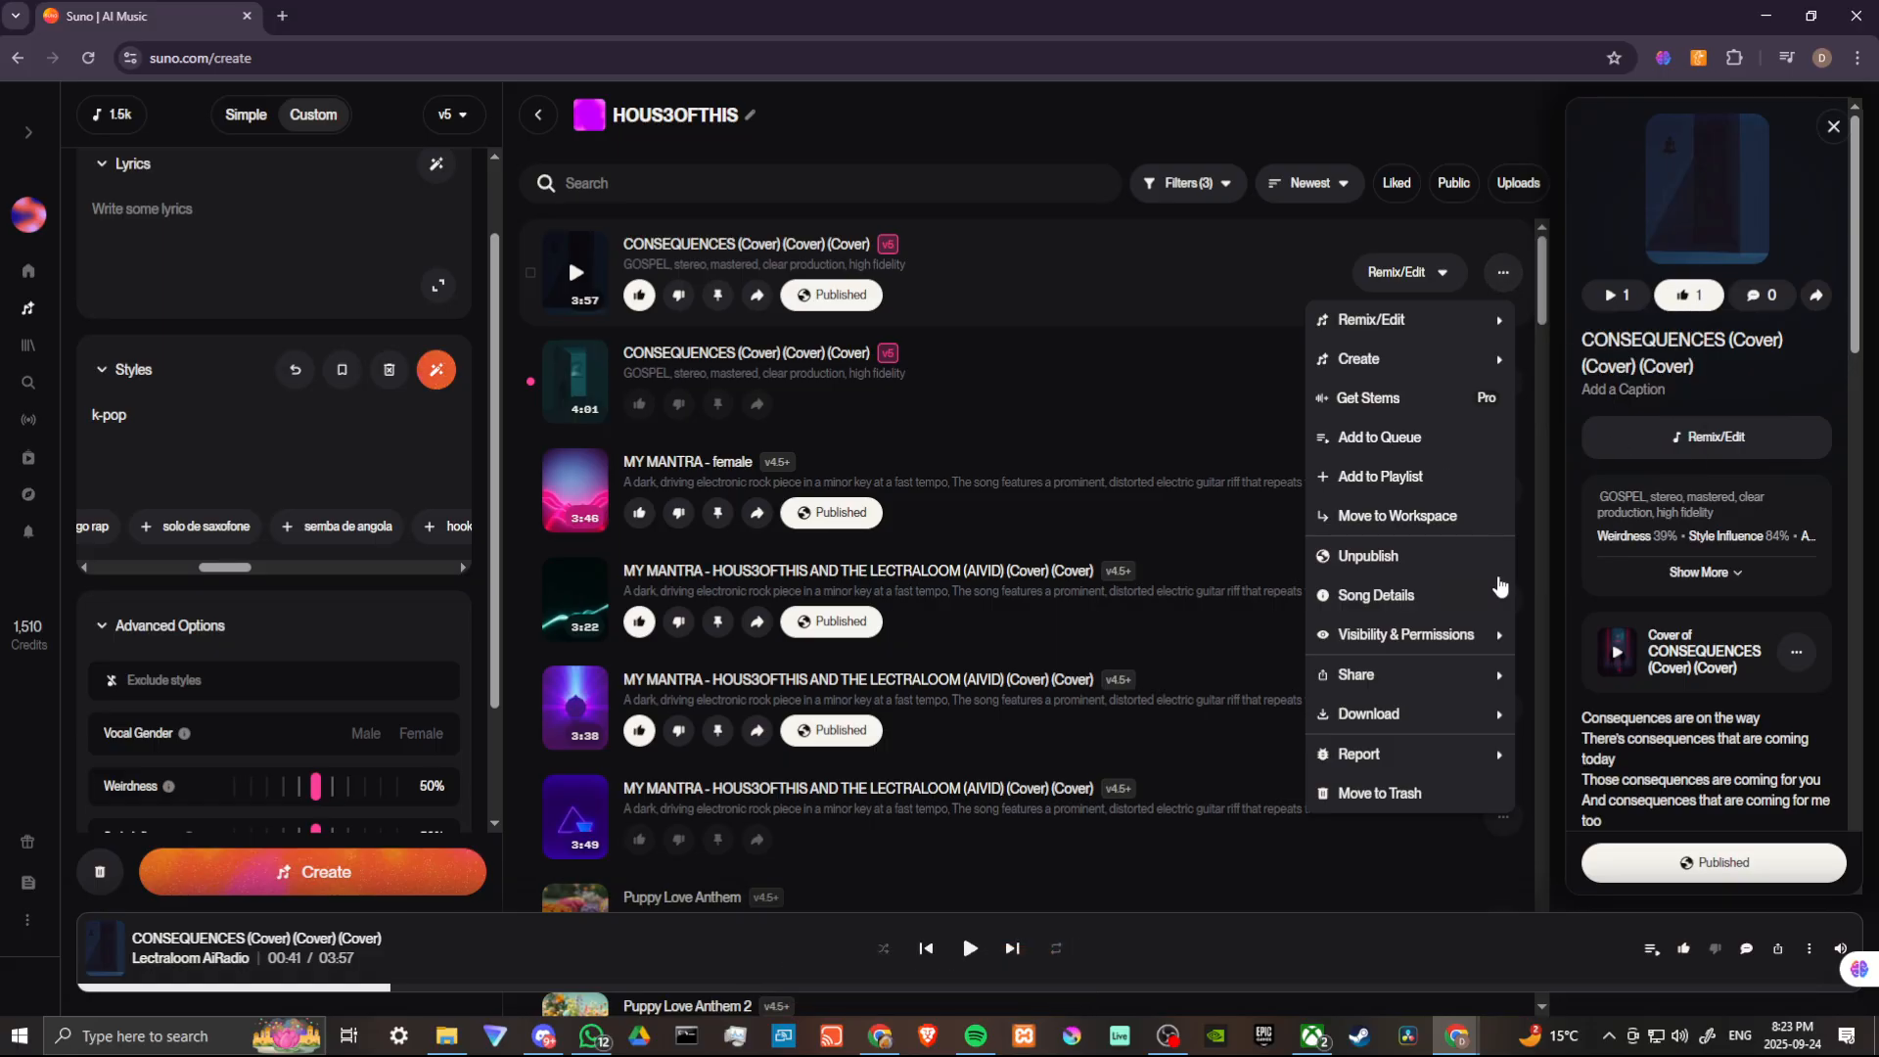
{"action": "mouse_move", "coordinate": [1355, 675]}
{"action": "left_click", "coordinate": [1585, 684]}
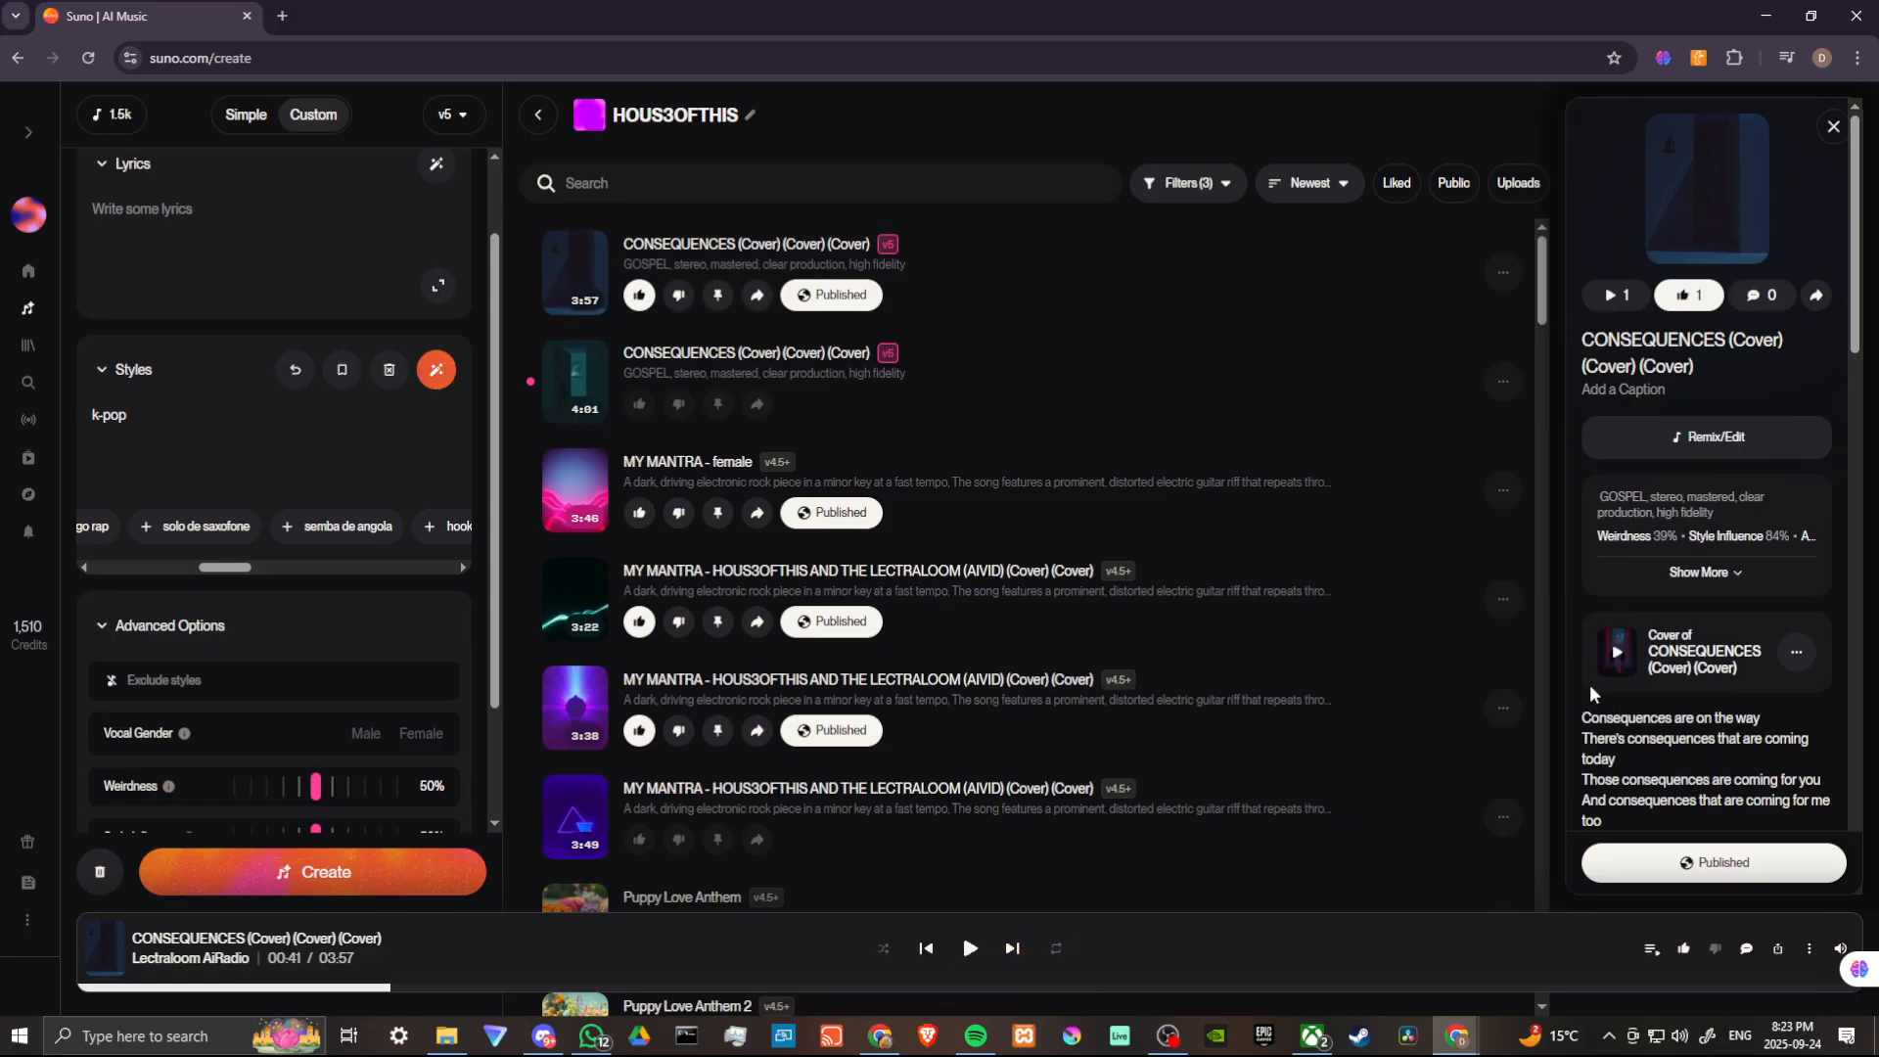
{"action": "left_click", "coordinate": [572, 1038]}
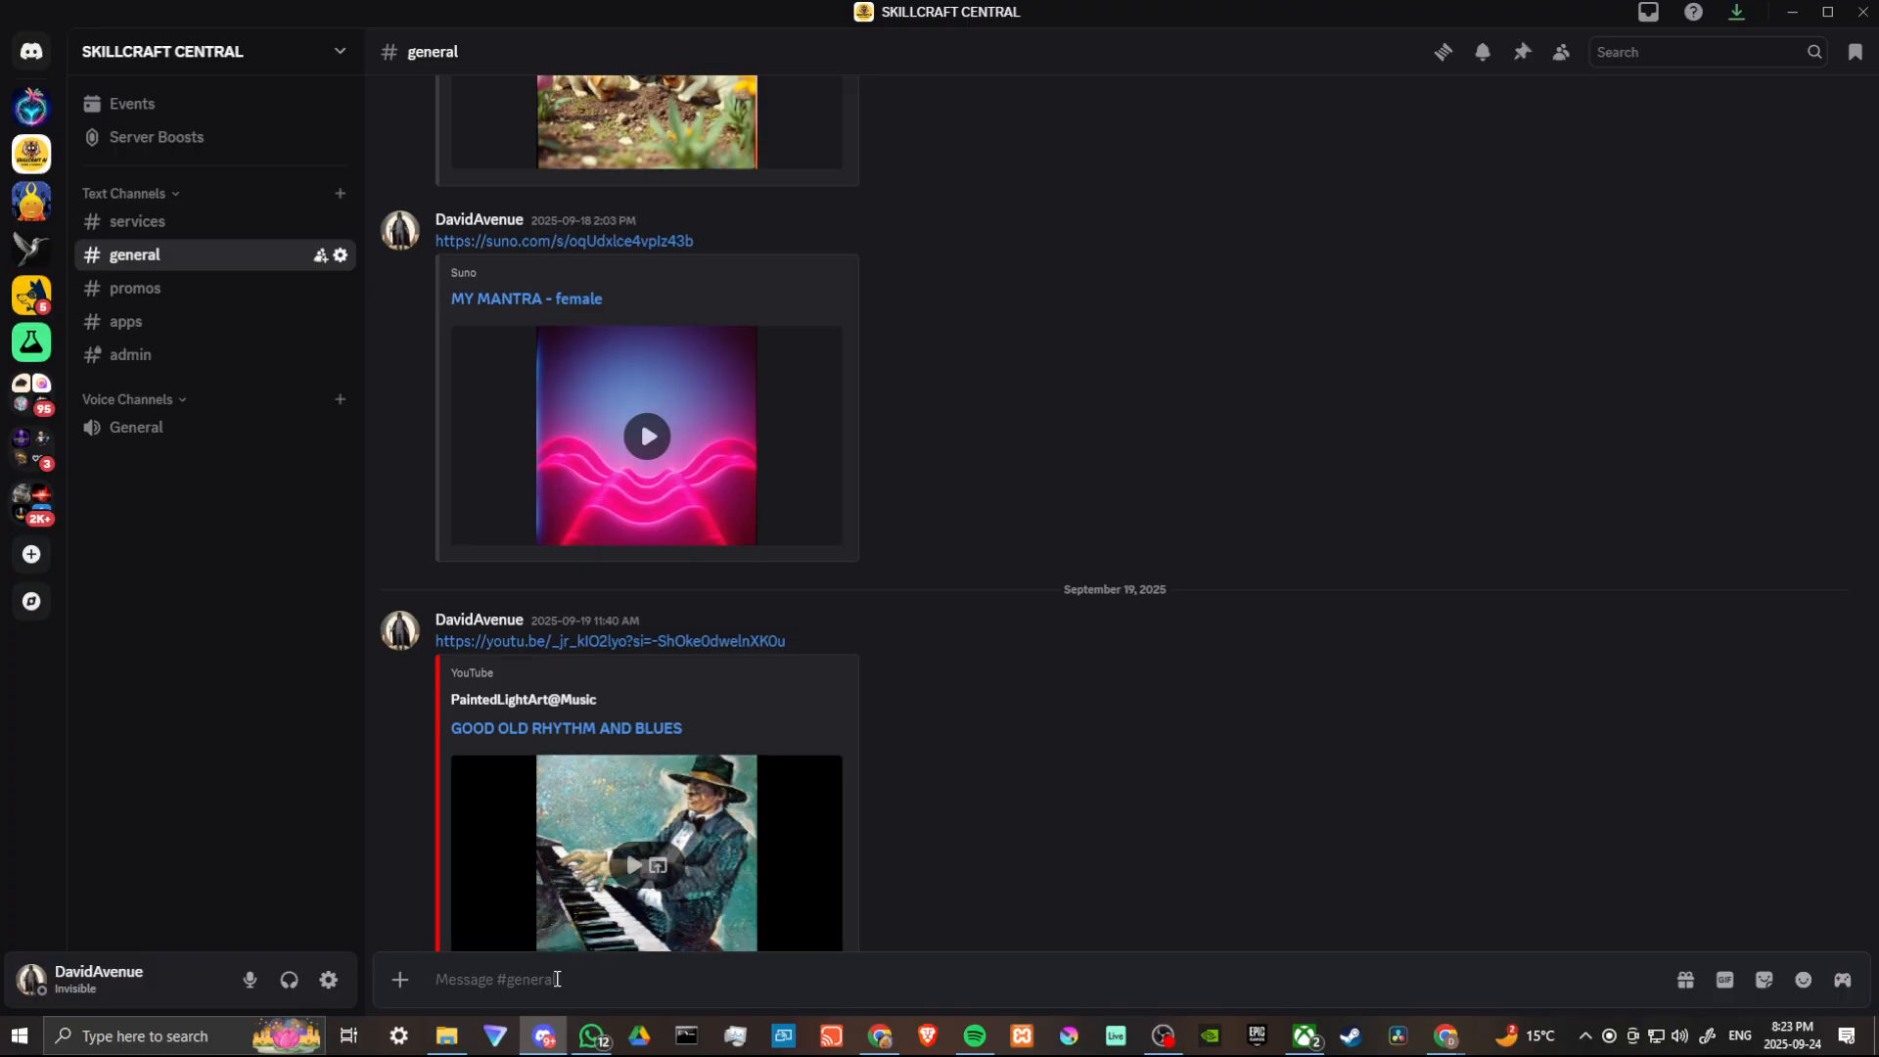
Paste the Suno cover link into the general channel and post it
{"action": "type", "text": "https://suno.com/s/WBMGg8VMBGMT5cSA"}
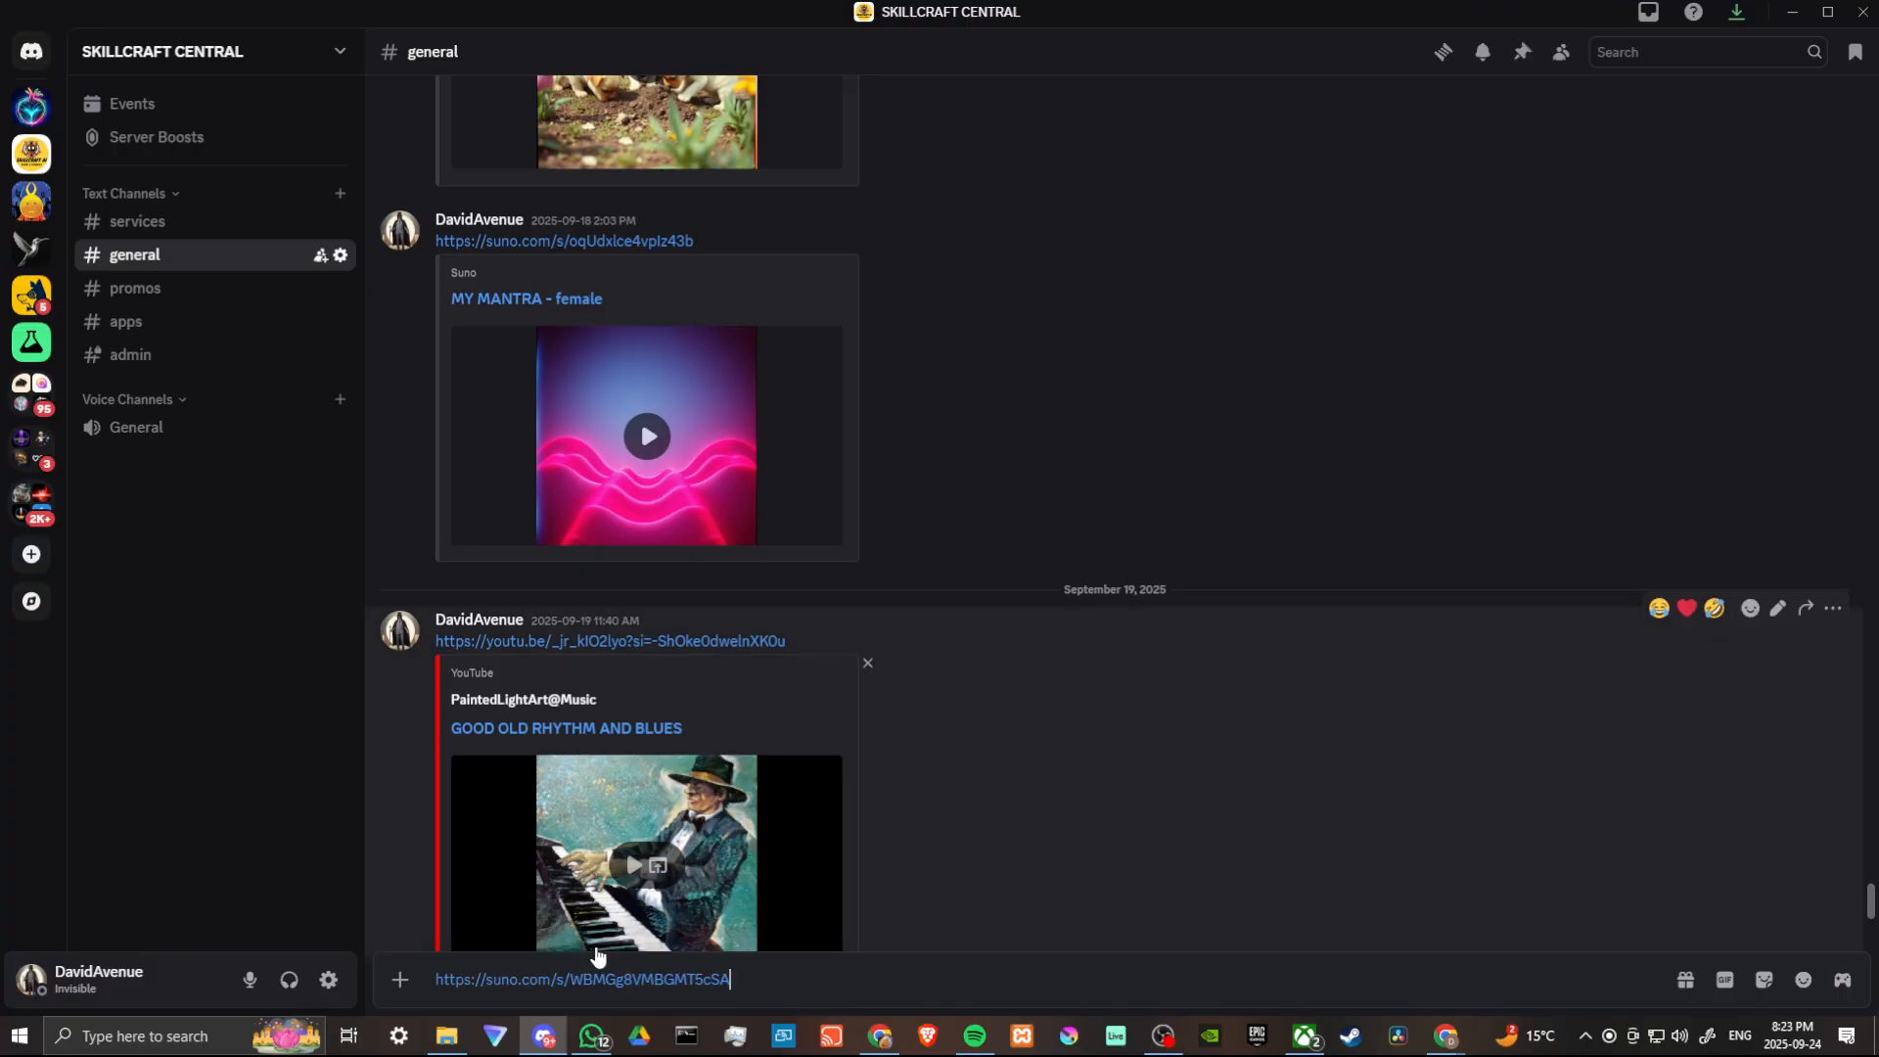
{"action": "key", "text": "Return"}
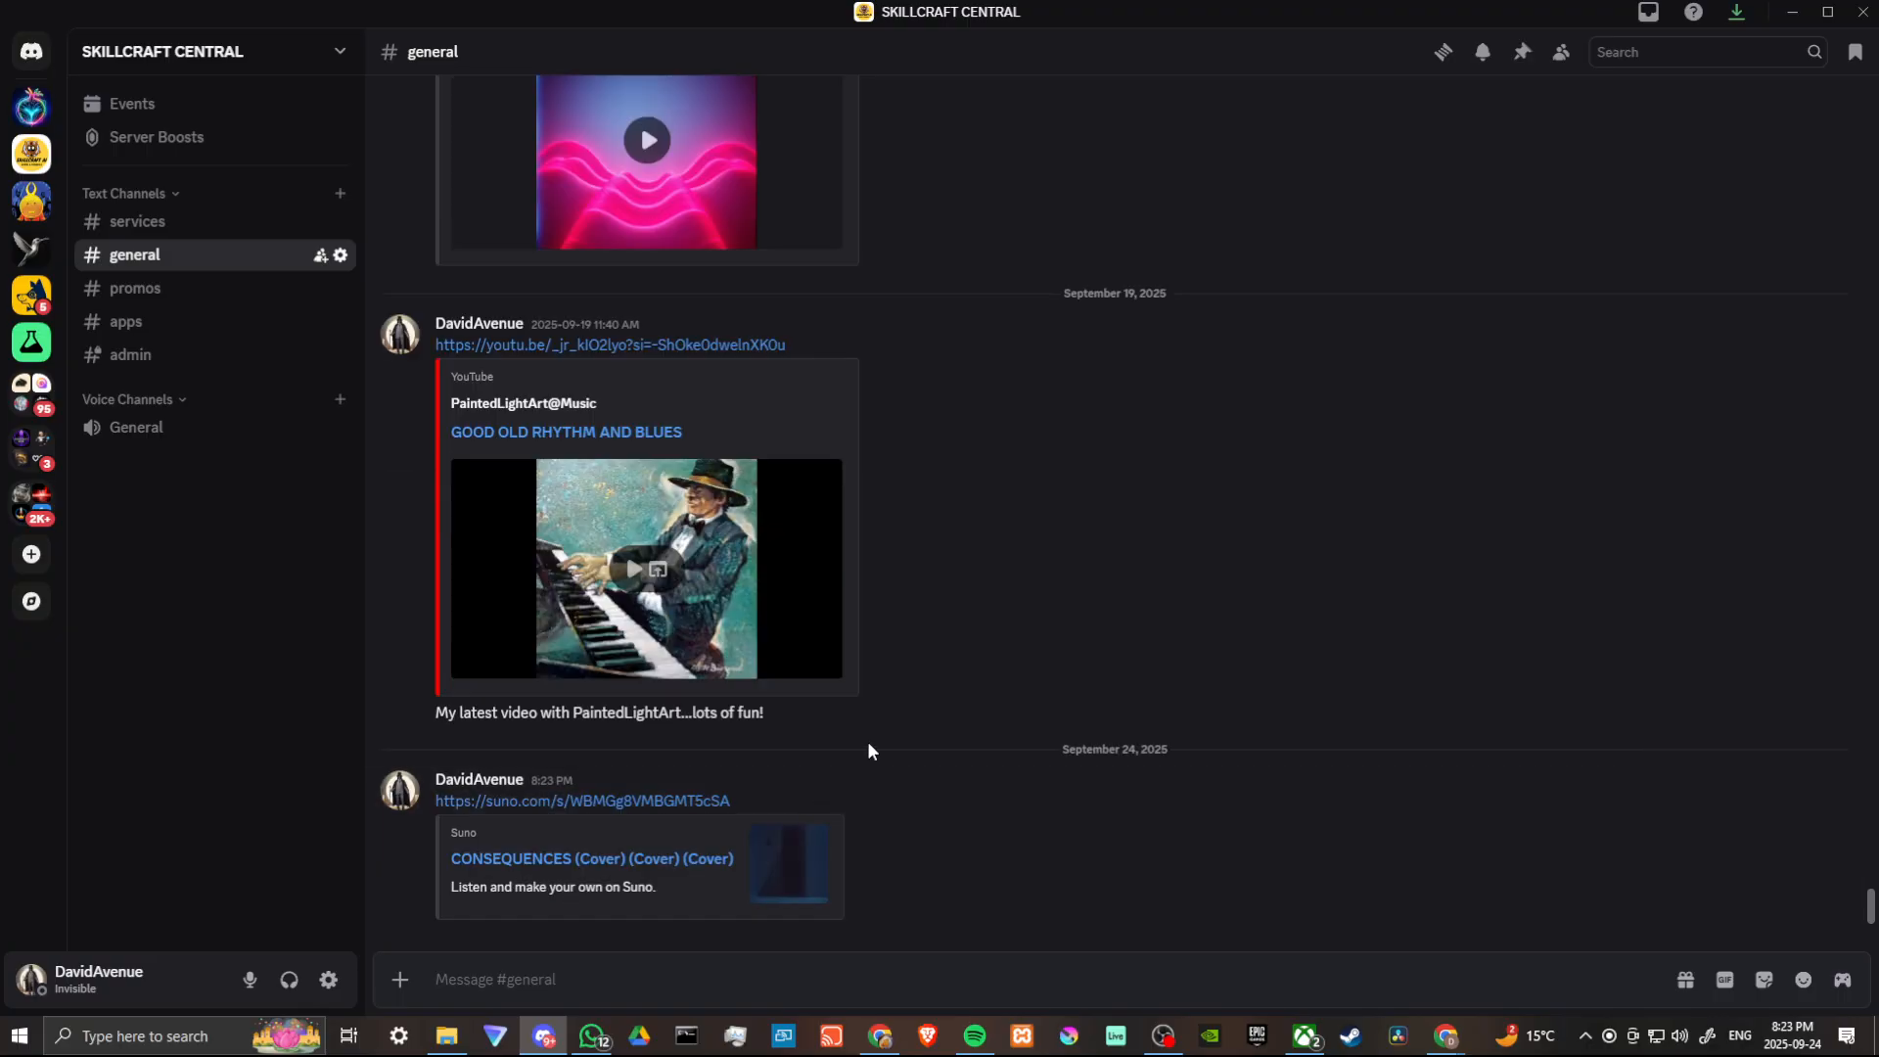
{"action": "mouse_move", "coordinate": [646, 852]}
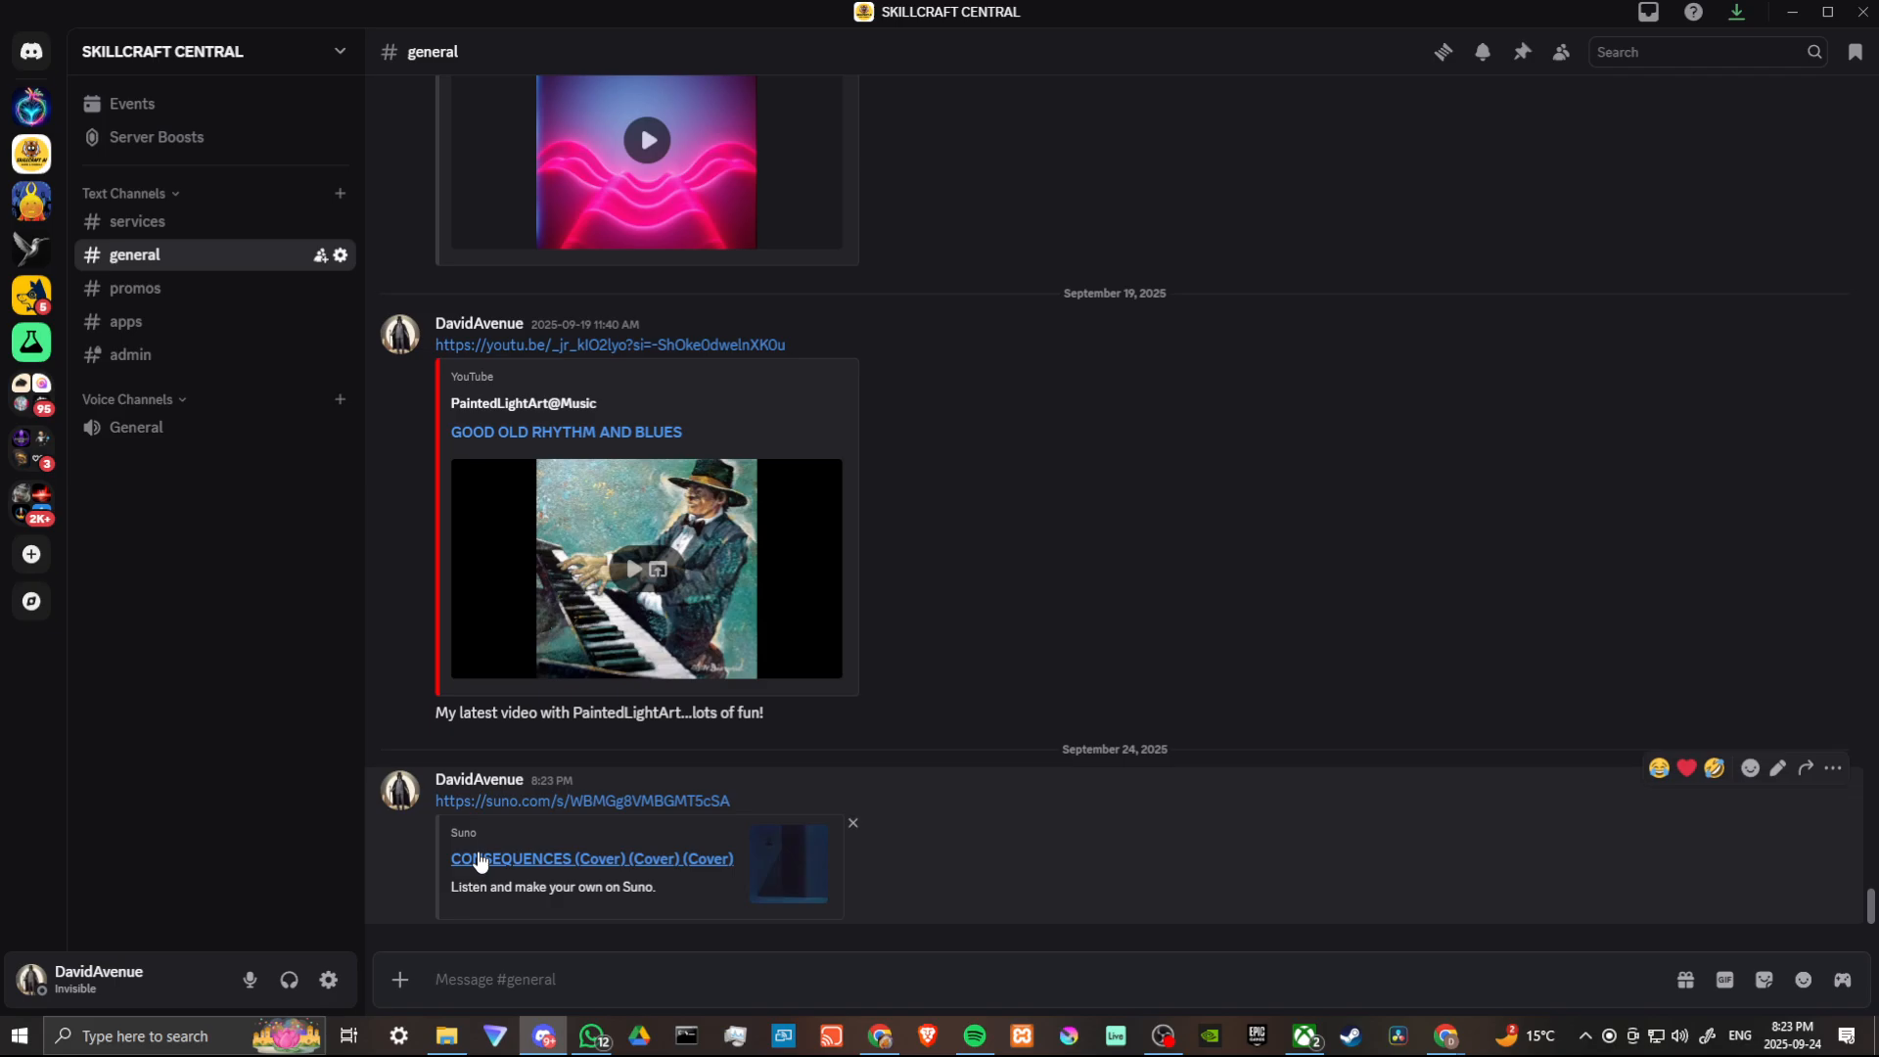
{"action": "scroll", "coordinate": [646, 442], "scroll_direction": "up", "scroll_amount": 5}
{"action": "scroll", "coordinate": [660, 368], "scroll_direction": "up", "scroll_amount": 1}
{"action": "scroll", "coordinate": [669, 330], "scroll_direction": "up", "scroll_amount": 3}
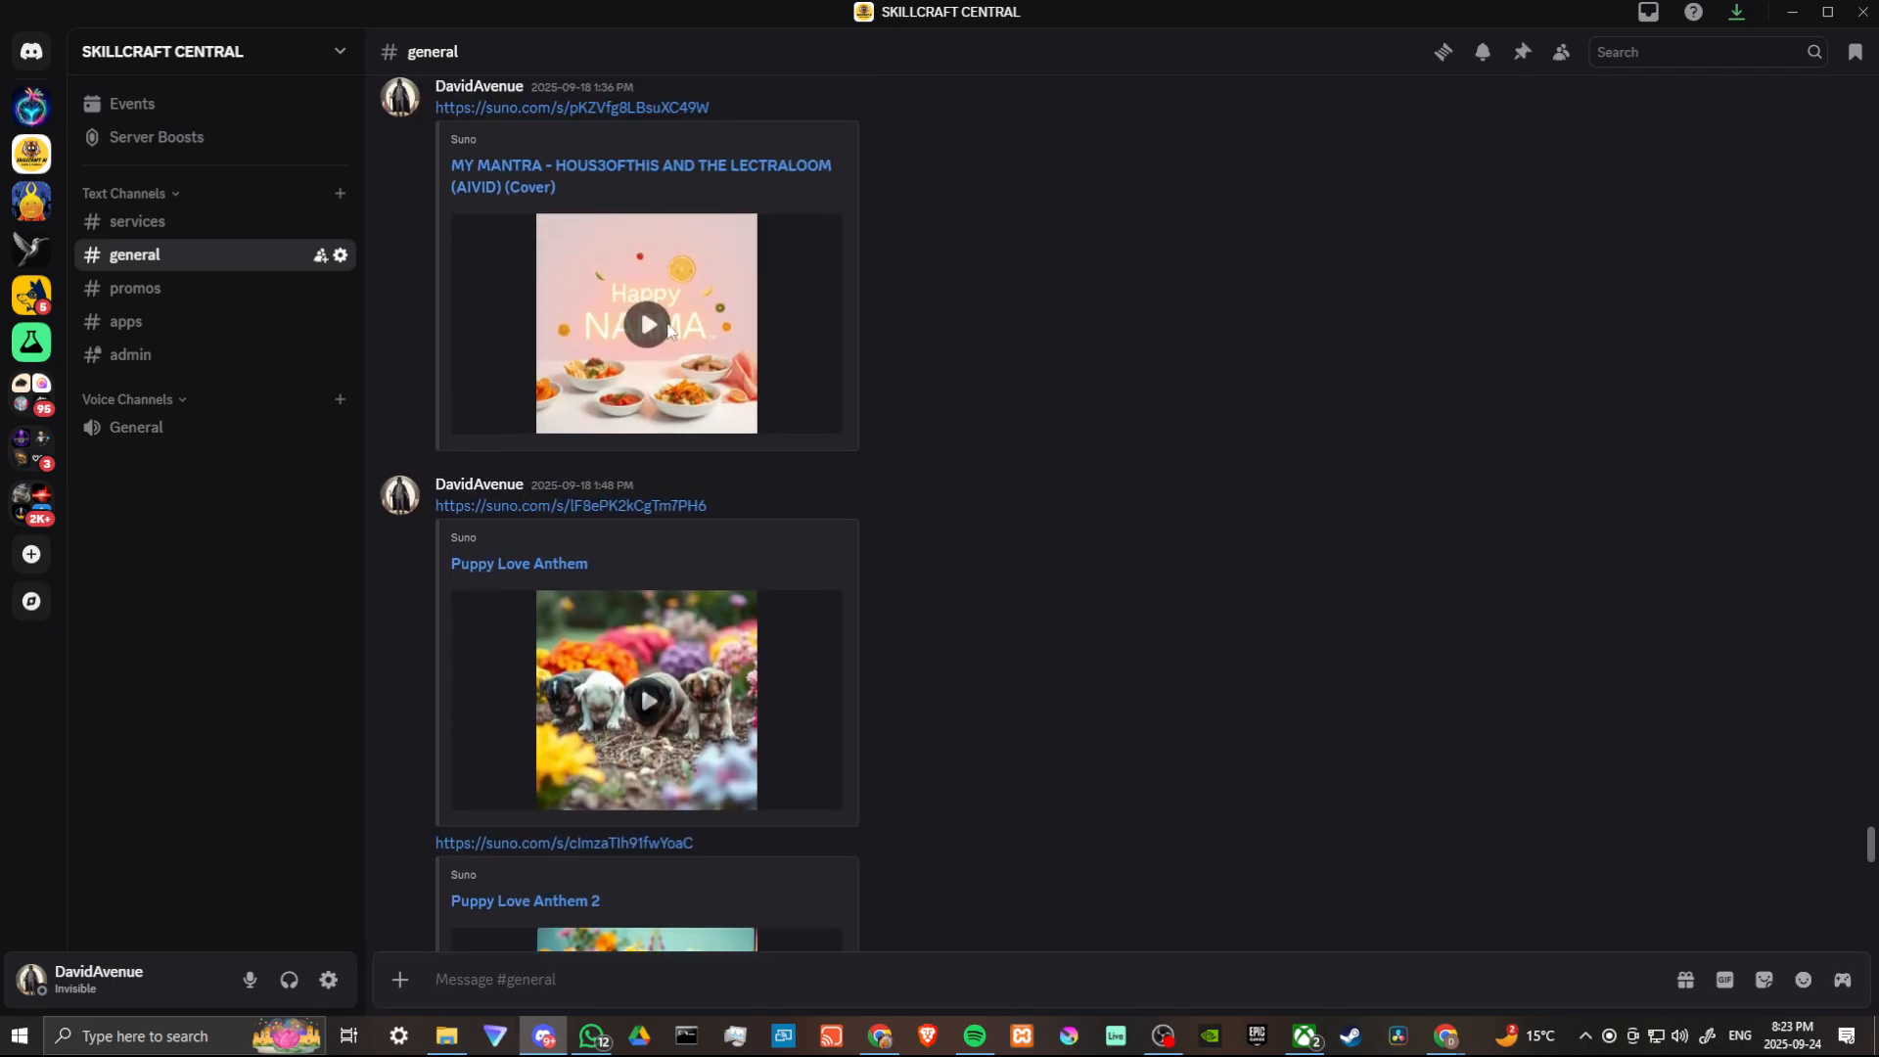
{"action": "scroll", "coordinate": [667, 330], "scroll_direction": "up", "scroll_amount": 2}
{"action": "scroll", "coordinate": [712, 381], "scroll_direction": "up", "scroll_amount": 2}
{"action": "scroll", "coordinate": [720, 407], "scroll_direction": "up", "scroll_amount": 2}
{"action": "scroll", "coordinate": [722, 406], "scroll_direction": "up", "scroll_amount": 3}
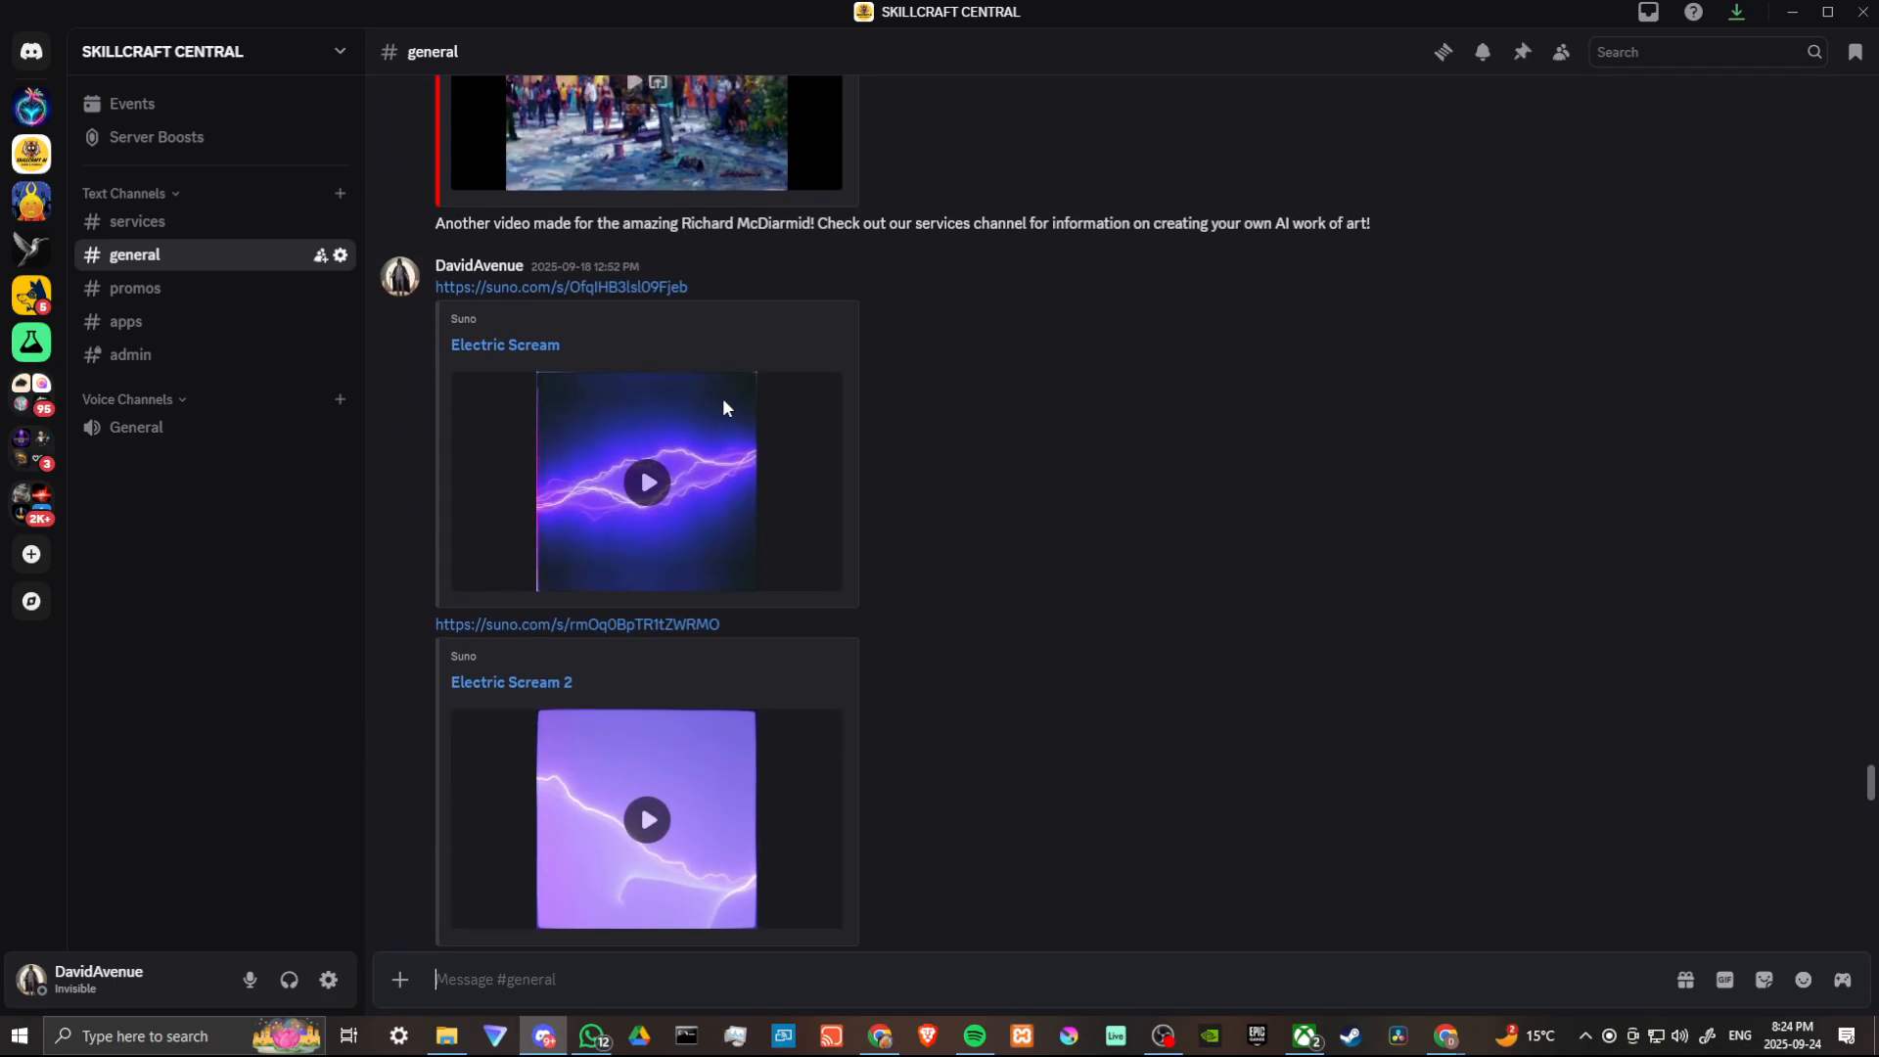
{"action": "scroll", "coordinate": [722, 407], "scroll_direction": "down", "scroll_amount": 5}
{"action": "scroll", "coordinate": [723, 407], "scroll_direction": "down", "scroll_amount": 3}
{"action": "scroll", "coordinate": [724, 419], "scroll_direction": "down", "scroll_amount": 4}
{"action": "scroll", "coordinate": [725, 434], "scroll_direction": "down", "scroll_amount": 4}
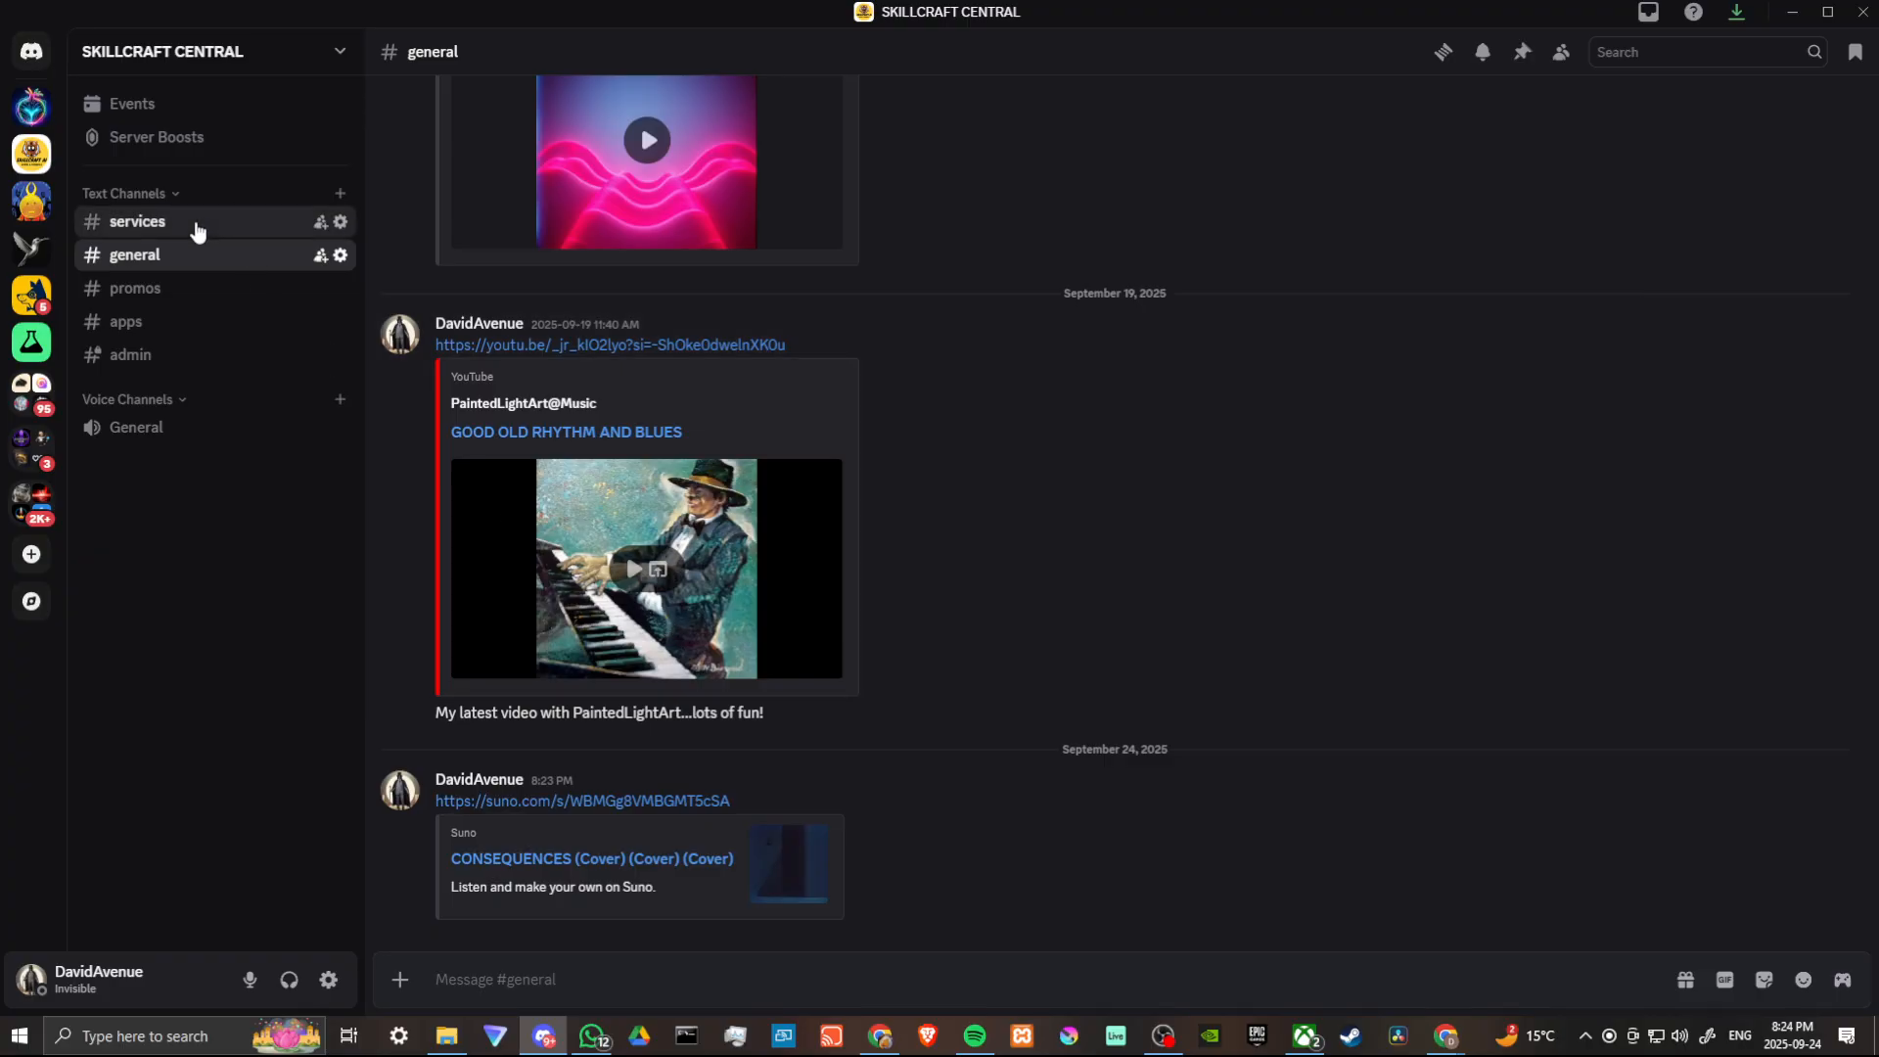
View the service-overview image full size in the #services channel, then close it
{"action": "left_click", "coordinate": [196, 222]}
{"action": "left_click", "coordinate": [581, 705]}
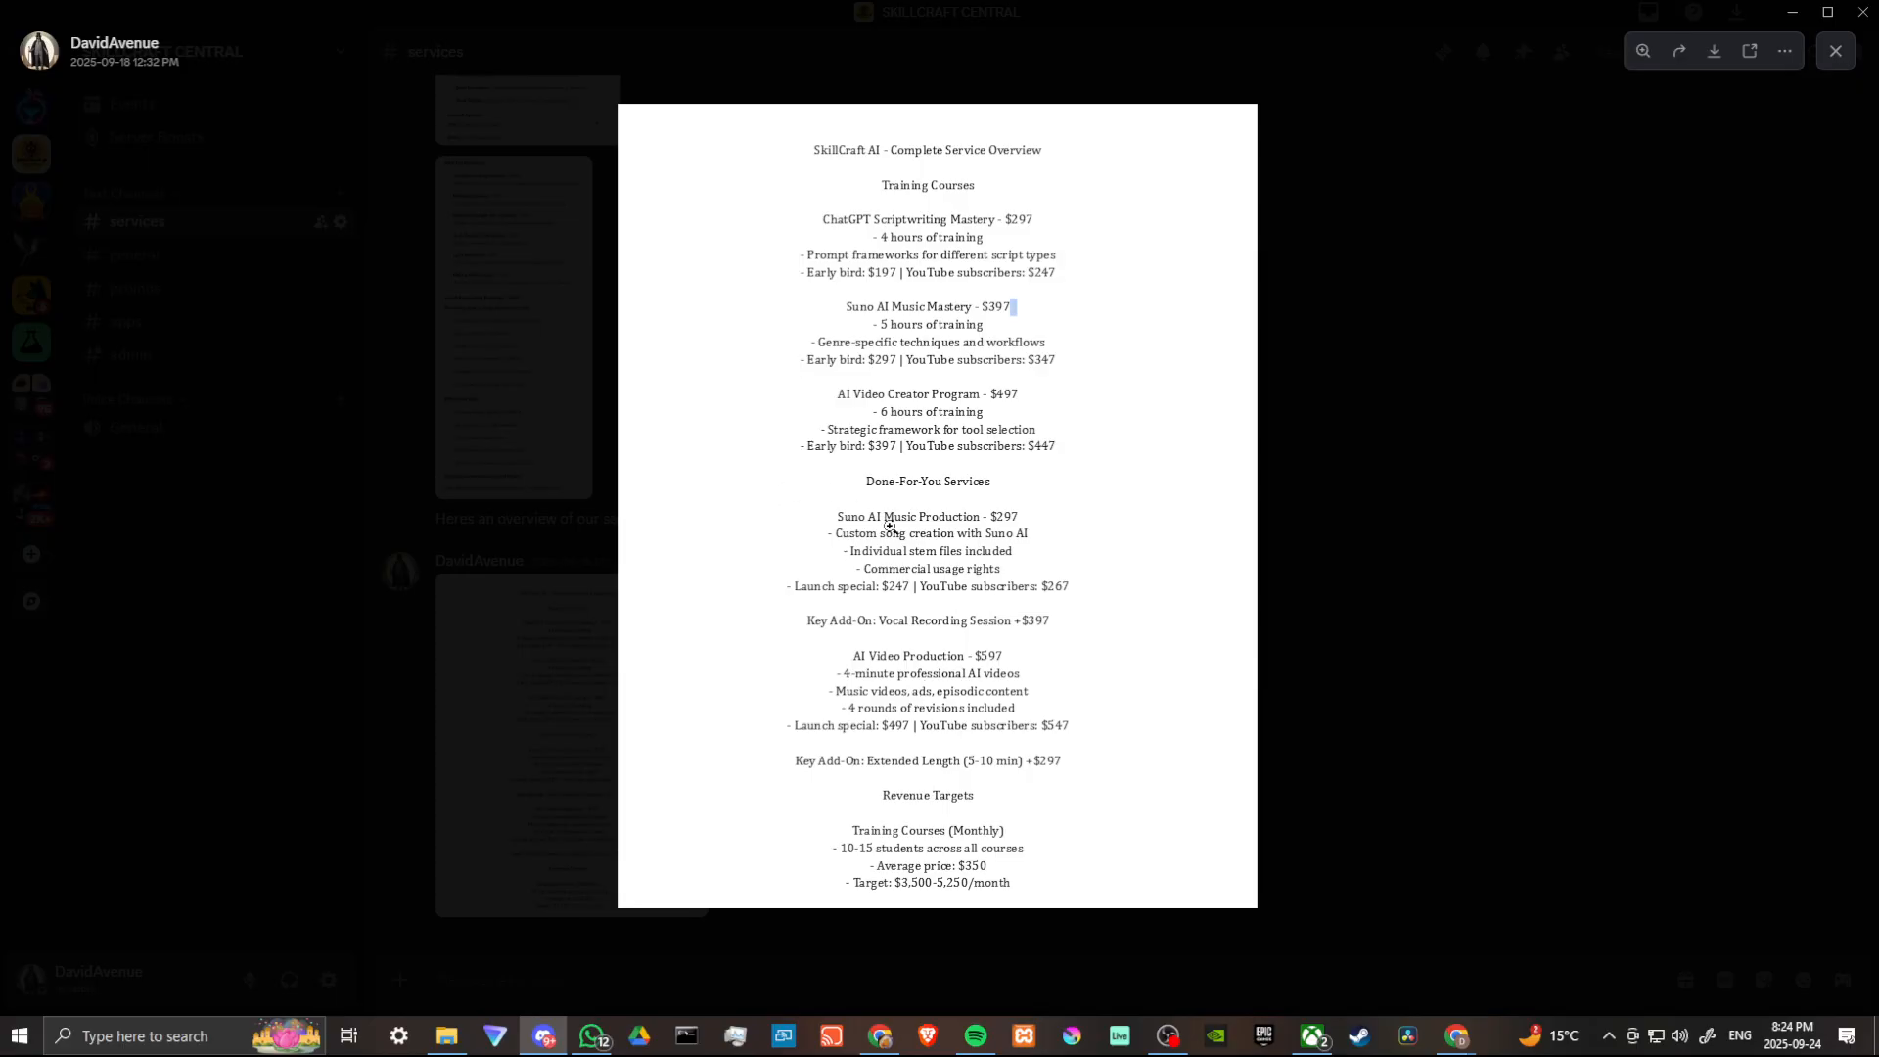
{"action": "left_click", "coordinate": [1505, 425]}
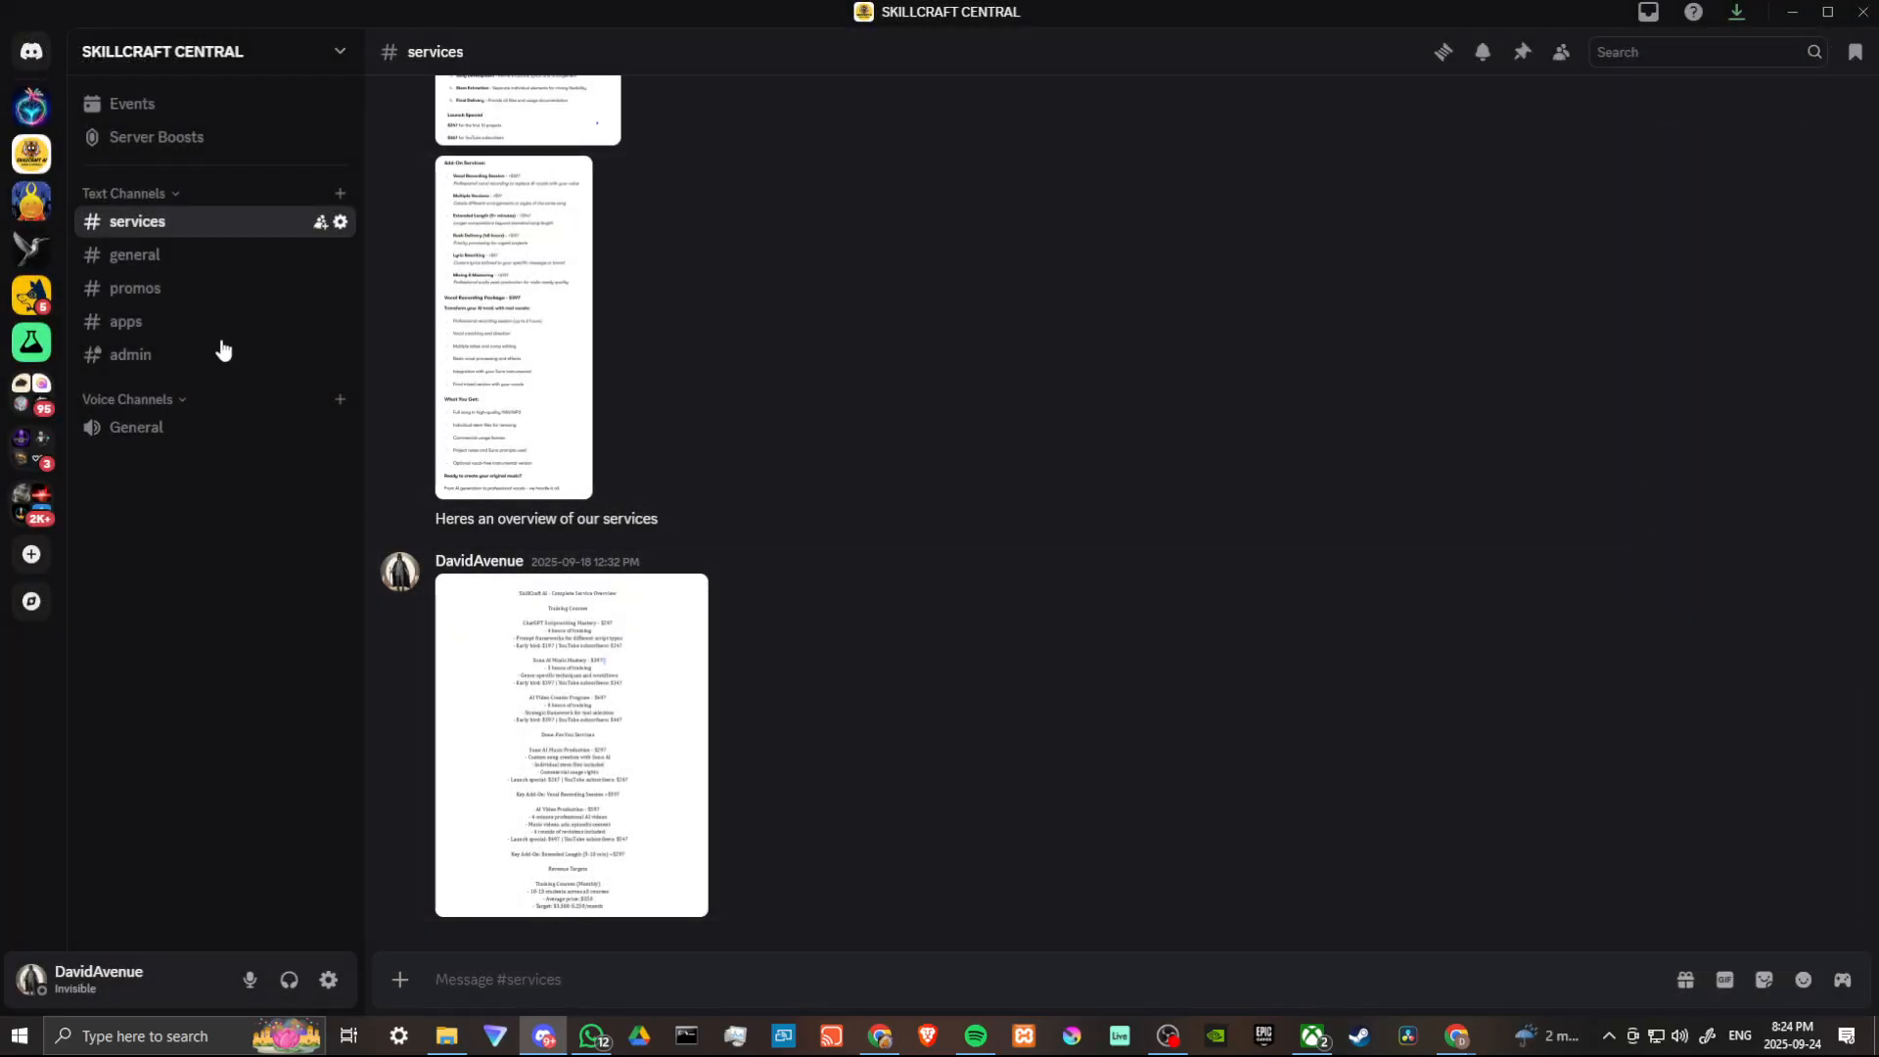
Return to the #general channel showing the shared CONSEQUENCES cover link
{"action": "left_click", "coordinate": [161, 261]}
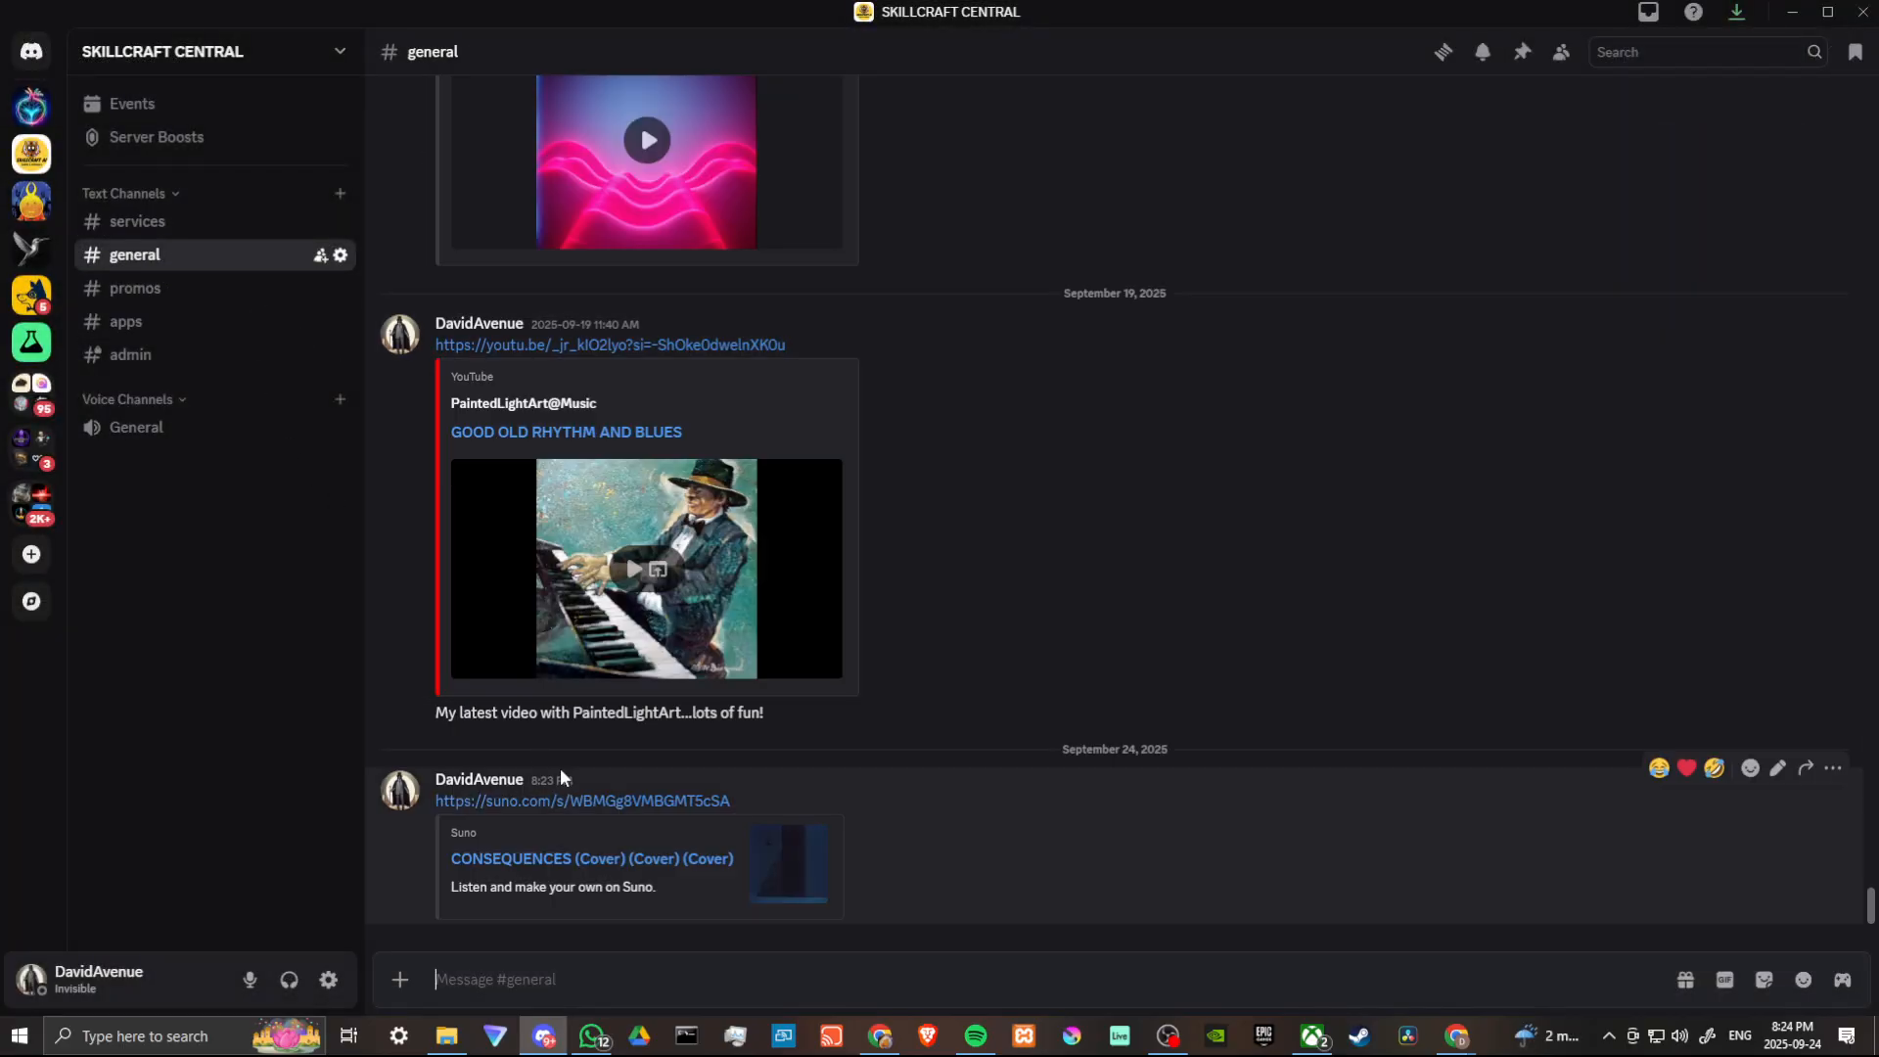